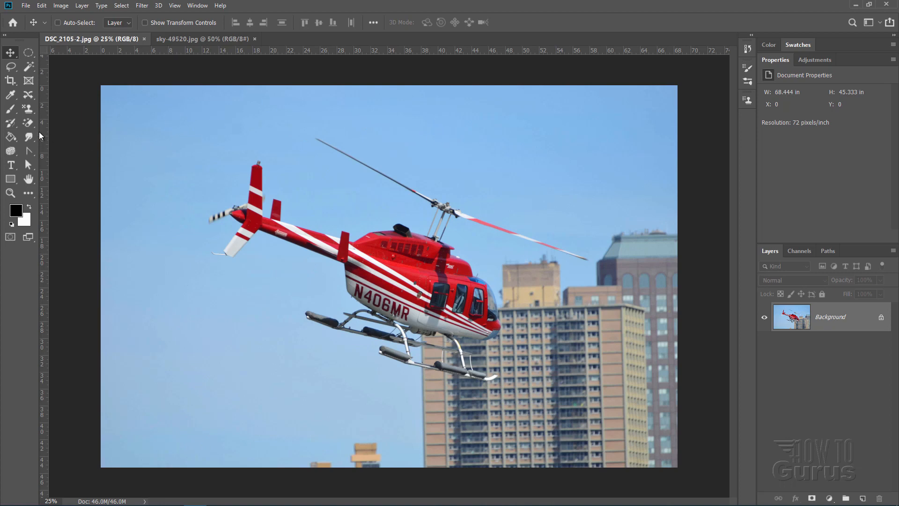
# Activate the Magic Eraser tool and duplicate the Background layer of the helicopter photo as Background copy
pyautogui.click(29, 124)
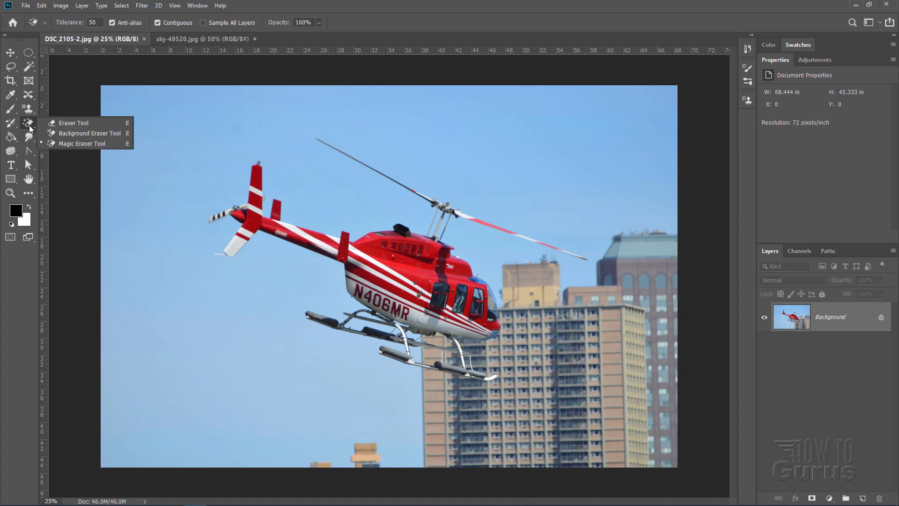
pyautogui.click(65, 144)
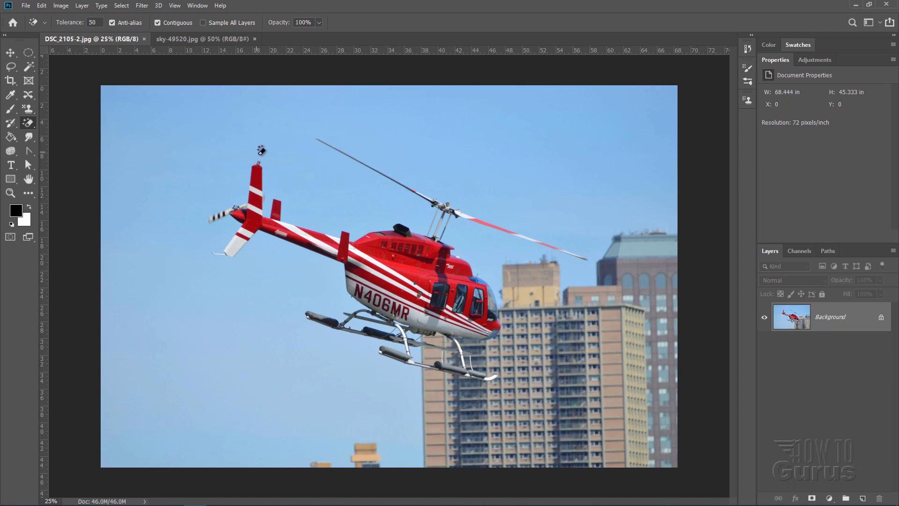
pyautogui.rightClick(827, 321)
pyautogui.click(828, 338)
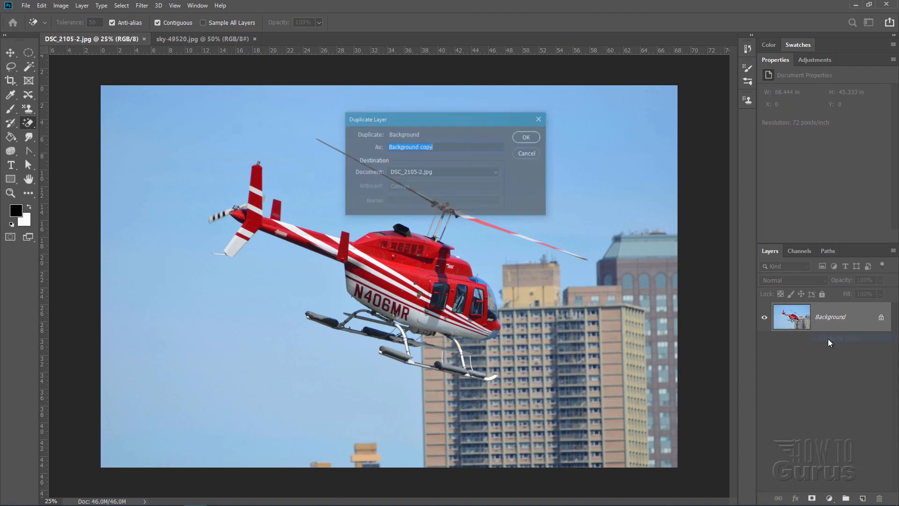
pyautogui.click(528, 137)
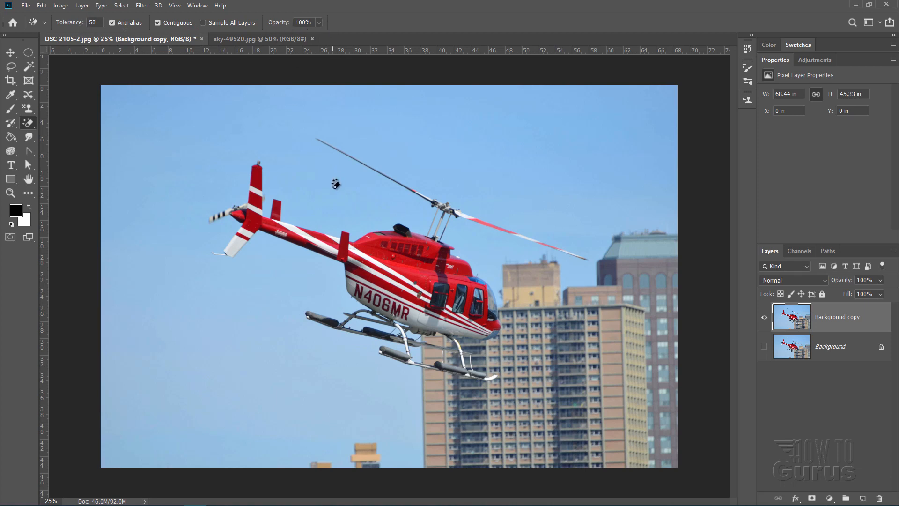
# Erase the blue sky around the helicopter and the leftover patch beneath the rotor hub on Background copy
pyautogui.click(326, 231)
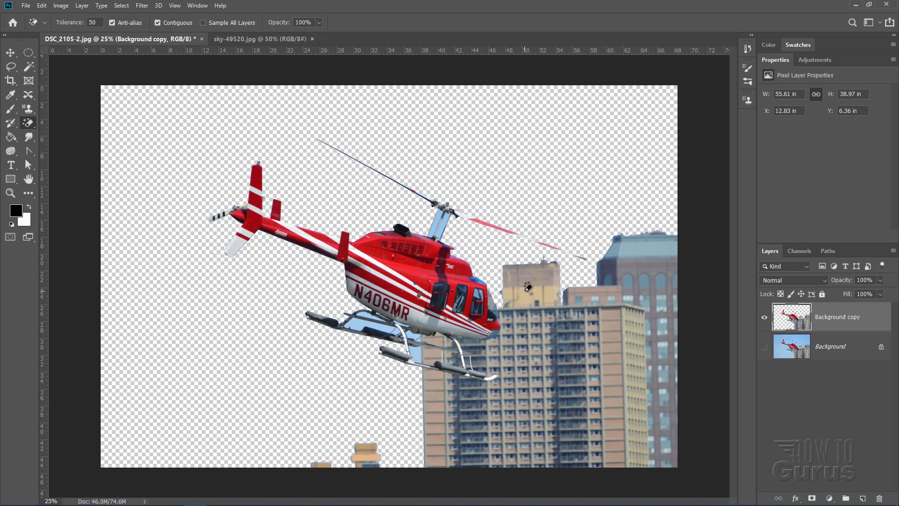
pyautogui.click(435, 225)
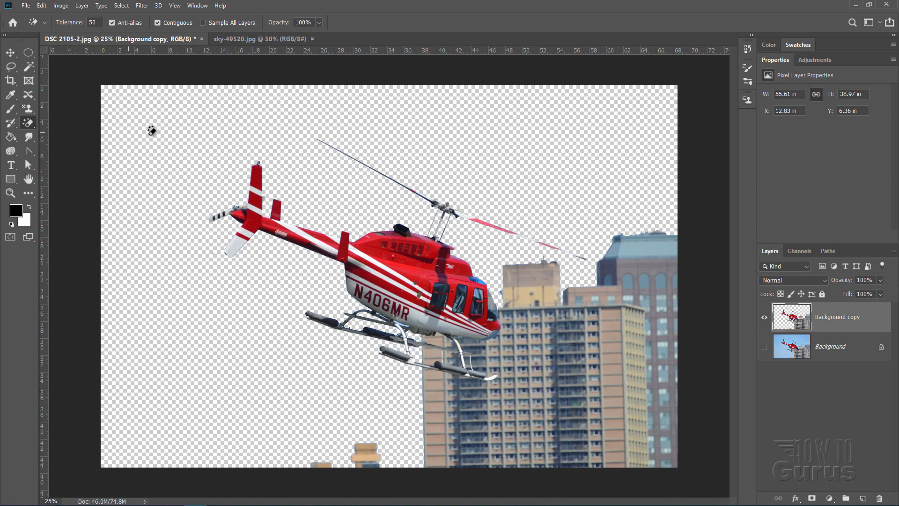
# Copy the sky-49520.jpg image into the helicopter document as a new layer with the Move tool and close the sky file
pyautogui.click(10, 53)
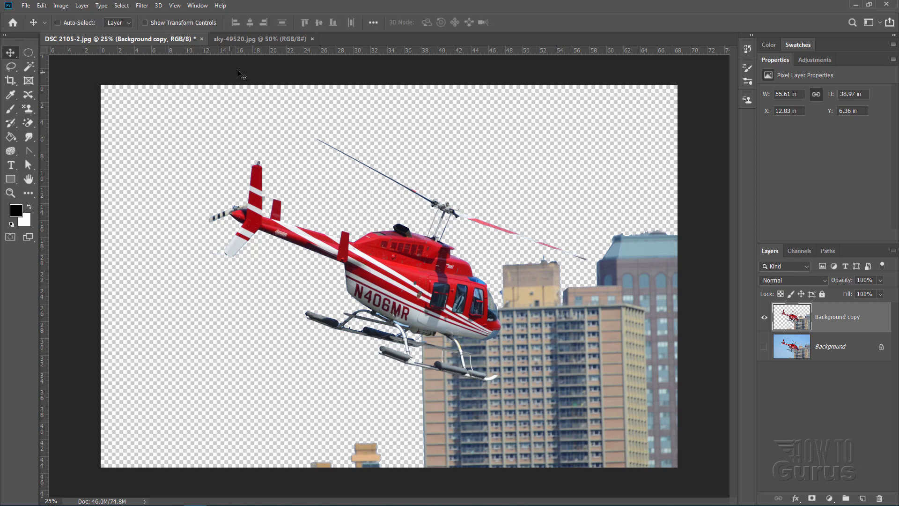
pyautogui.click(260, 39)
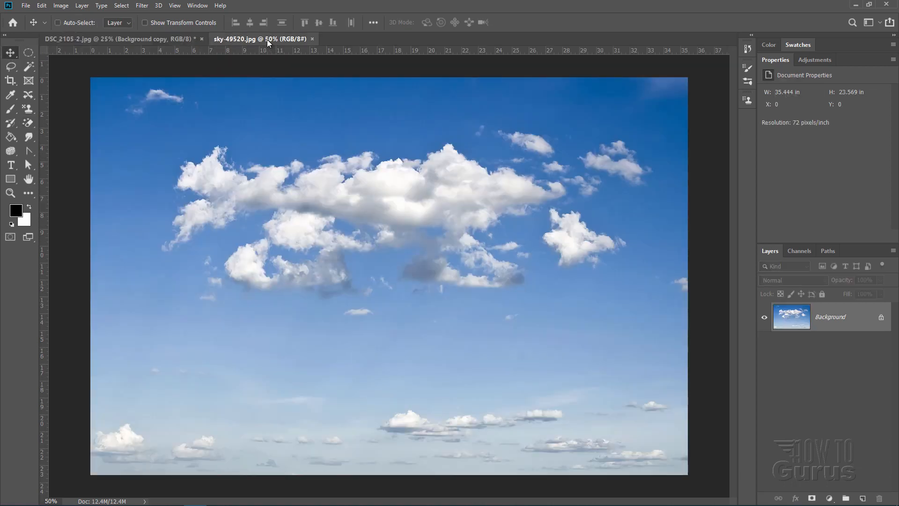
pyautogui.moveTo(269, 42); pyautogui.dragTo(442, 367)
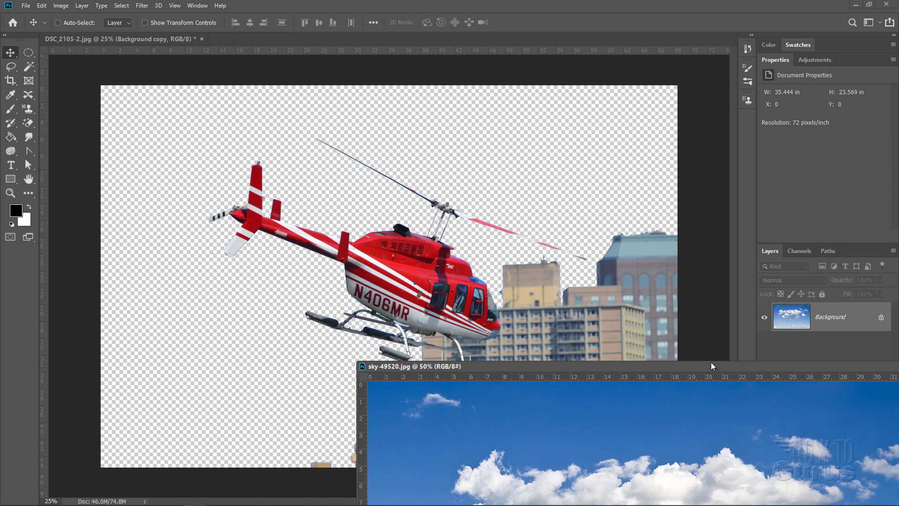
pyautogui.moveTo(805, 317); pyautogui.dragTo(494, 208)
pyautogui.moveTo(612, 370); pyautogui.dragTo(358, 246)
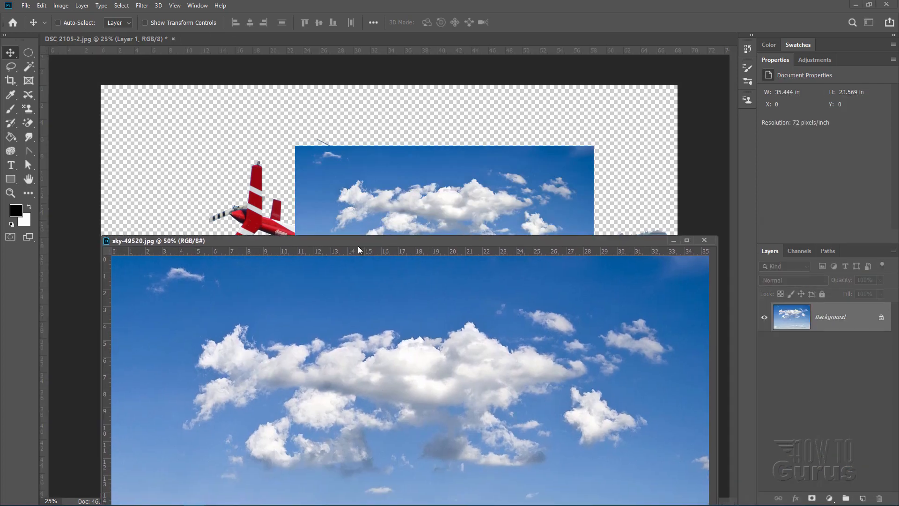
pyautogui.click(708, 240)
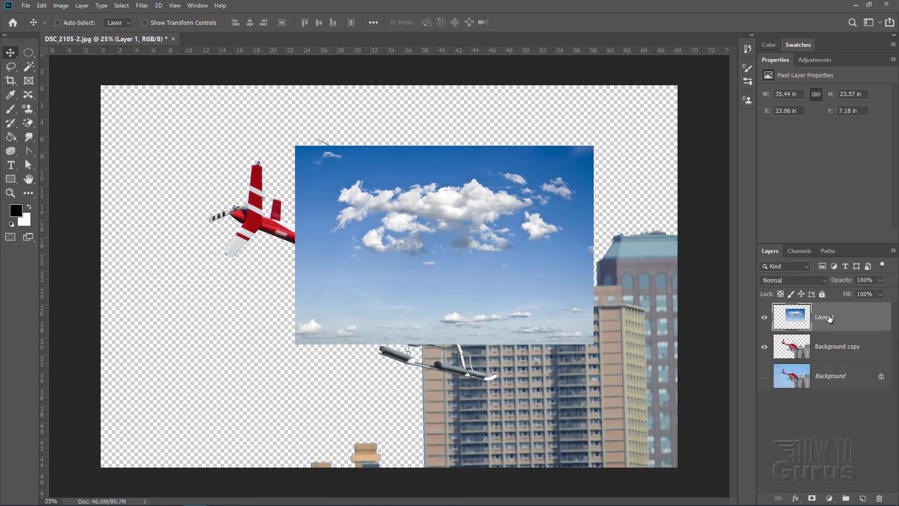
# Place the sky layer below Background copy and align the sky image with the canvas's upper-left corner
pyautogui.moveTo(837, 318); pyautogui.dragTo(835, 360)
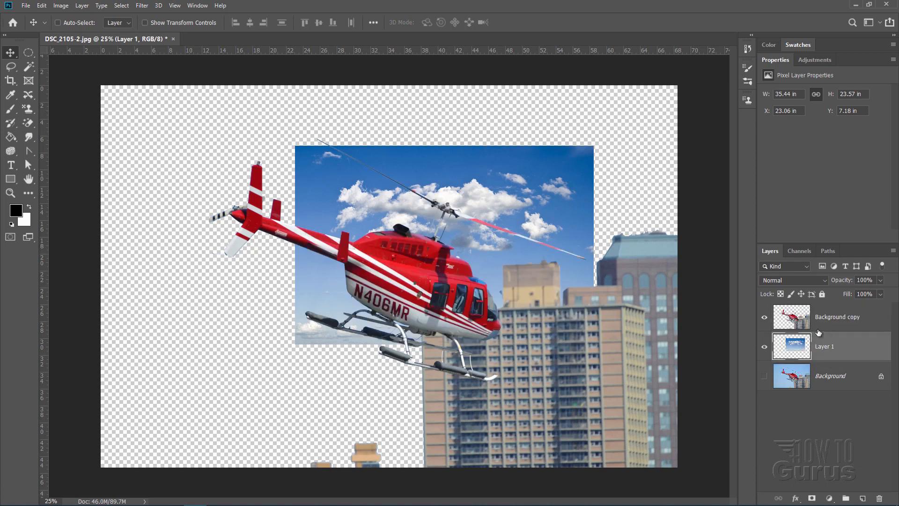
pyautogui.moveTo(346, 199); pyautogui.dragTo(150, 140)
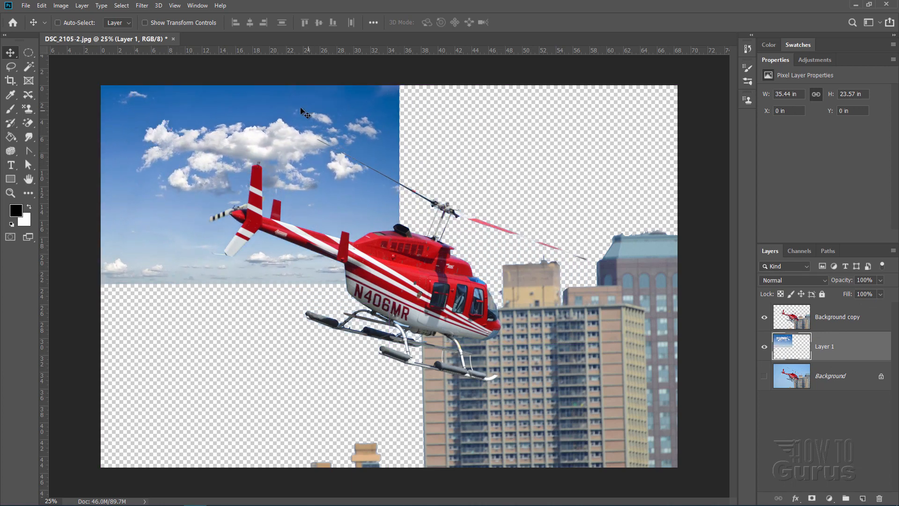
# Check which elements are enabled in the Snap To options
pyautogui.click(174, 5)
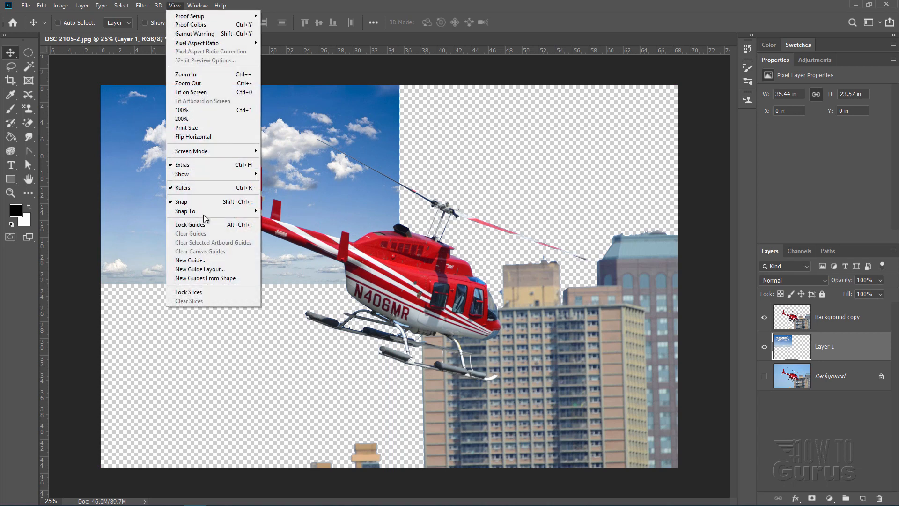
pyautogui.moveTo(204, 216)
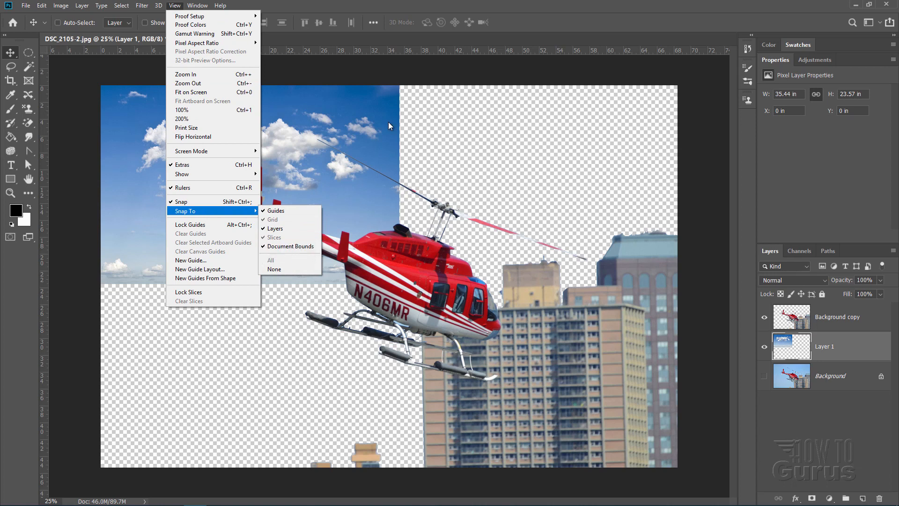
pyautogui.click(355, 100)
# Scale the sky layer proportionally to about 194% from its lower-right corner so it covers the whole canvas
pyautogui.hotkey('ctrl', 't')
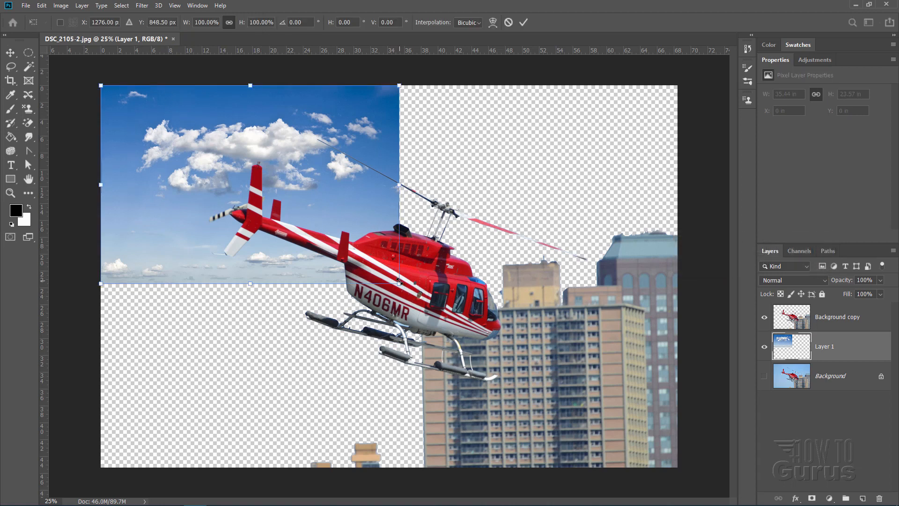
pyautogui.moveTo(399, 282); pyautogui.dragTo(679, 475)
pyautogui.moveTo(675, 472); pyautogui.dragTo(677, 473)
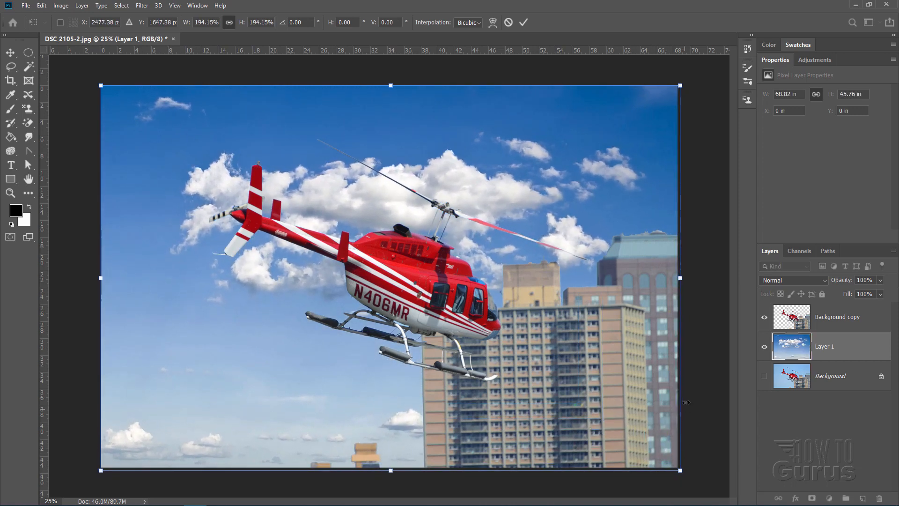
pyautogui.click(524, 22)
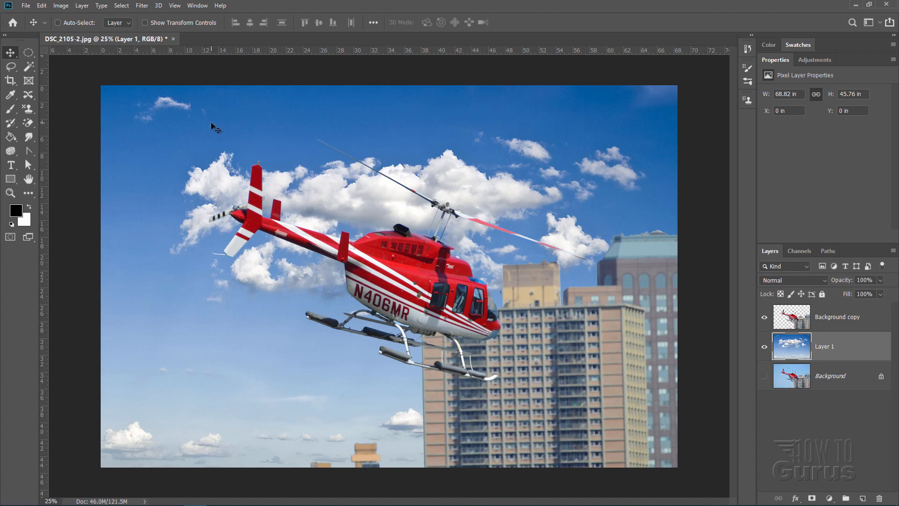
# Show the original Background layer and toggle the sky layer's visibility to compare the old and new skies
pyautogui.click(765, 376)
pyautogui.click(765, 349)
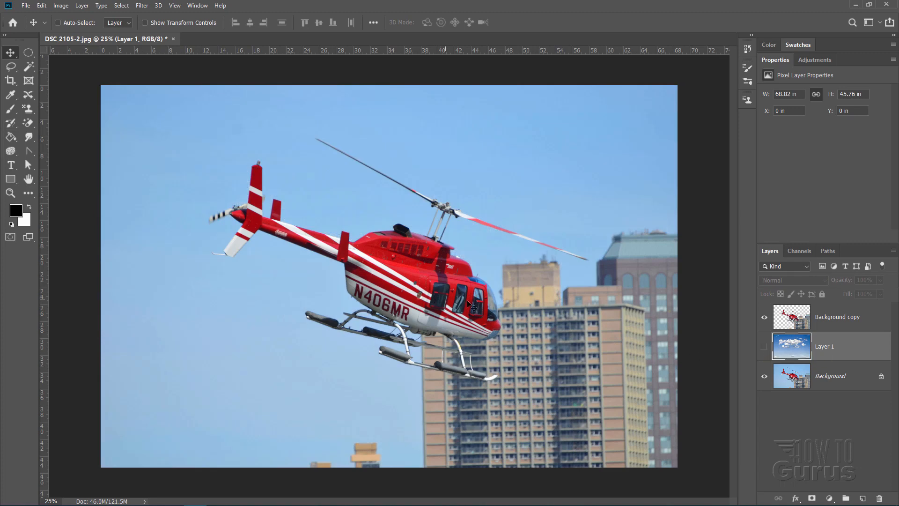
pyautogui.click(765, 352)
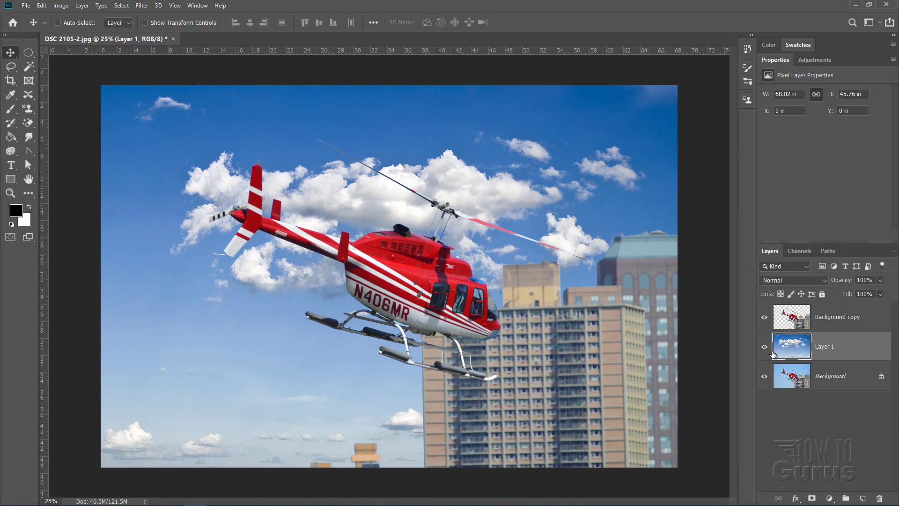
pyautogui.click(764, 347)
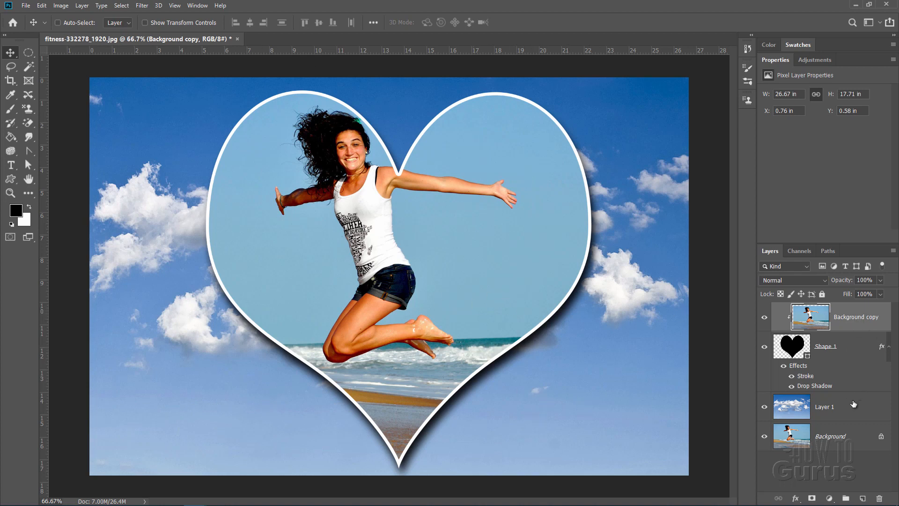
# Delete the Background copy and heart shape layers from the fitness photo, and toggle the sky layer off and on to view the photo beneath
pyautogui.keyDown('shift'); pyautogui.click(845, 381); pyautogui.keyUp('shift')
pyautogui.press('Delete')
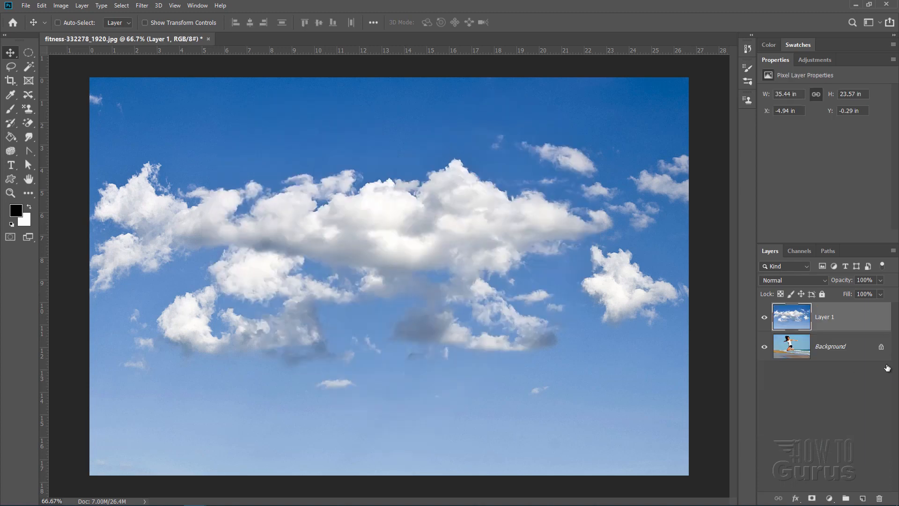
pyautogui.click(766, 319)
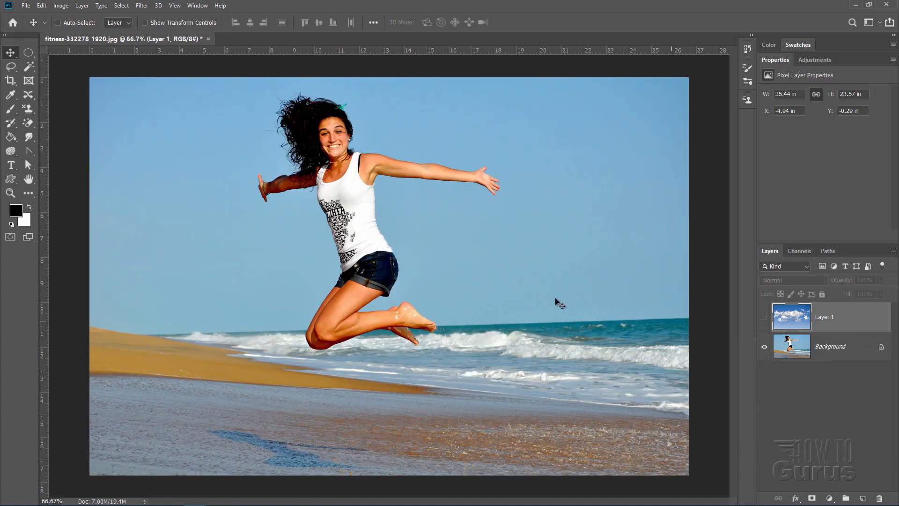
pyautogui.click(764, 317)
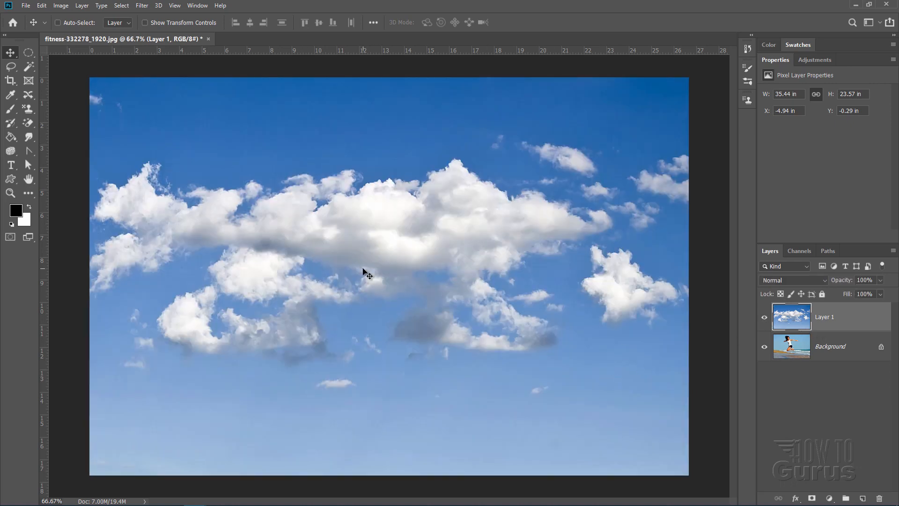
# Duplicate the fitness photo's Background layer as Background copy and place the copy above the sky layer
pyautogui.click(846, 343)
pyautogui.rightClick(830, 344)
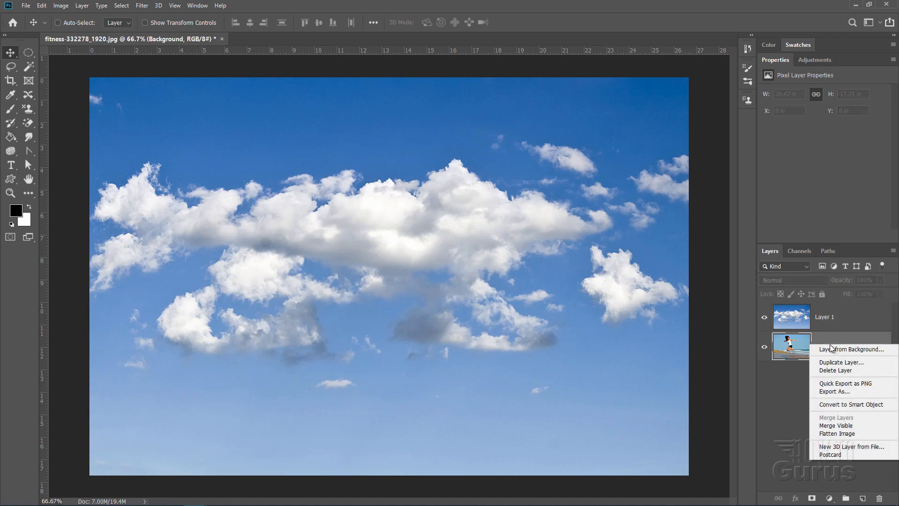
pyautogui.click(834, 362)
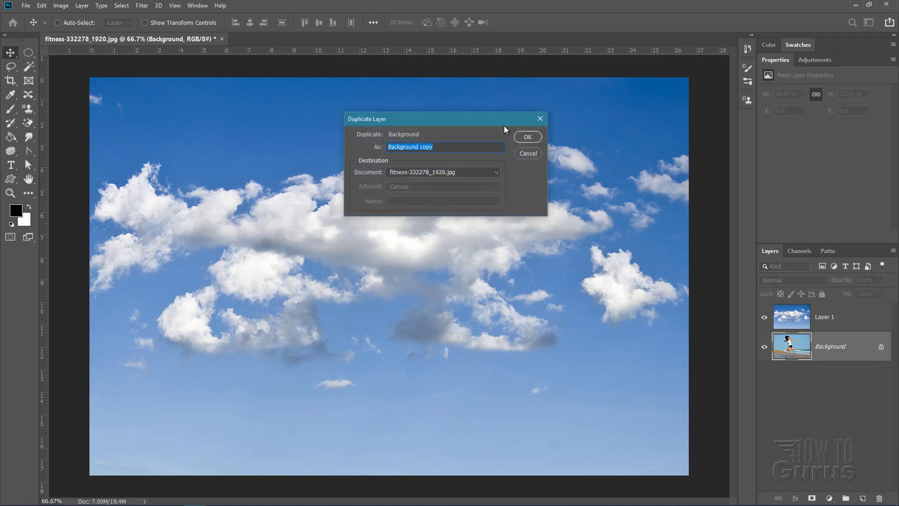
pyautogui.click(524, 136)
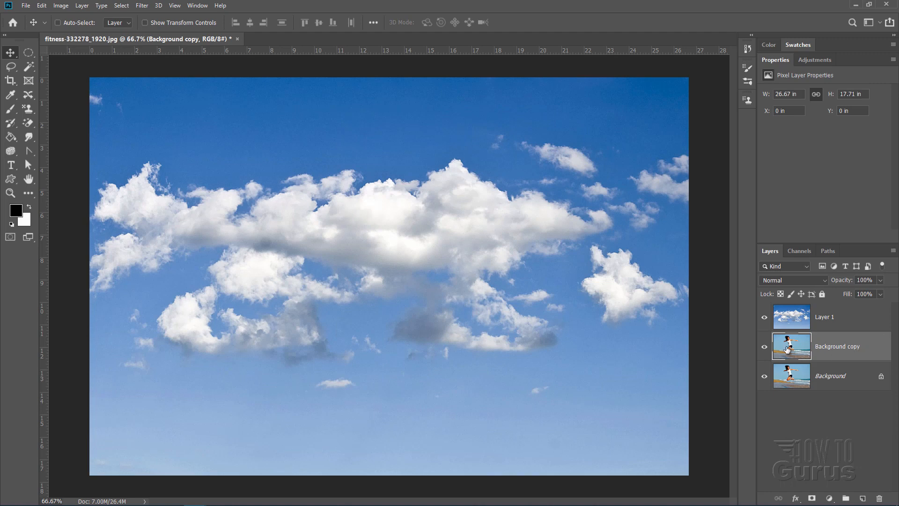
pyautogui.moveTo(806, 353); pyautogui.dragTo(801, 317)
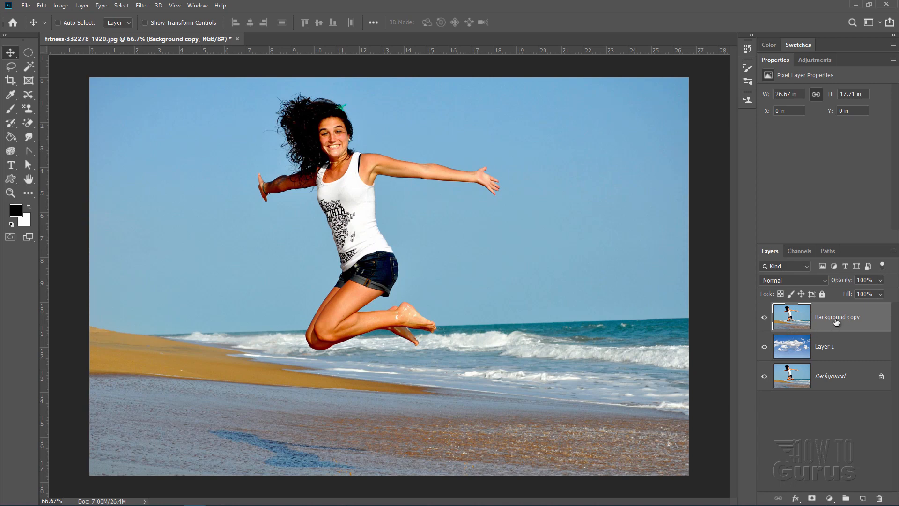
# Hide the Background copy layer and make the sky layer, Layer 1, the active layer
pyautogui.click(764, 317)
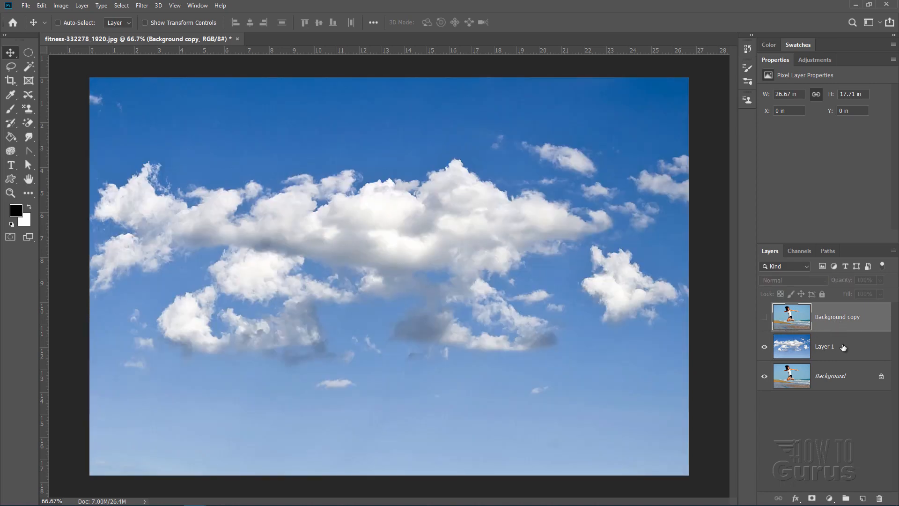
pyautogui.click(843, 347)
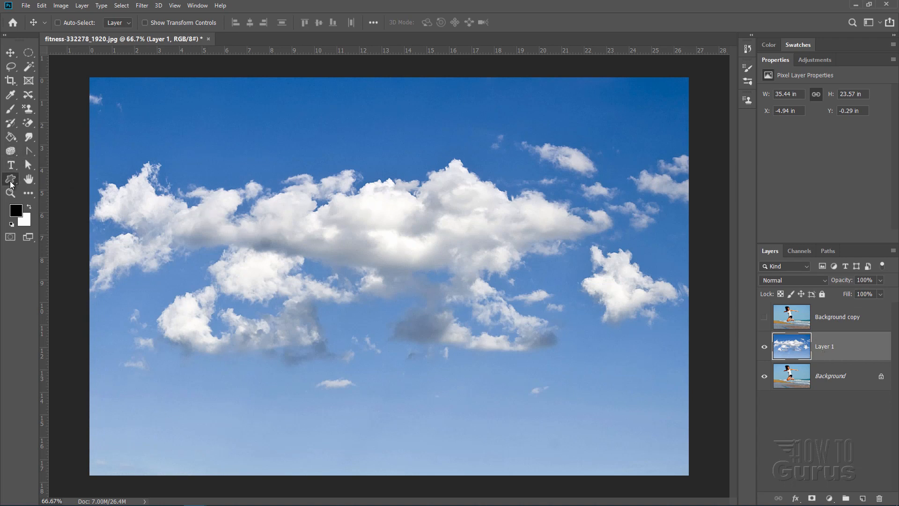
# Draw a black heart about 1179 px wide and 1238 px high over the sky with the Custom Shape tool
pyautogui.click(10, 178)
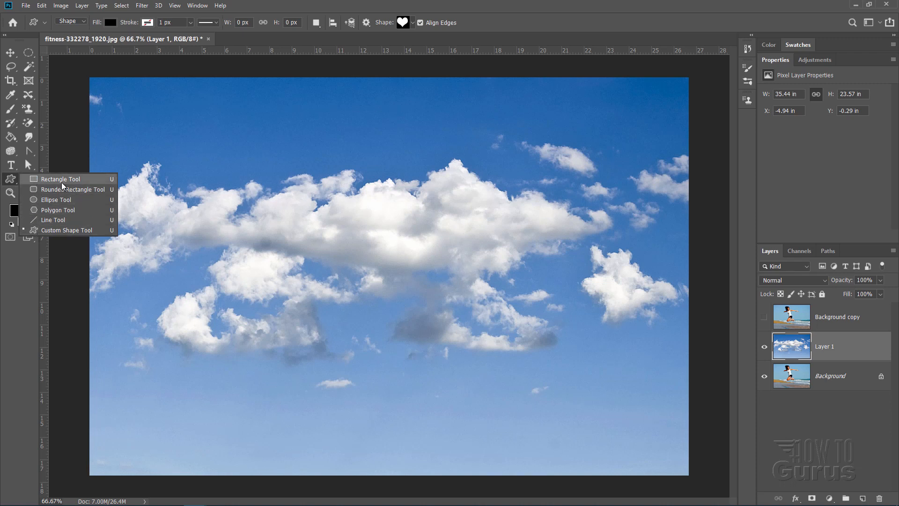
pyautogui.click(37, 178)
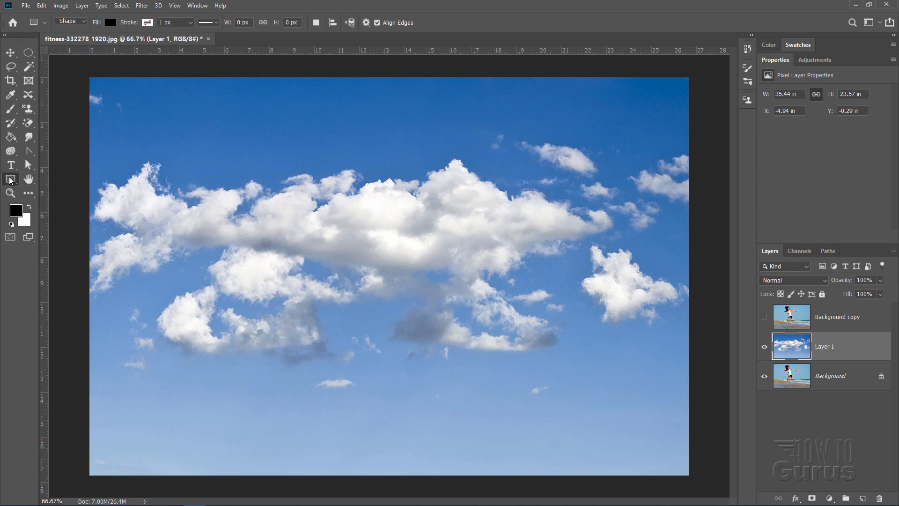
pyautogui.click(10, 179)
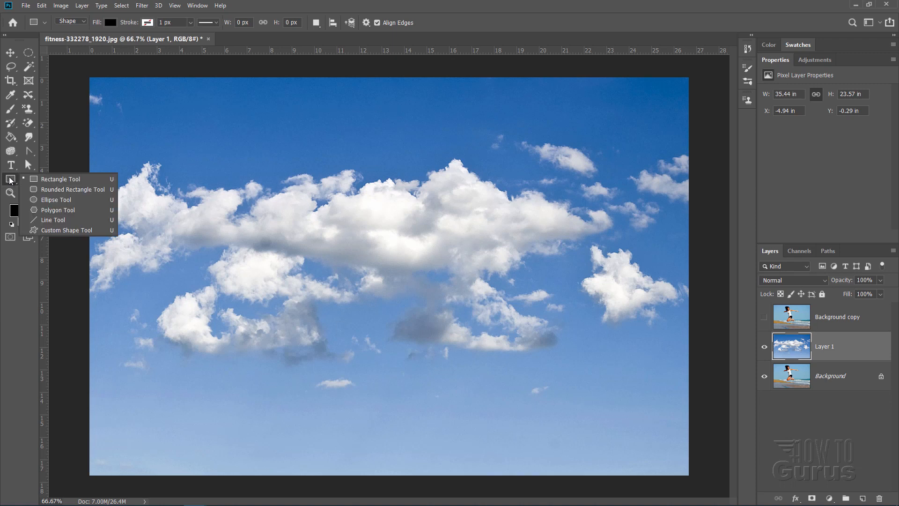
pyautogui.click(53, 229)
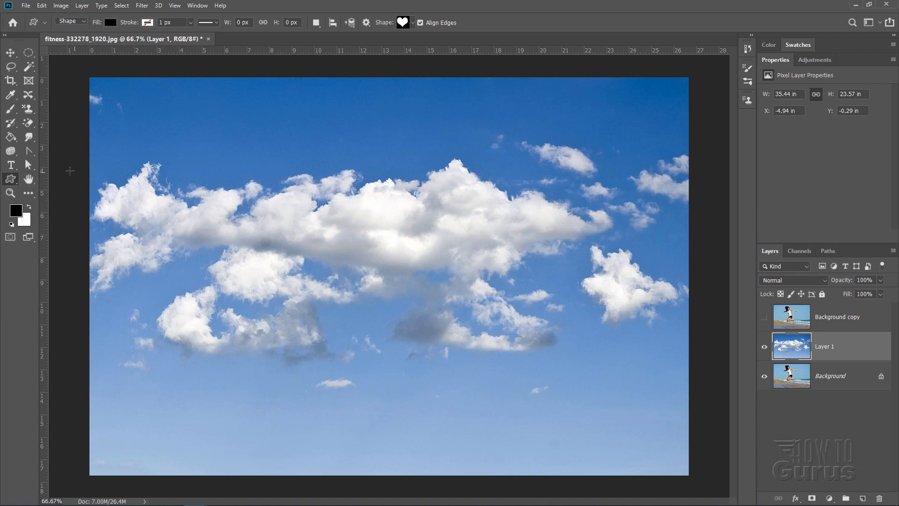
pyautogui.click(413, 23)
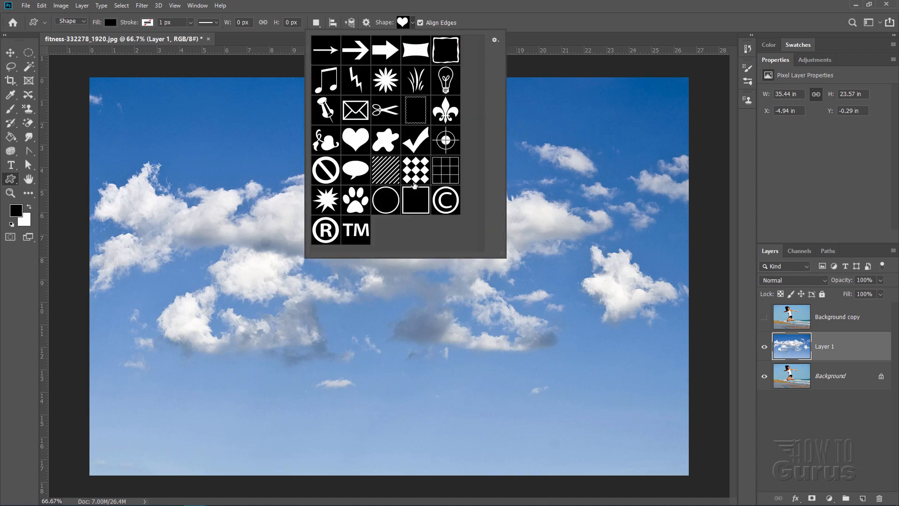
pyautogui.click(498, 41)
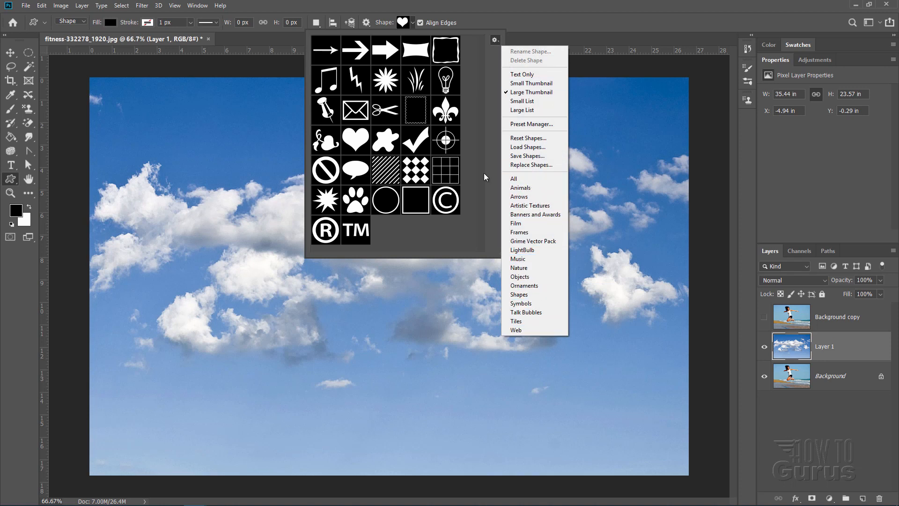
pyautogui.click(369, 136)
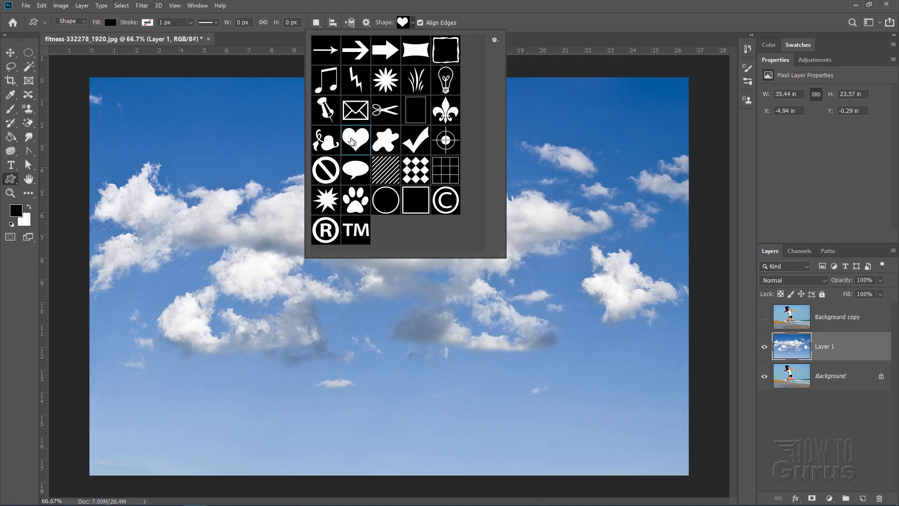
pyautogui.click(414, 25)
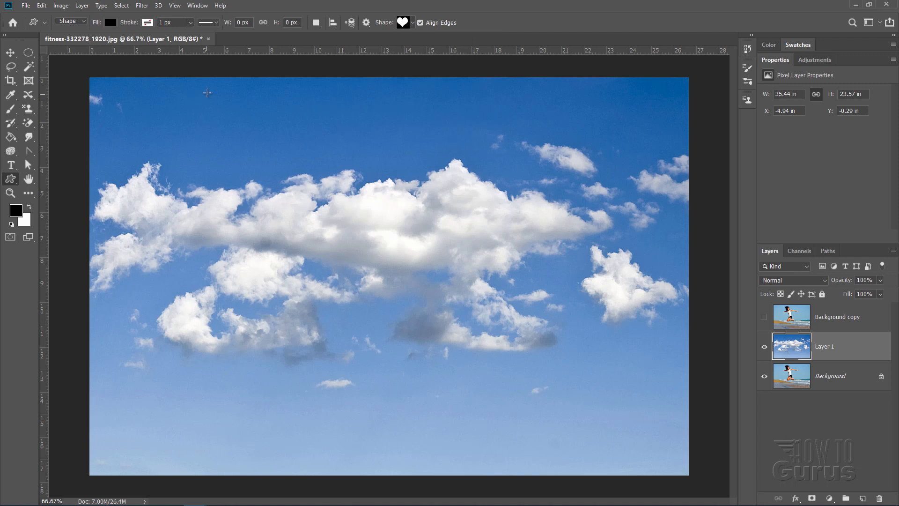
pyautogui.moveTo(214, 83); pyautogui.dragTo(581, 469)
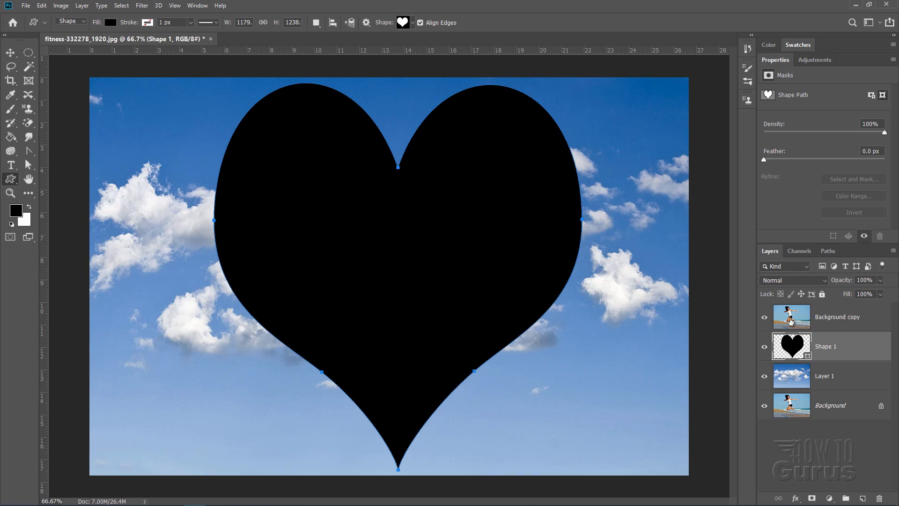
# Show the Background copy layer above the heart and make it the active layer for the Move tool
pyautogui.click(764, 317)
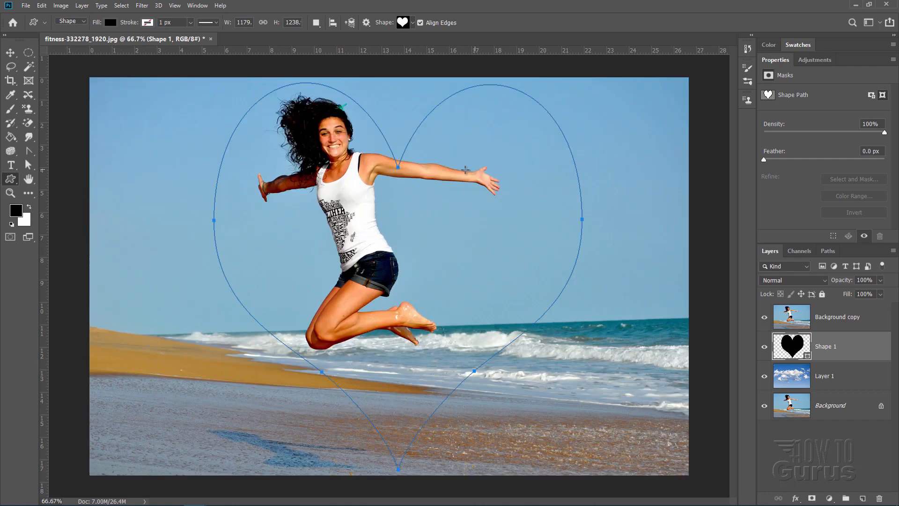
pyautogui.press('v')
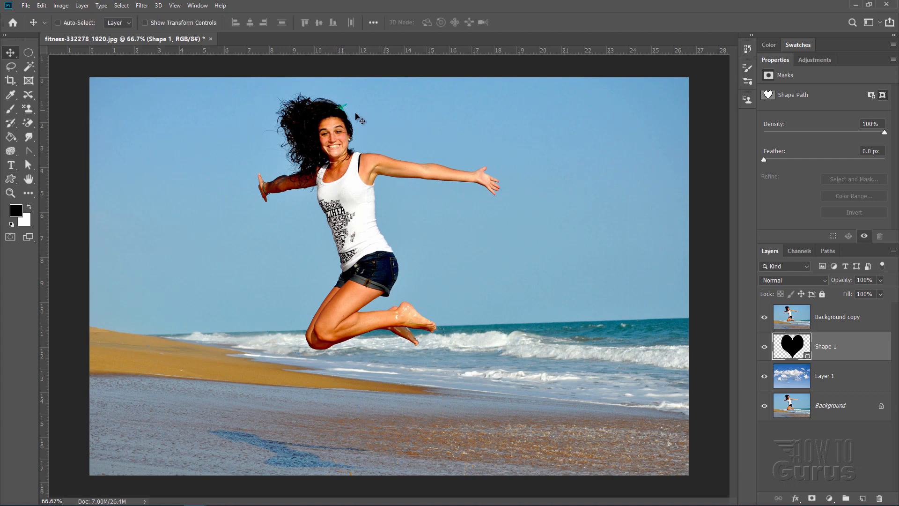
pyautogui.click(865, 323)
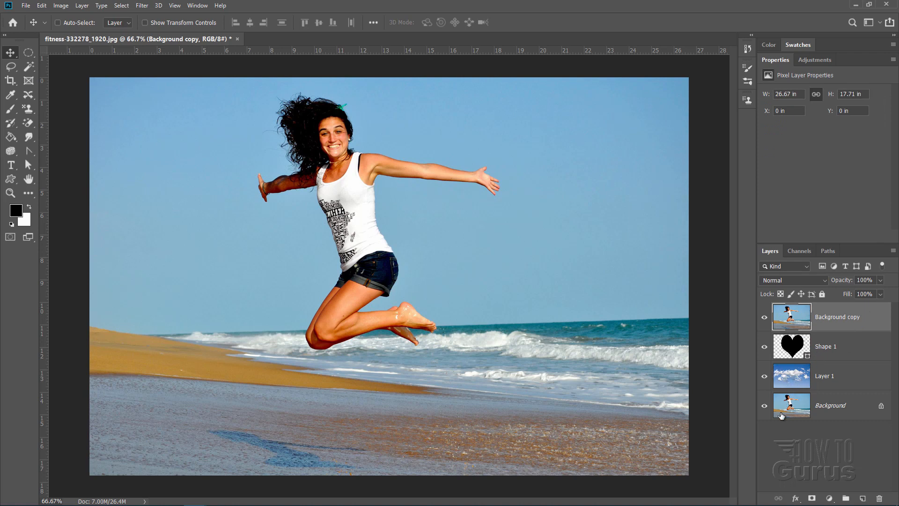
# Hide the original Background layer and clip the Background copy to the heart shape with a clipping mask
pyautogui.click(765, 406)
pyautogui.rightClick(829, 320)
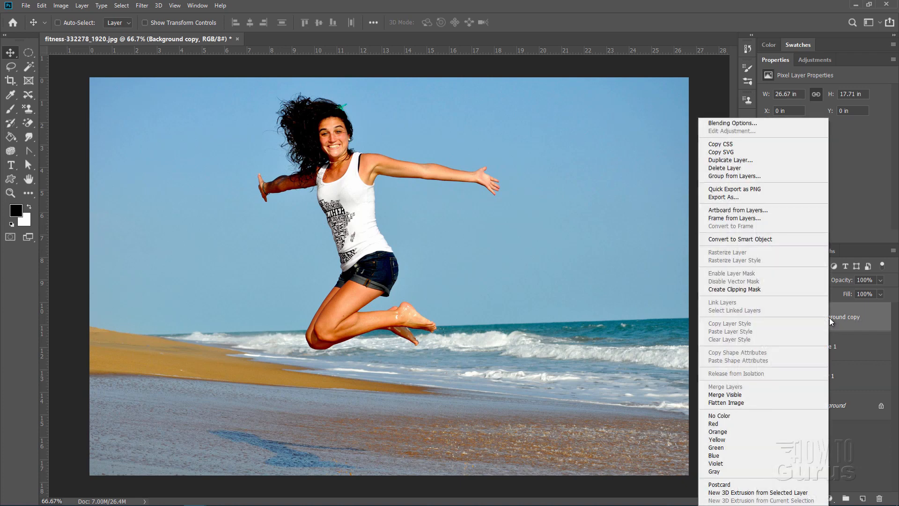
pyautogui.click(735, 289)
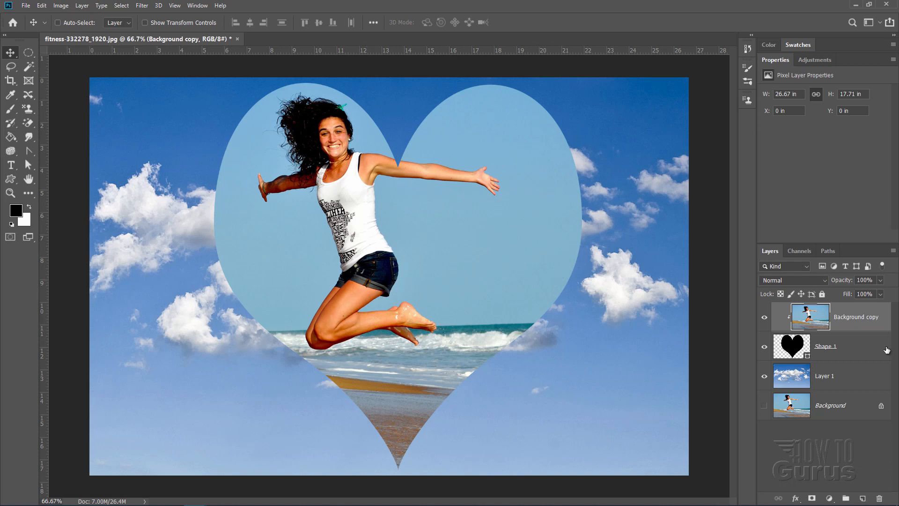
# Add a Drop Shadow to the heart shape with 90% opacity, 112° angle, 32 px distance, 11% spread and 57 px size
pyautogui.click(799, 347)
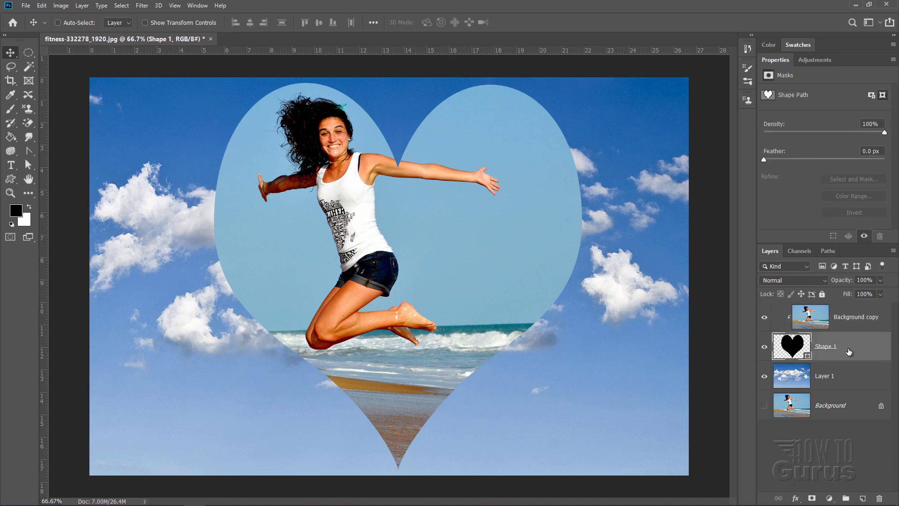
pyautogui.click(796, 498)
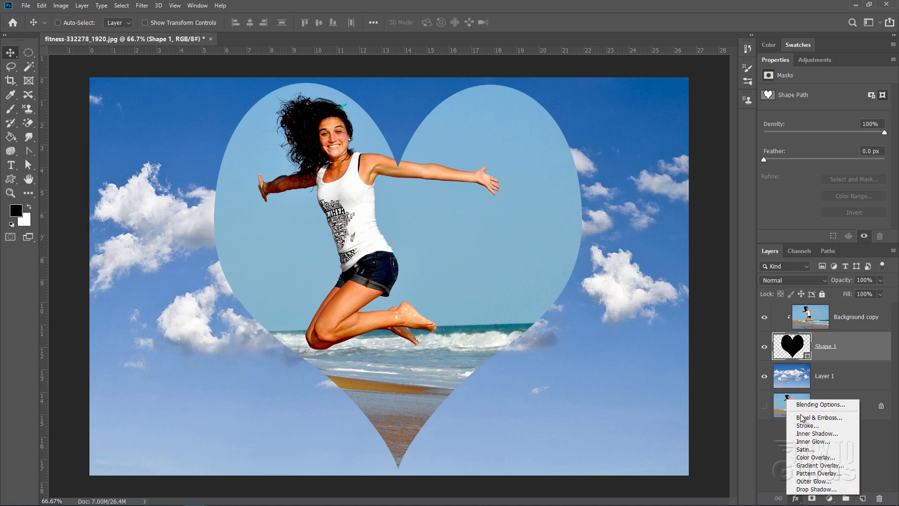
pyautogui.click(803, 489)
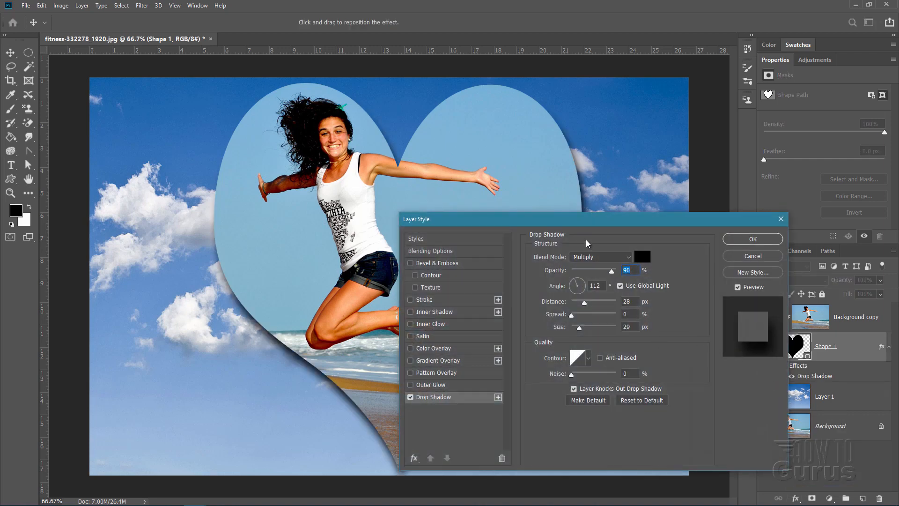
pyautogui.moveTo(564, 222); pyautogui.dragTo(648, 216)
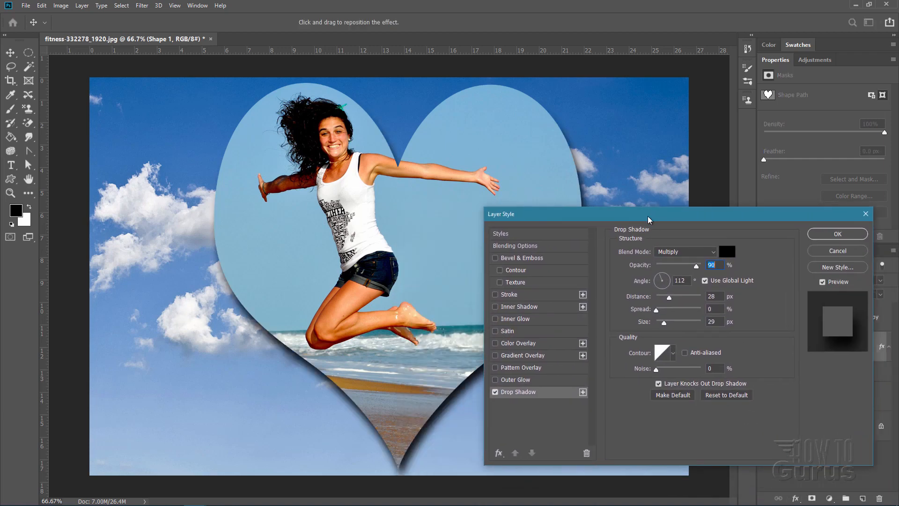
pyautogui.click(658, 279)
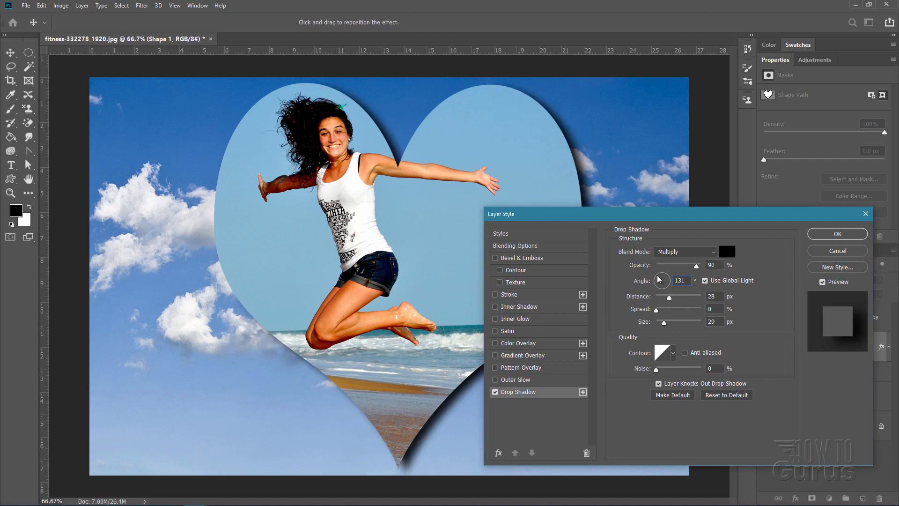
pyautogui.click(660, 278)
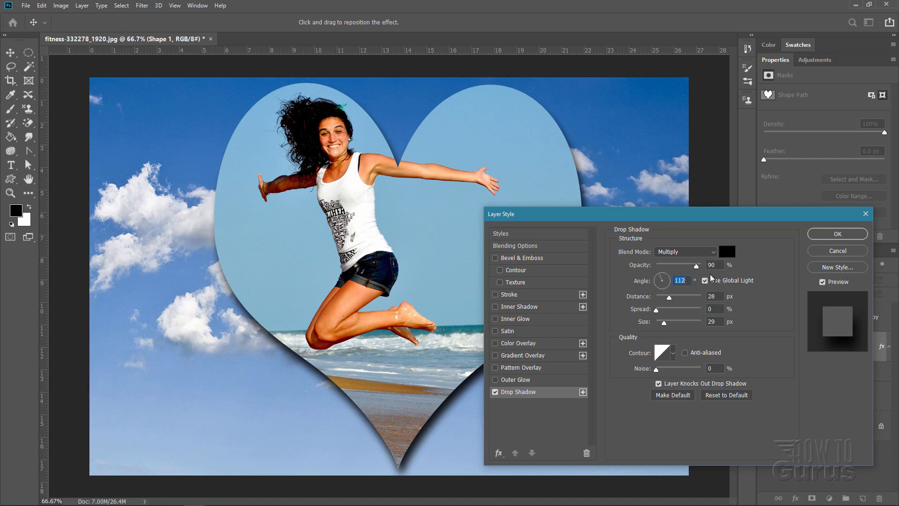
pyautogui.moveTo(664, 322); pyautogui.dragTo(670, 323)
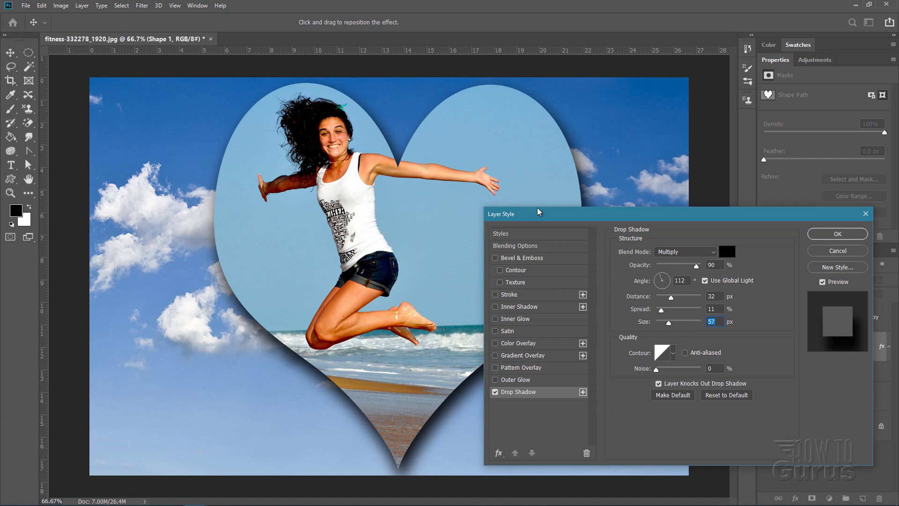
pyautogui.moveTo(543, 216)
pyautogui.mouseDown()
pyautogui.moveTo(526, 215)
pyautogui.moveTo(540, 215)
pyautogui.mouseUp()
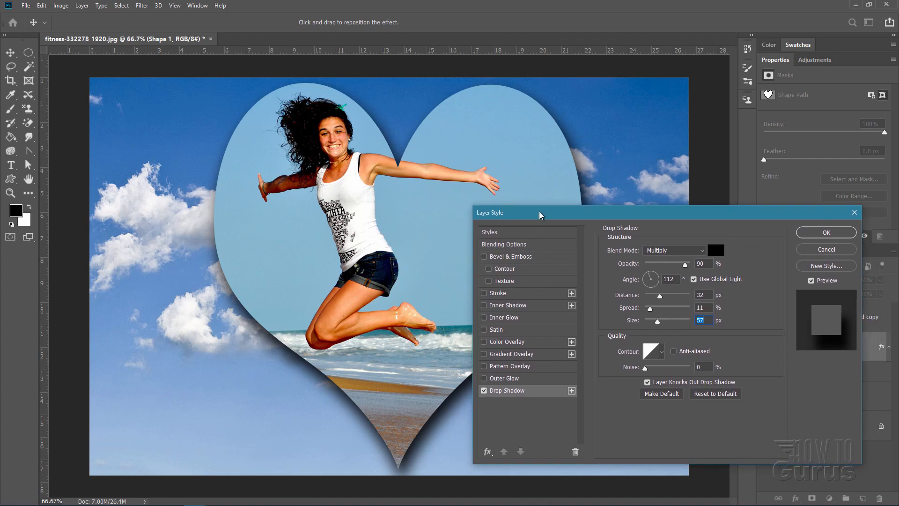
# Add a white 10 px Stroke effect inside the heart's edge and check its color, keeping it white
pyautogui.click(484, 294)
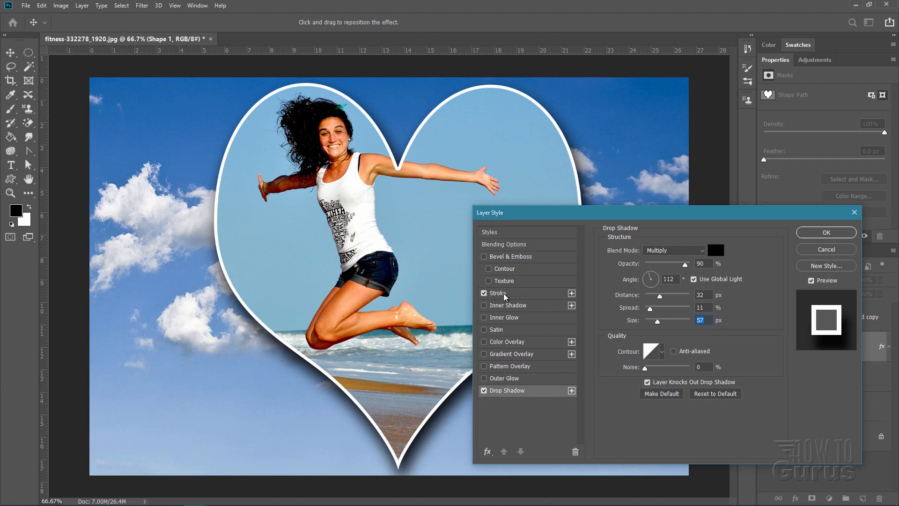
pyautogui.click(505, 294)
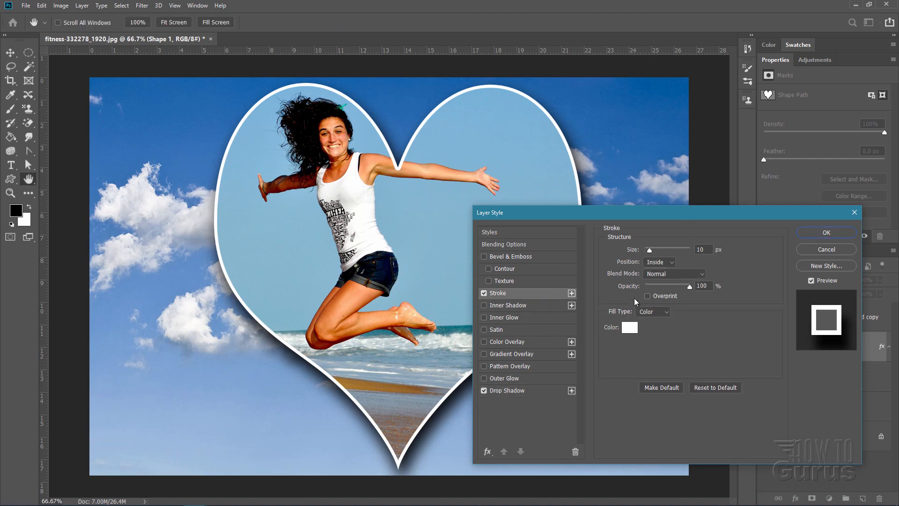
pyautogui.click(629, 327)
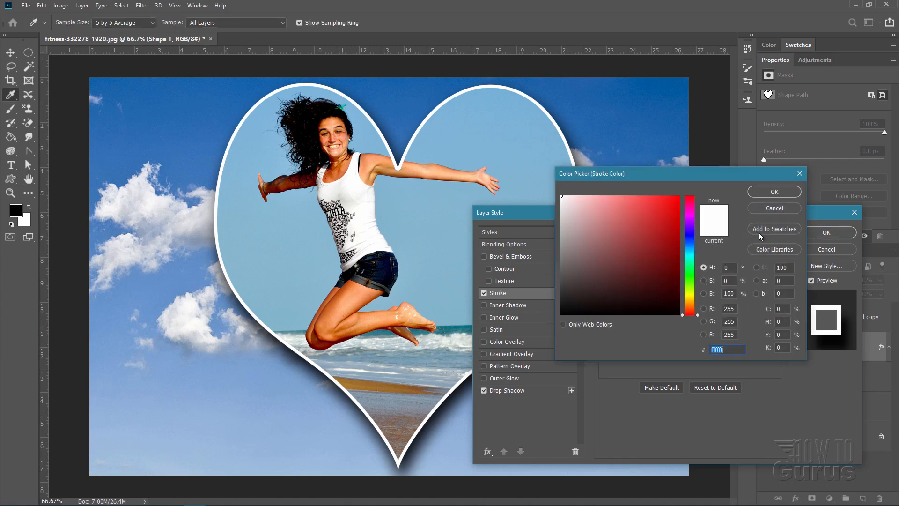
pyautogui.click(782, 206)
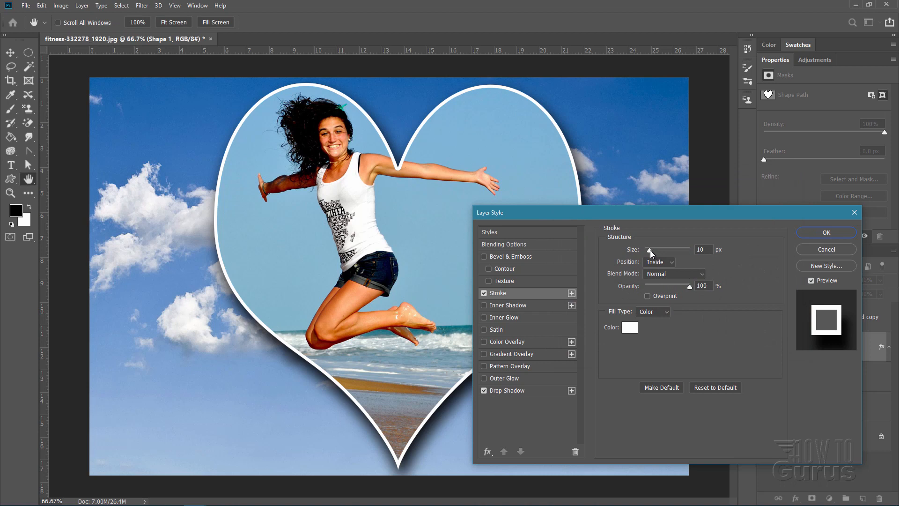
# Try a 24 px stroke size on the heart and set it back to 10 px
pyautogui.moveTo(650, 250); pyautogui.dragTo(665, 250)
pyautogui.write('24')
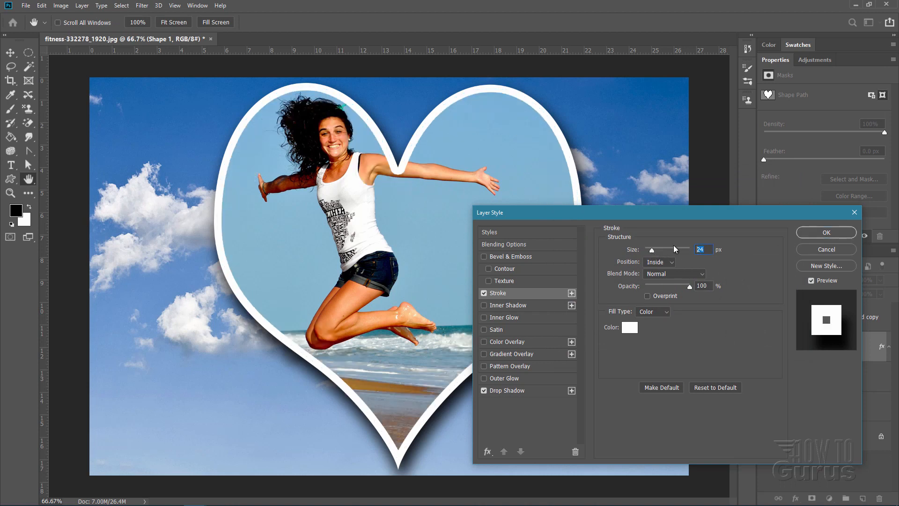
pyautogui.write('10')
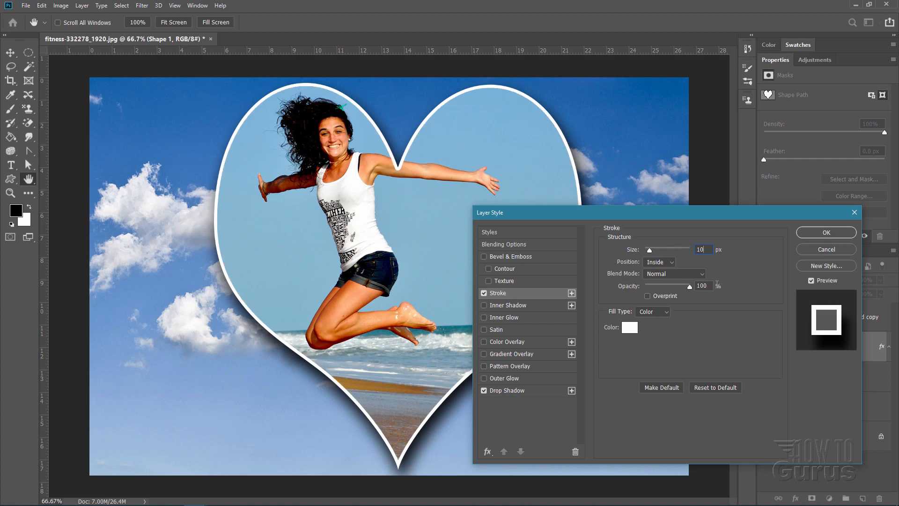
# Compare the Outside, Inside and Center stroke positions on the heart, choose Inside, and apply the layer style
pyautogui.click(665, 263)
pyautogui.click(666, 266)
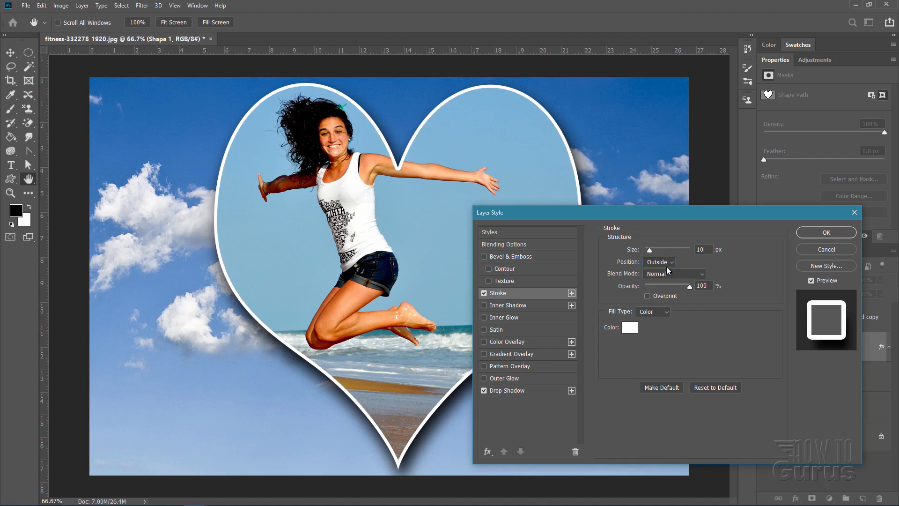
pyautogui.click(666, 264)
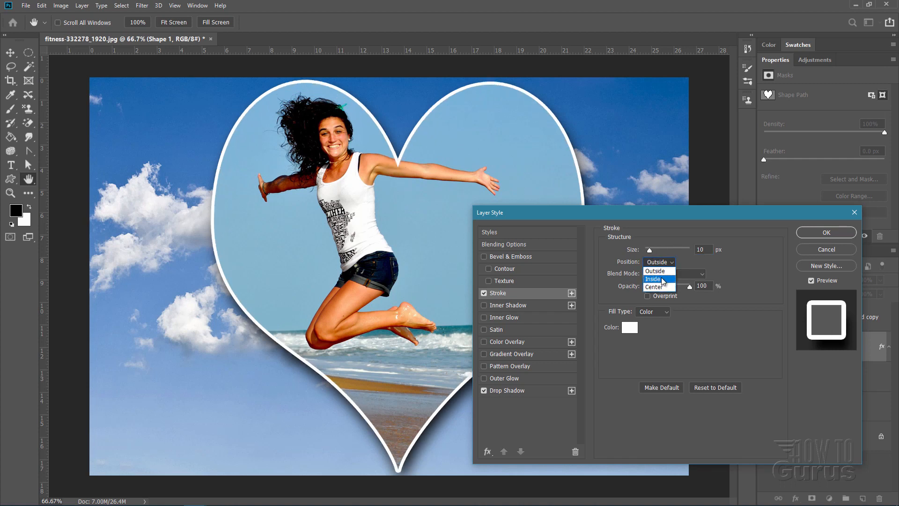
pyautogui.click(661, 277)
pyautogui.click(661, 262)
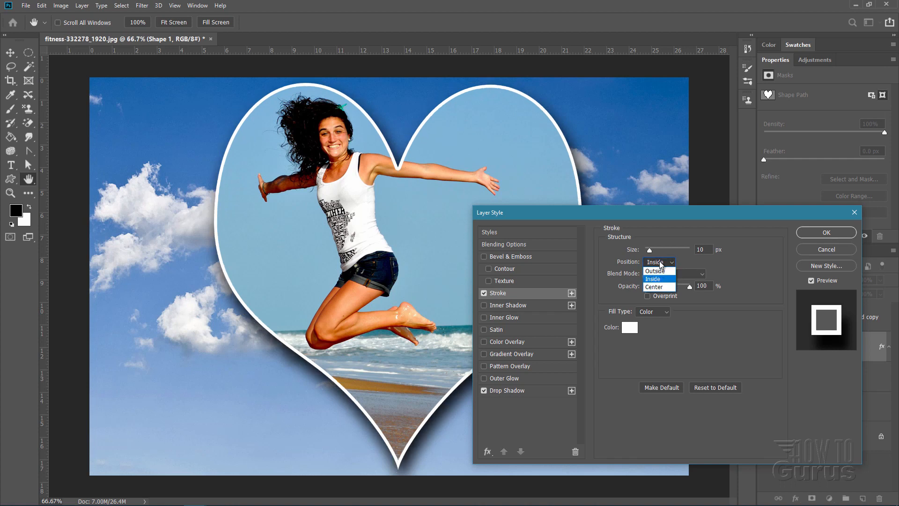
pyautogui.click(659, 288)
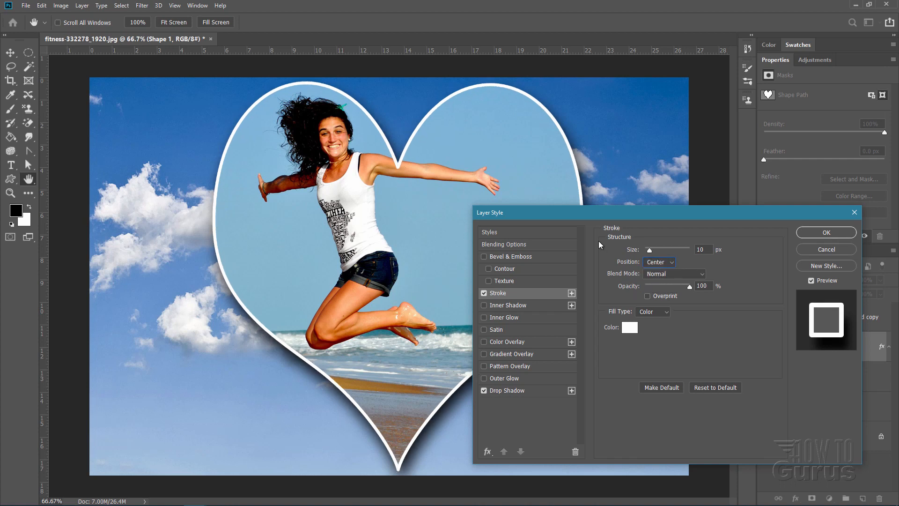
pyautogui.click(661, 263)
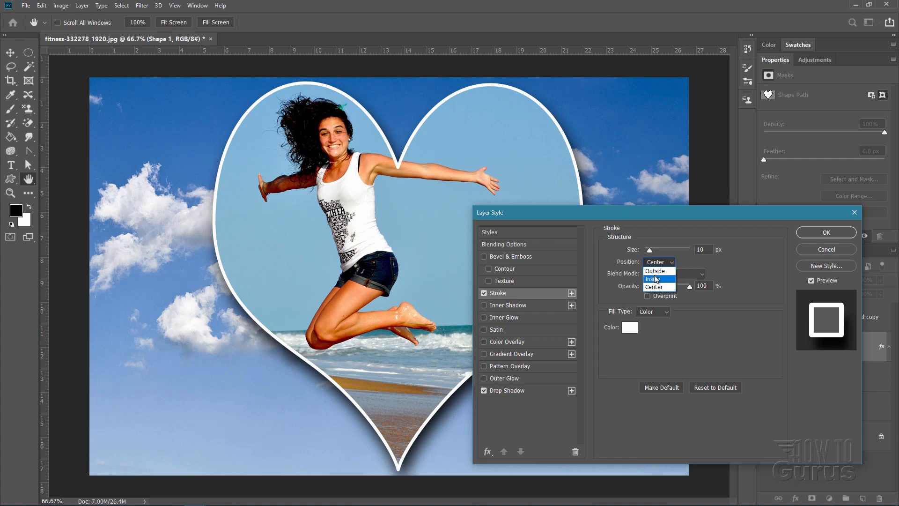
pyautogui.click(654, 274)
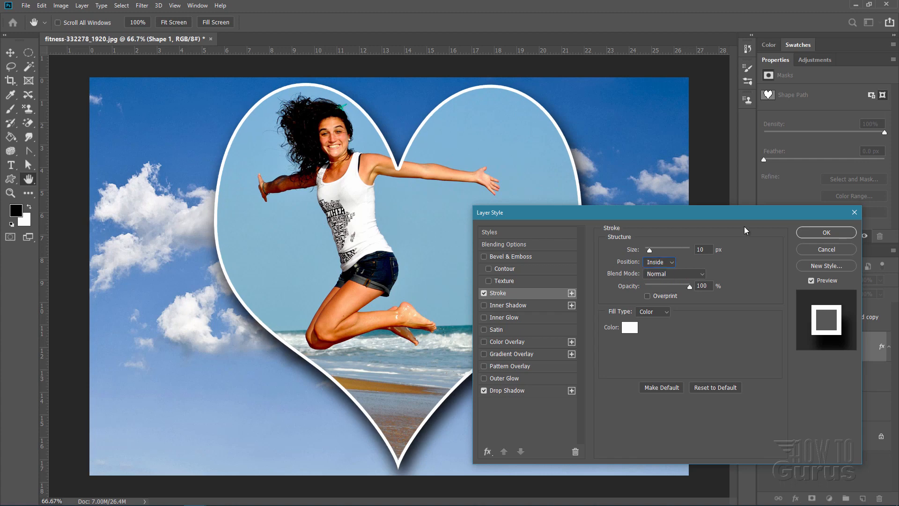
pyautogui.click(822, 231)
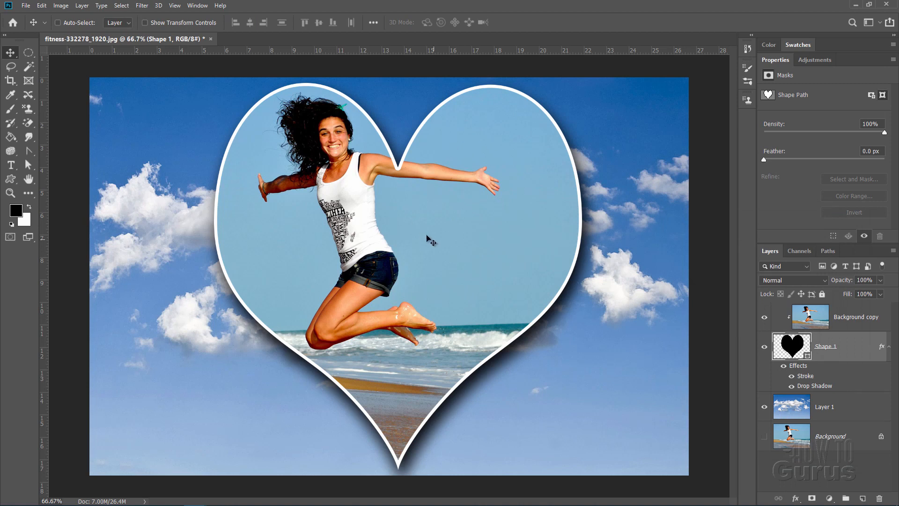
# Shift the clipped photo inside the heart to about X 0.4 in, Y 0.25 in, and nudge the heart shape slightly
pyautogui.click(806, 316)
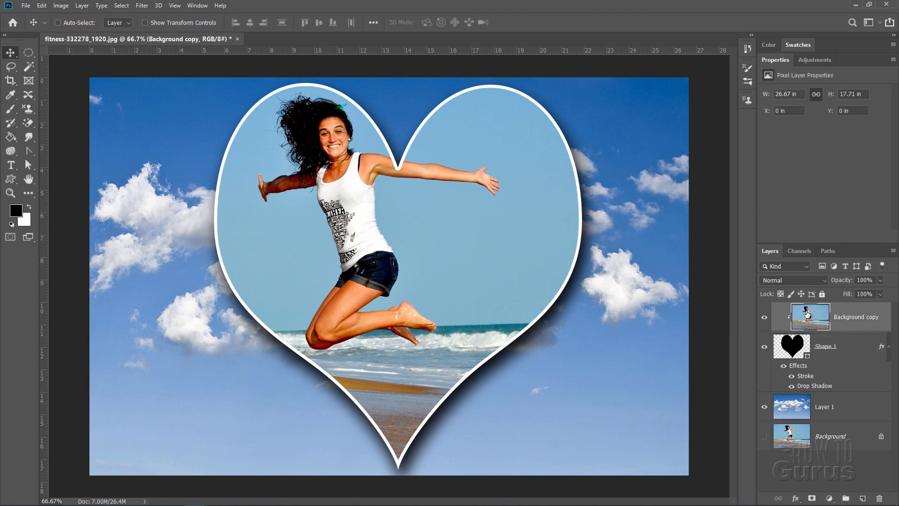
pyautogui.moveTo(451, 275); pyautogui.dragTo(432, 281)
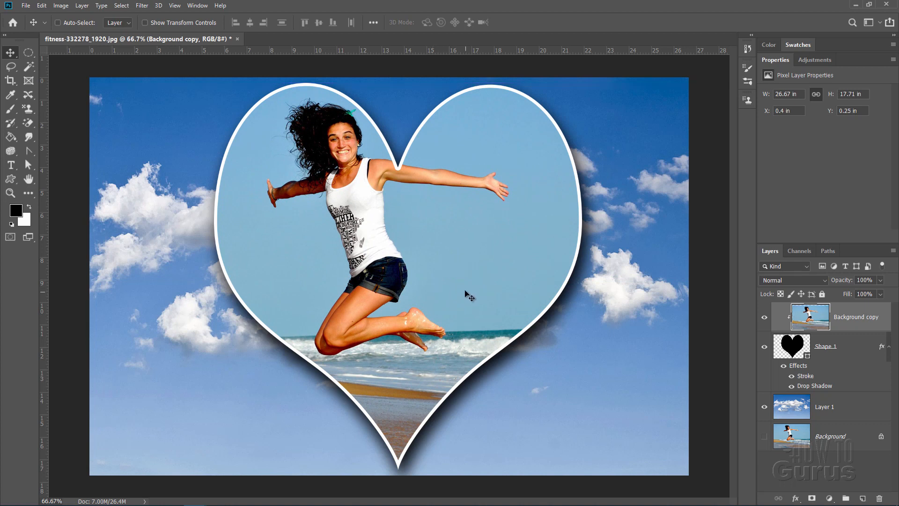
pyautogui.click(852, 355)
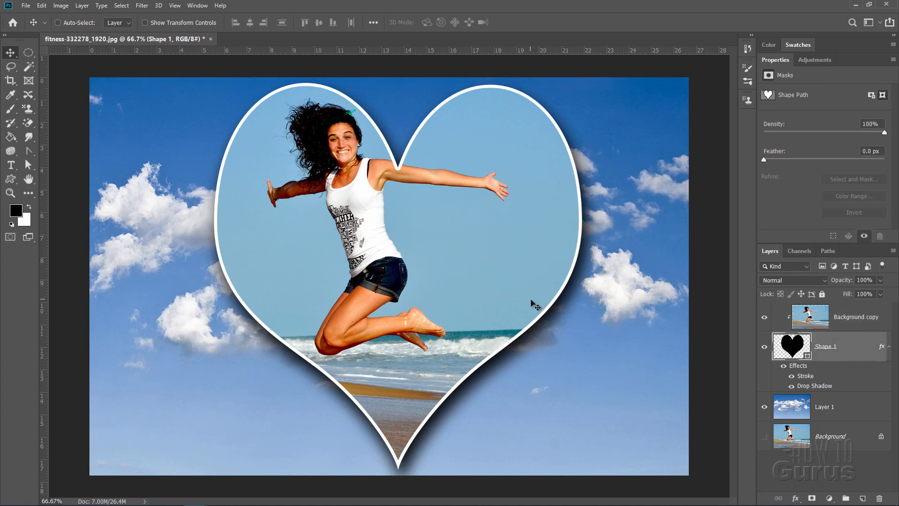
pyautogui.moveTo(532, 304)
pyautogui.mouseDown()
pyautogui.moveTo(509, 303)
pyautogui.moveTo(532, 301)
pyautogui.mouseUp()
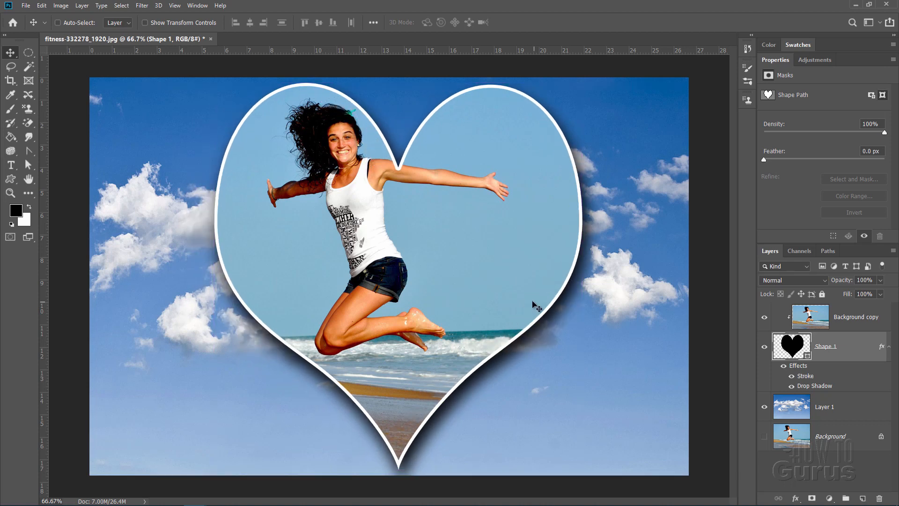
# Widen the heart shape on both sides to about 108% of its width with Free Transform and apply it
pyautogui.click(849, 314)
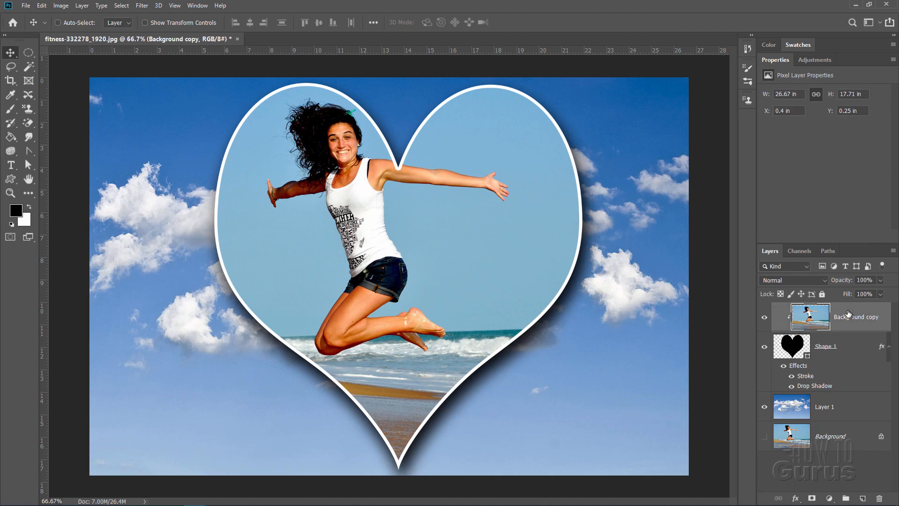
pyautogui.keyDown('shift'); pyautogui.click(850, 339); pyautogui.keyUp('shift')
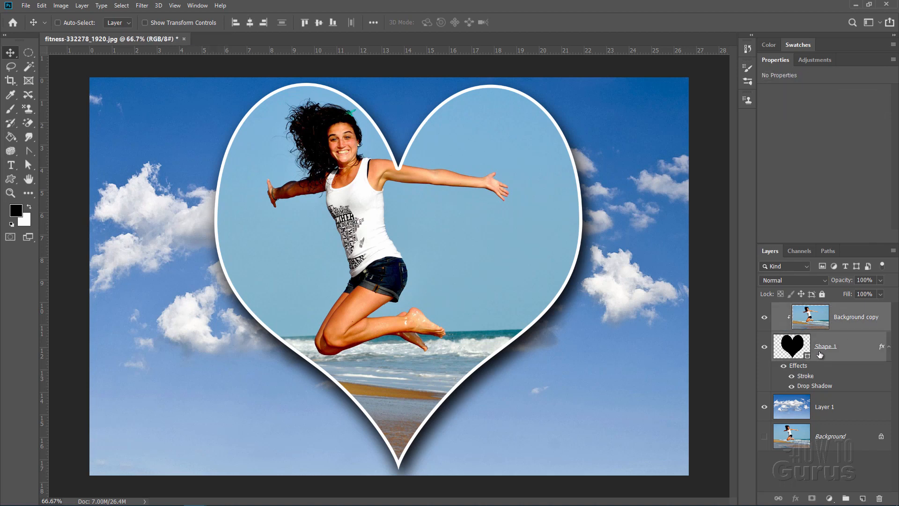
pyautogui.click(784, 349)
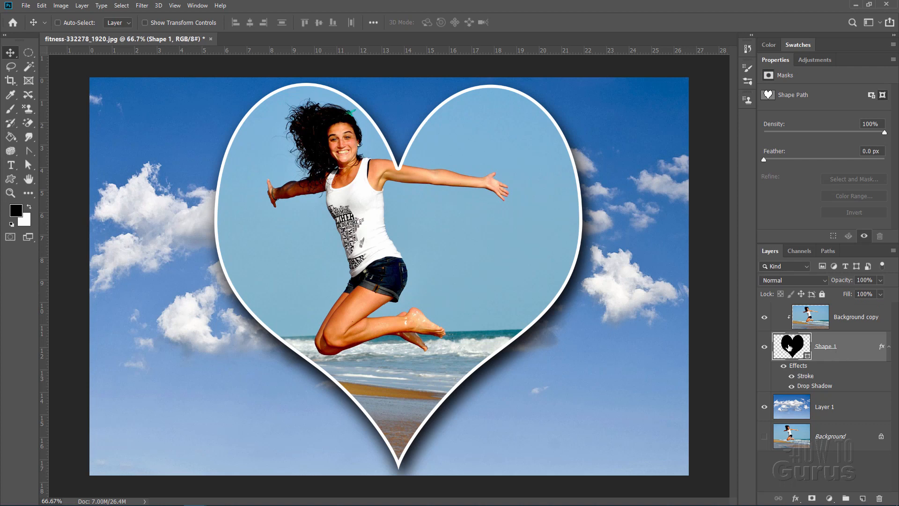
pyautogui.hotkey('ctrl', 't')
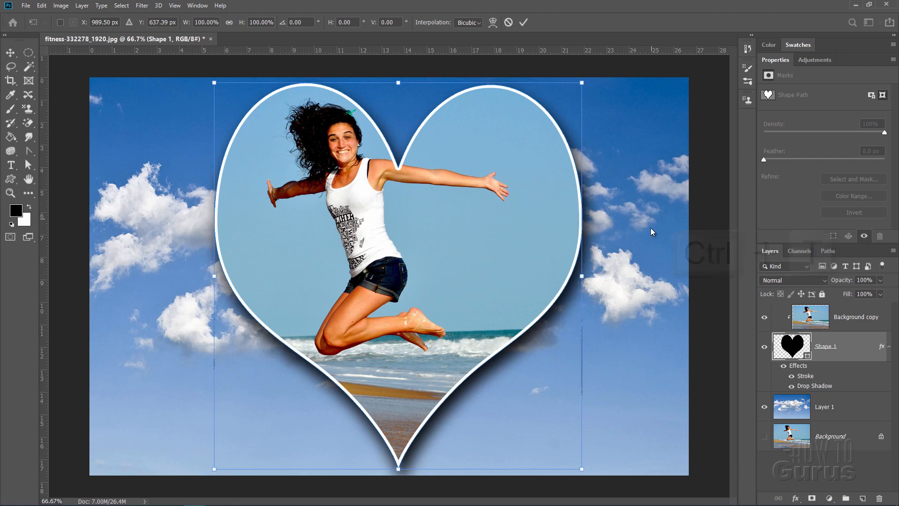
pyautogui.moveTo(583, 275); pyautogui.dragTo(601, 276)
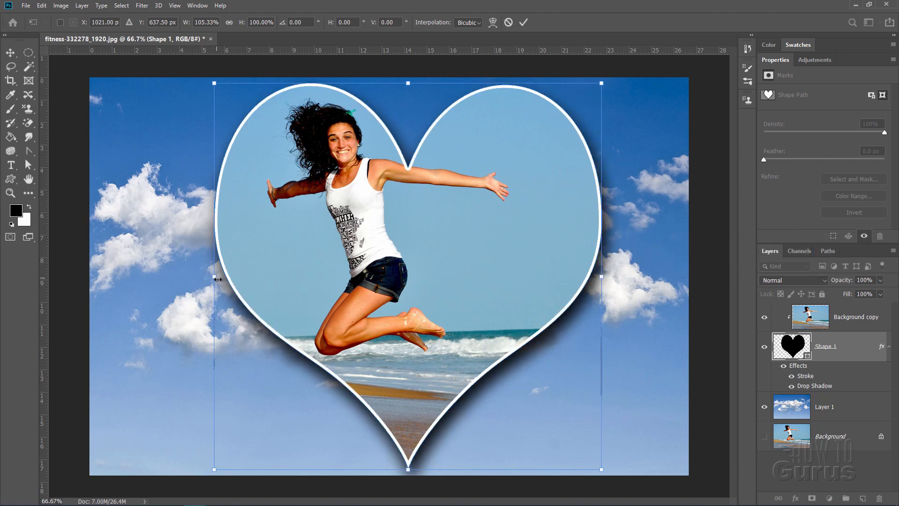
pyautogui.moveTo(217, 279); pyautogui.dragTo(206, 276)
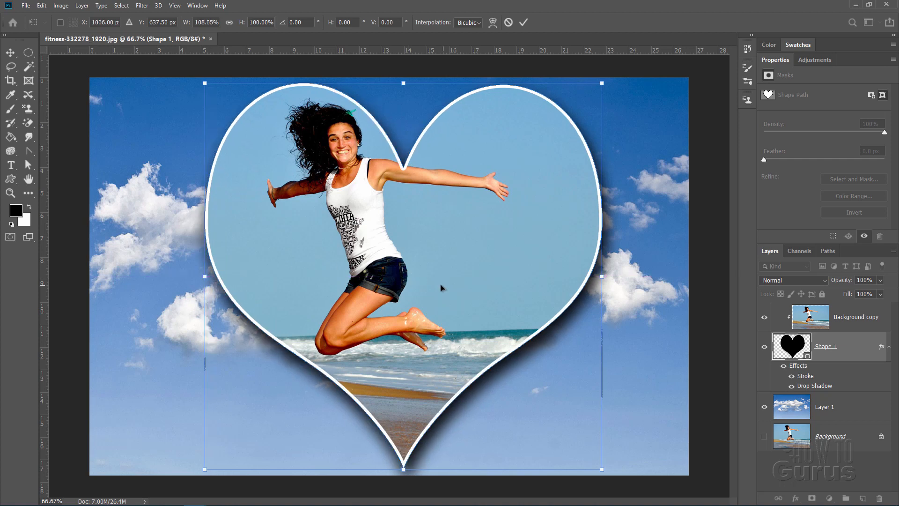
pyautogui.moveTo(440, 285); pyautogui.dragTo(438, 284)
pyautogui.click(523, 24)
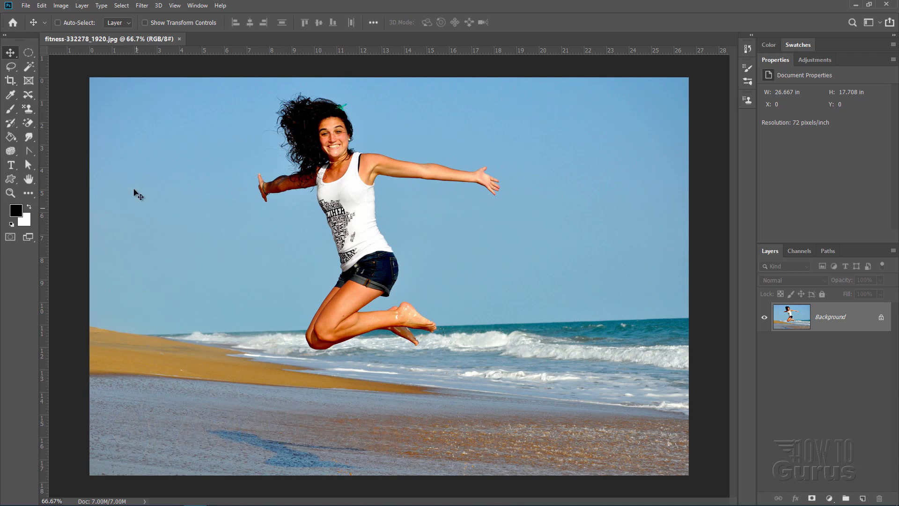
# Start a horizontal text layer on the wet sand below the jumping woman
pyautogui.click(11, 167)
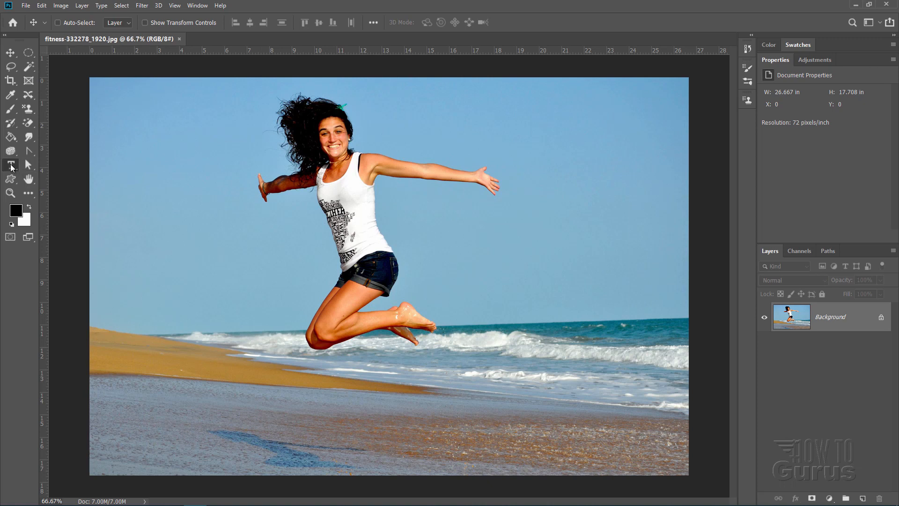
pyautogui.rightClick(11, 167)
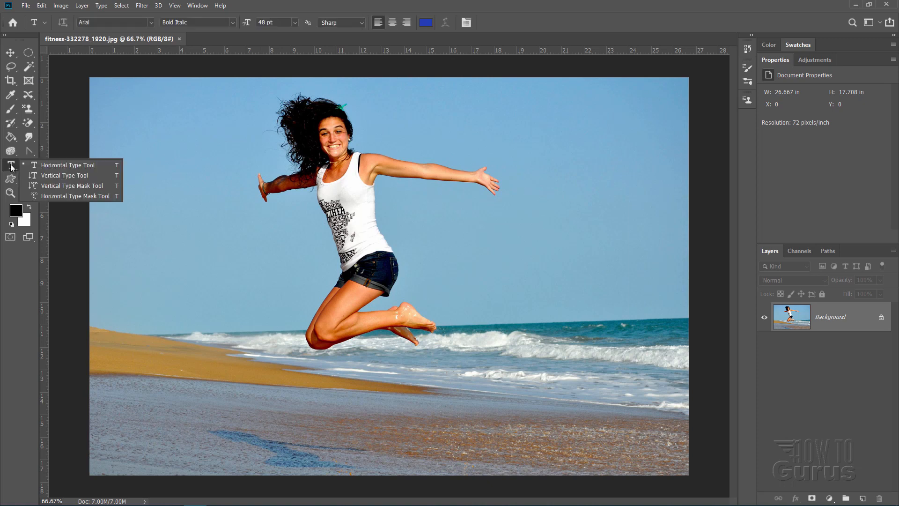
pyautogui.click(54, 166)
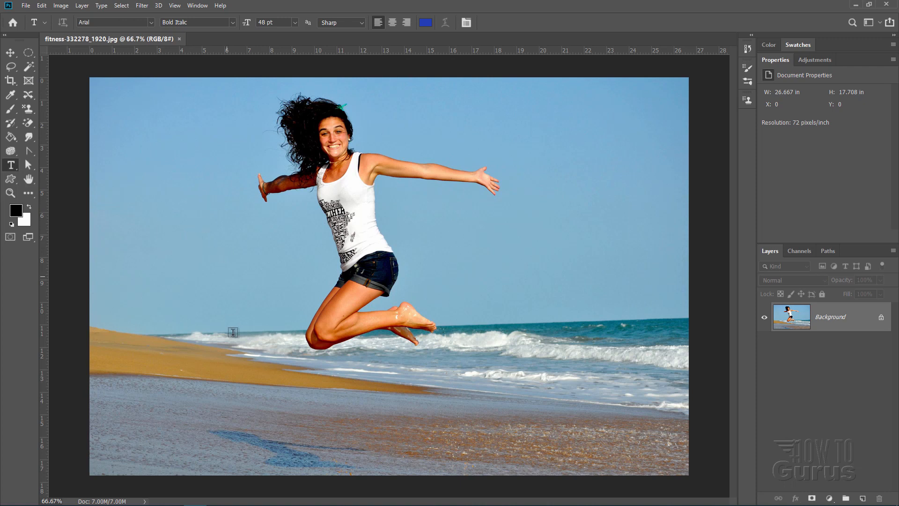
pyautogui.click(283, 405)
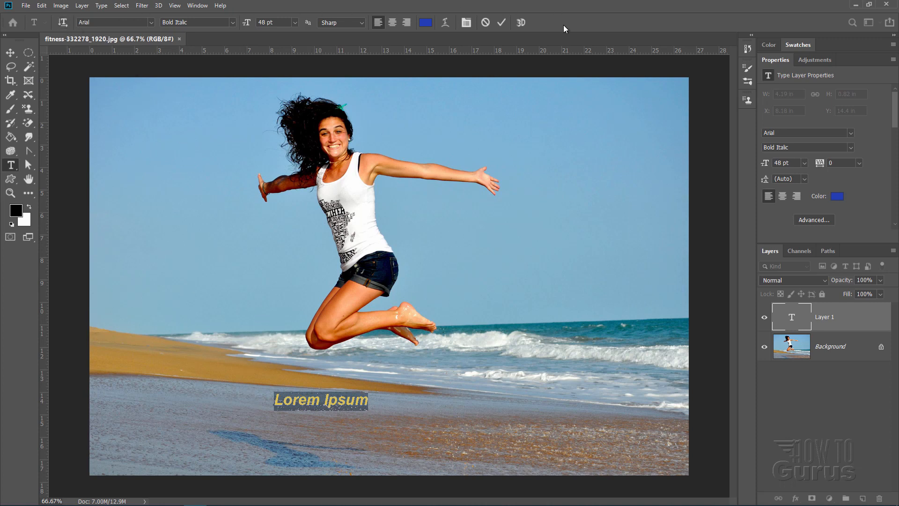
# Browse the available fonts, keep Arial, and set the placeholder text's style to Black
pyautogui.click(151, 21)
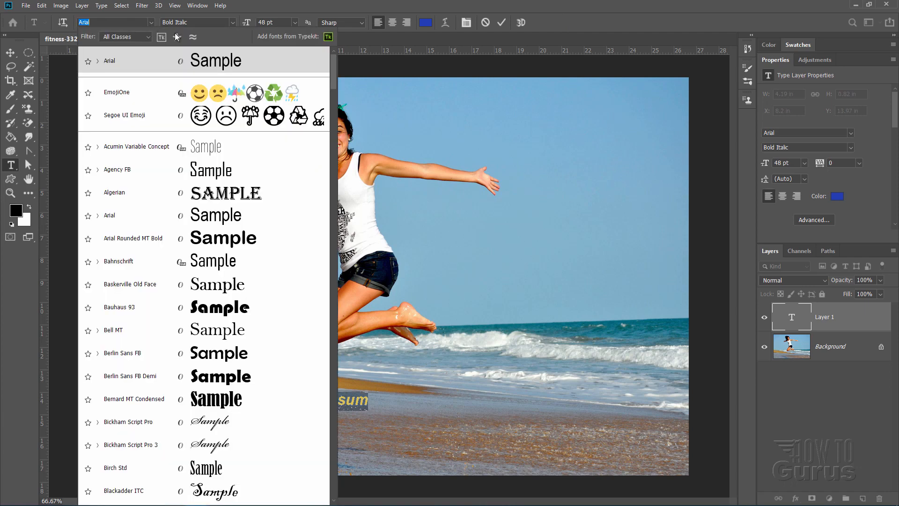
pyautogui.click(235, 23)
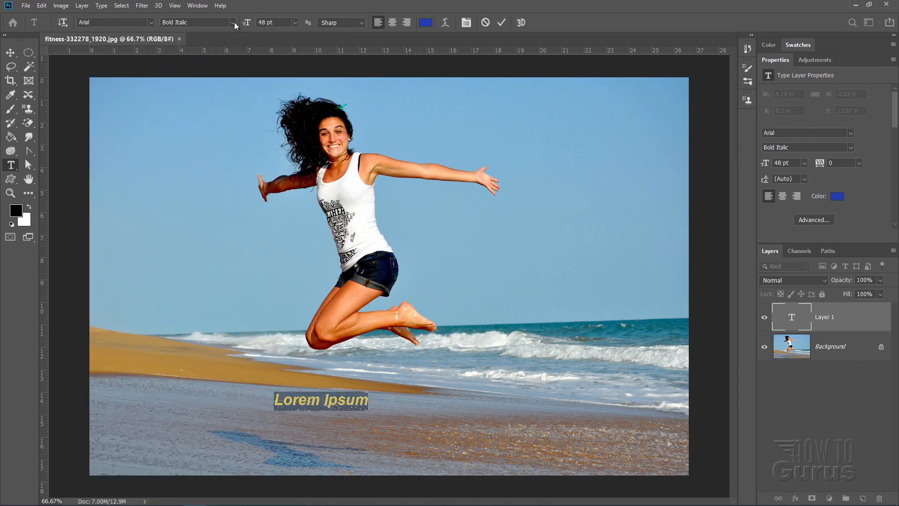
pyautogui.click(232, 23)
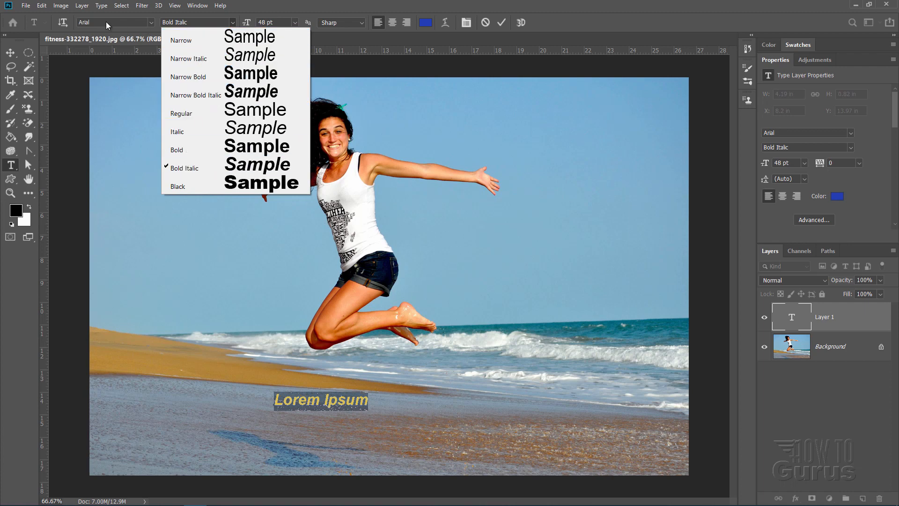
pyautogui.click(243, 184)
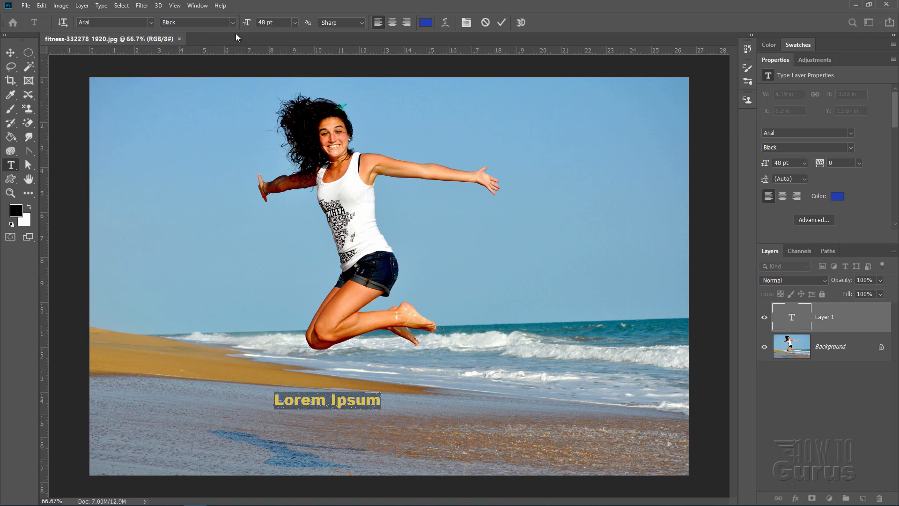
# Try the placeholder text at 72 pt and set its size to 144 pt
pyautogui.click(295, 23)
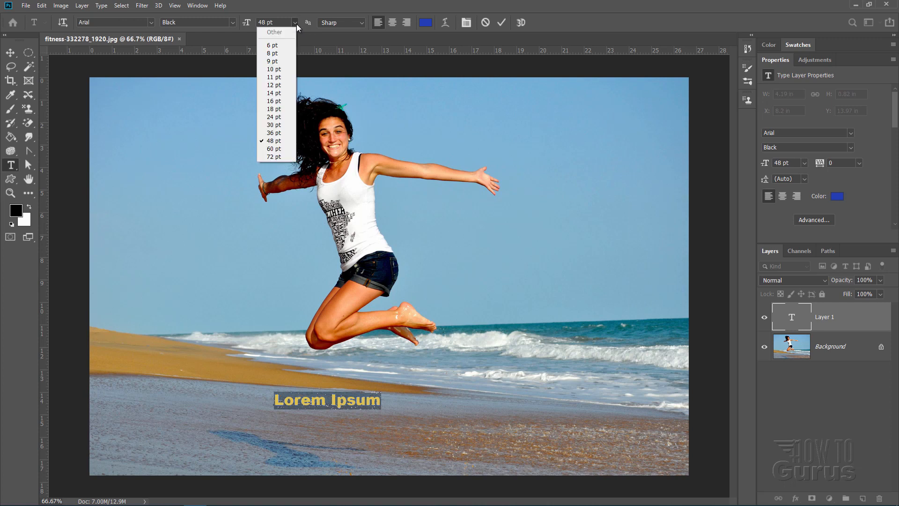
pyautogui.click(276, 157)
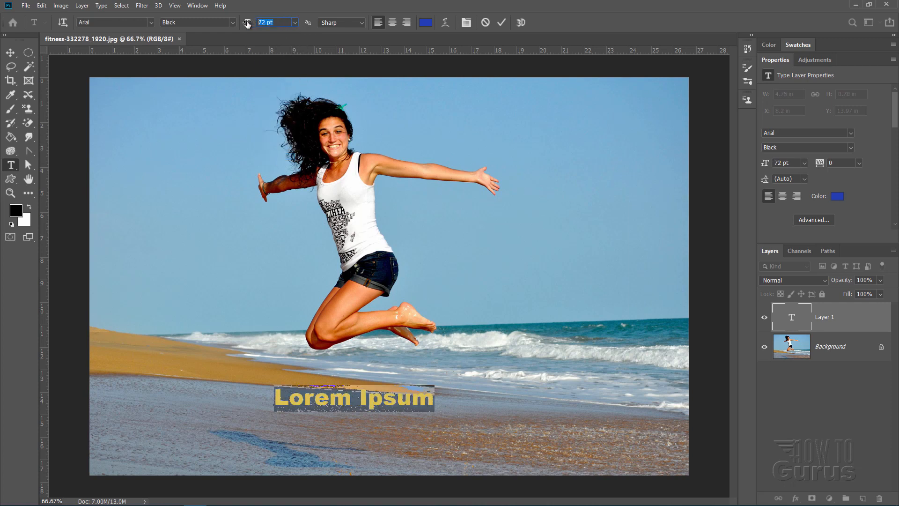
pyautogui.write('144')
pyautogui.press('Return')
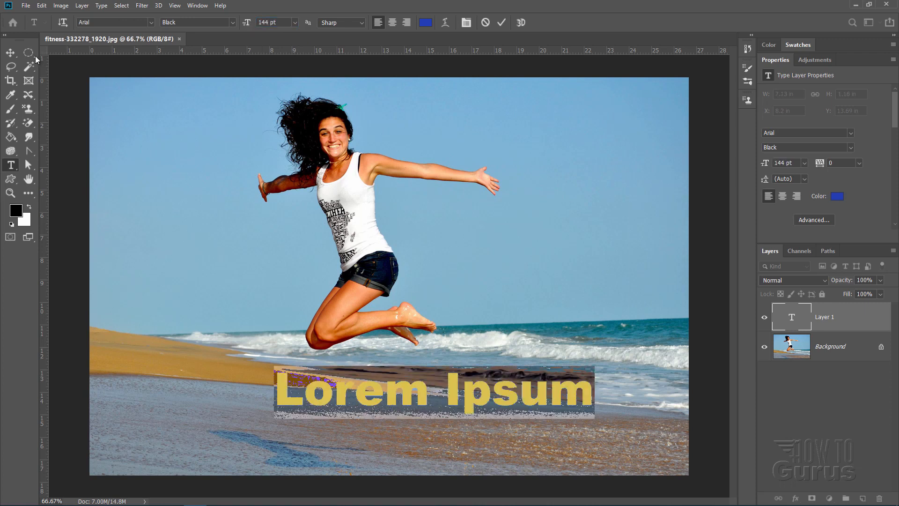
# Commit the text and scale it proportionally to about 121% with Free Transform, extending it up and to the left
pyautogui.click(13, 53)
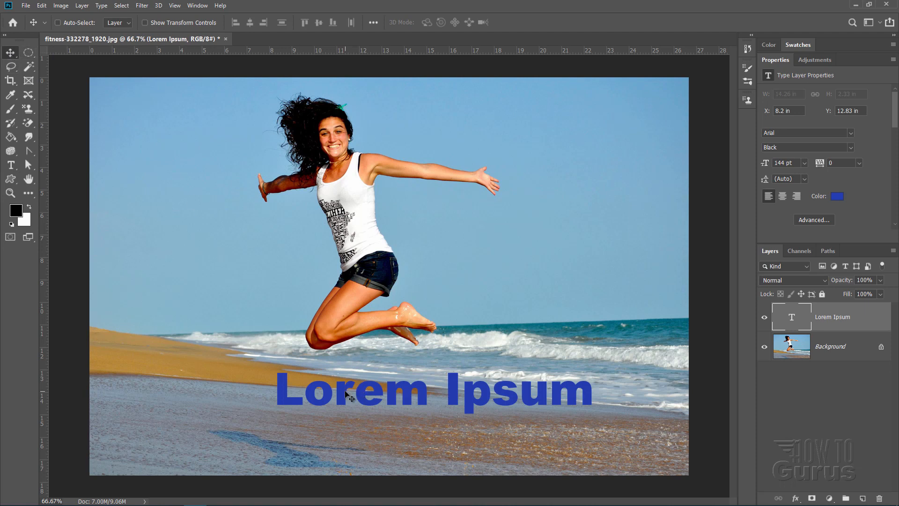
pyautogui.hotkey('ctrl', 't')
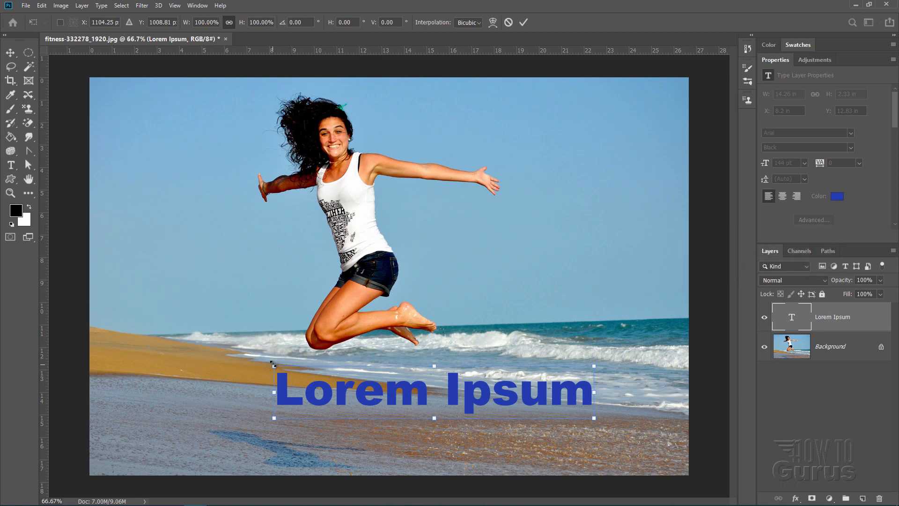
pyautogui.moveTo(274, 365); pyautogui.dragTo(190, 339)
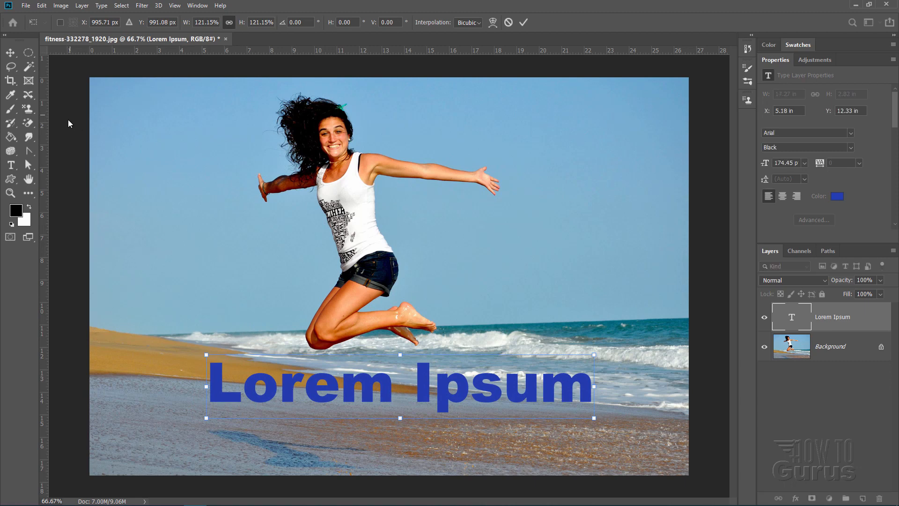
# Replace the placeholder text with "Jump!" and move it beneath the woman to about X 8.3 in, Y 12.58 in
pyautogui.click(11, 166)
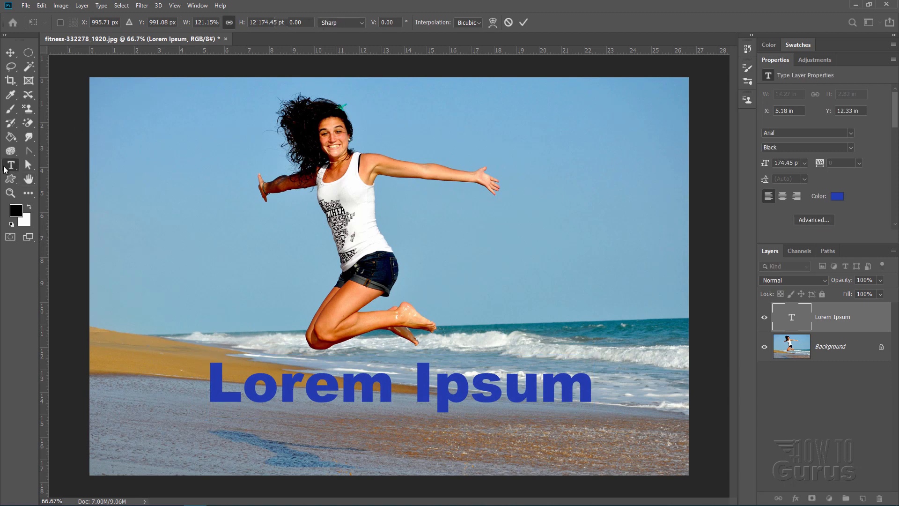
pyautogui.tripleClick(381, 390)
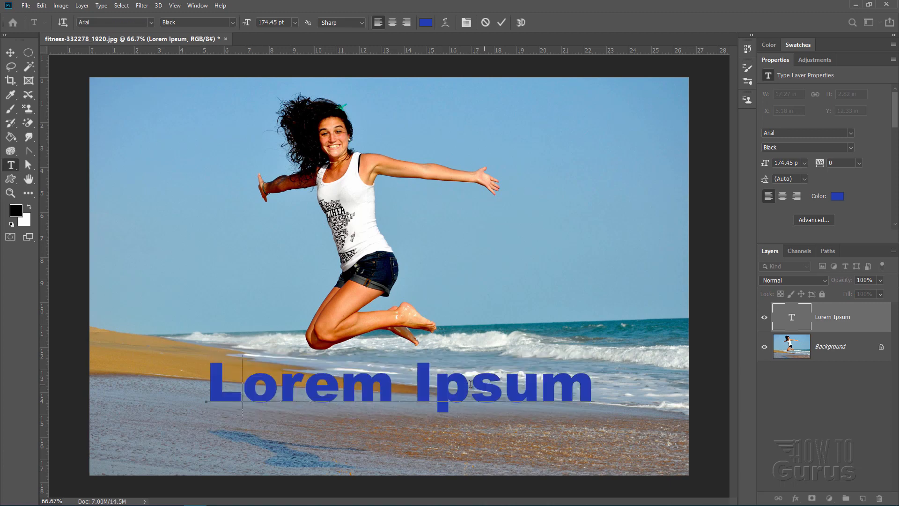
pyautogui.write('Jump')
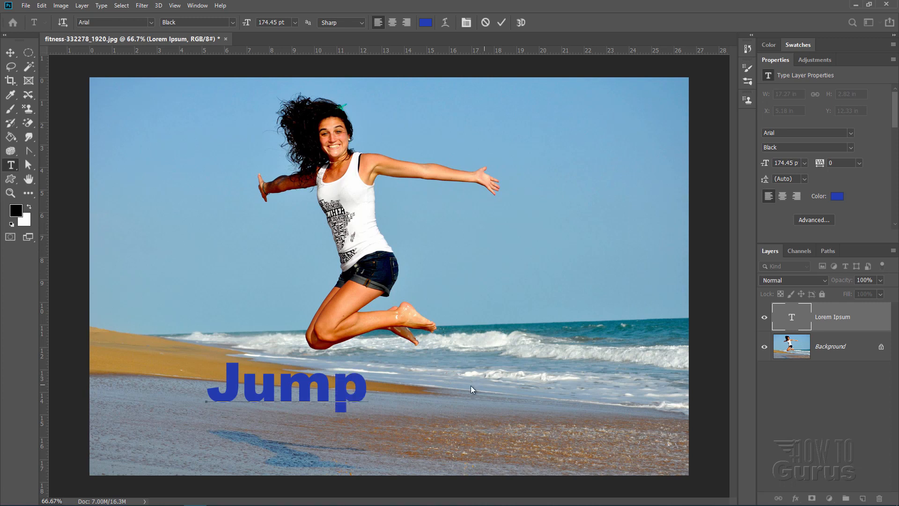
pyautogui.write('!')
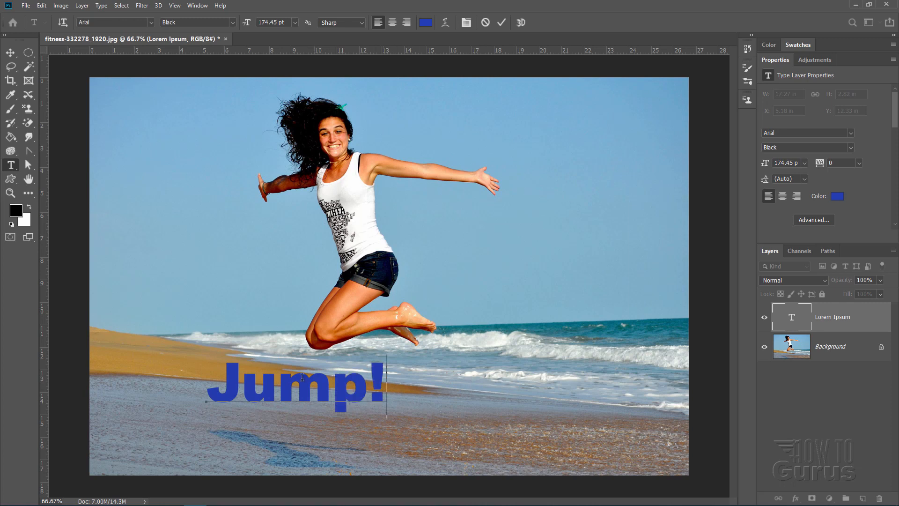
pyautogui.click(10, 53)
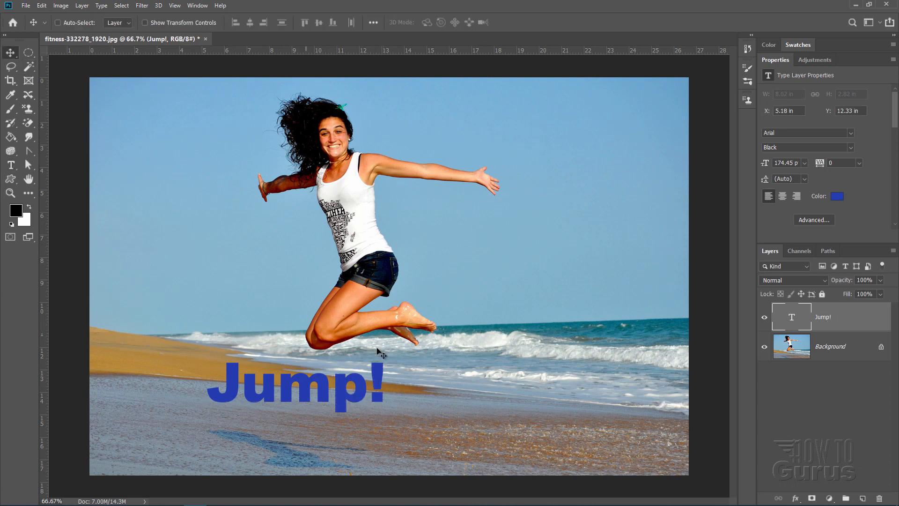
pyautogui.moveTo(358, 396); pyautogui.dragTo(419, 407)
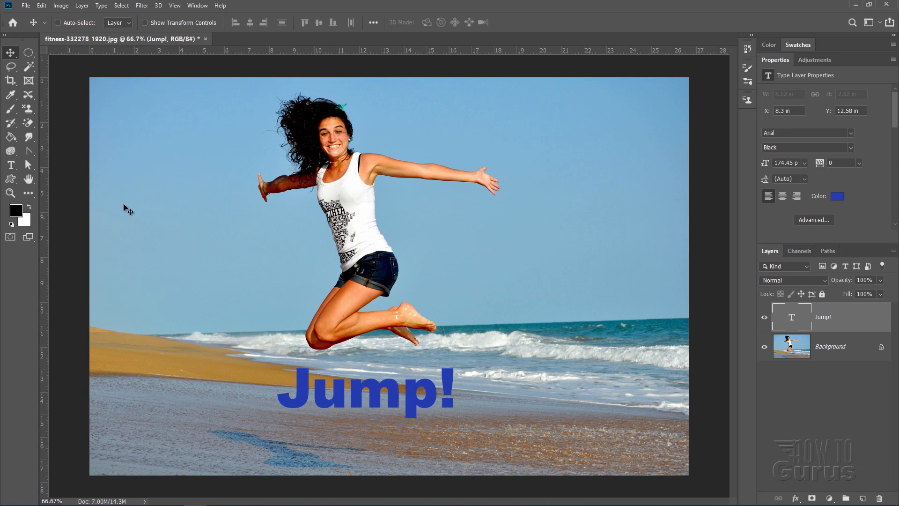
# Recolor the "Jump!" text to white (ffffff) and commit the edit
pyautogui.click(11, 164)
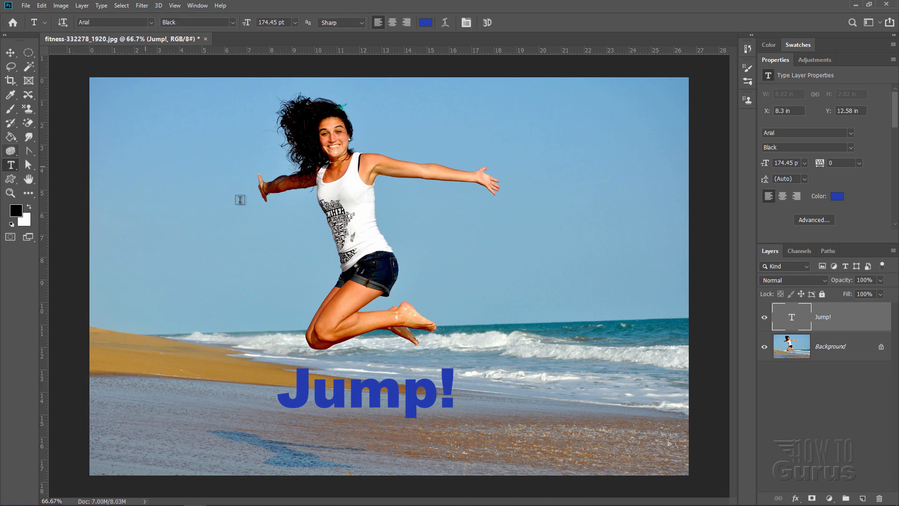
pyautogui.doubleClick(379, 398)
pyautogui.hotkey('ctrl', 'a')
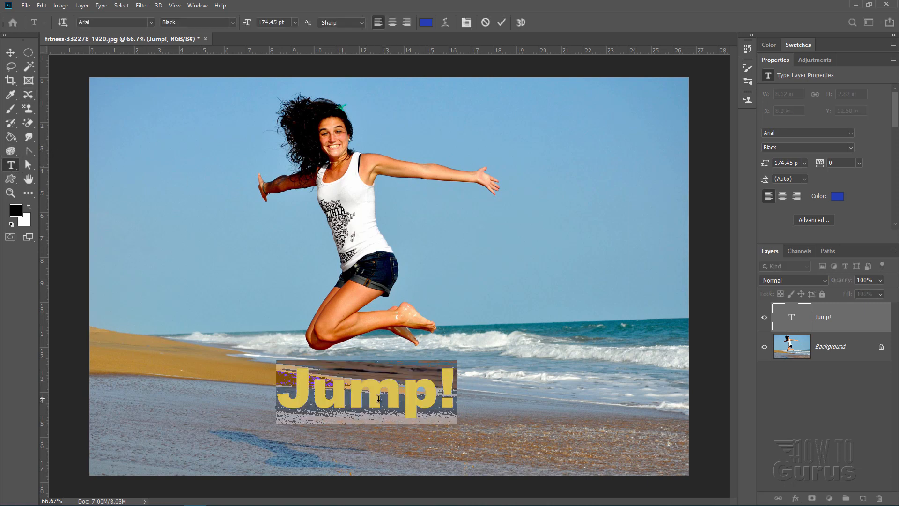
pyautogui.click(424, 25)
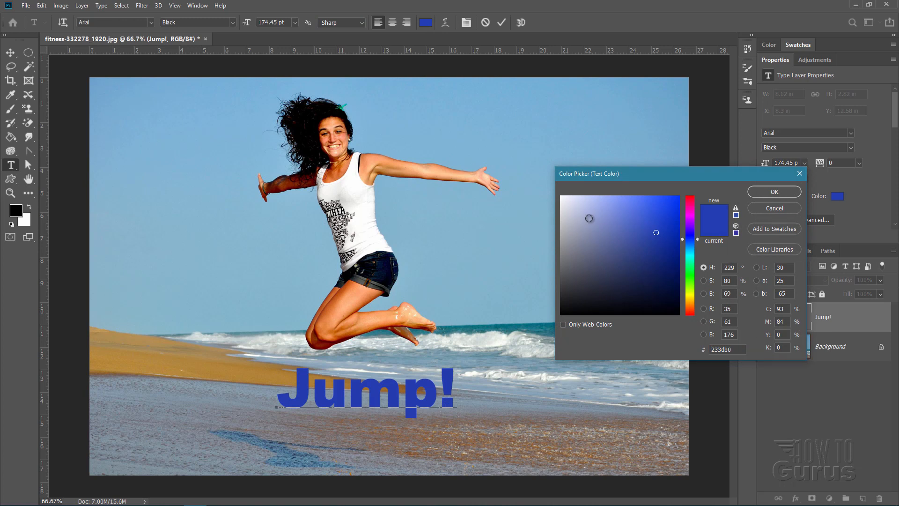
pyautogui.click(581, 220)
pyautogui.moveTo(580, 220); pyautogui.dragTo(555, 187)
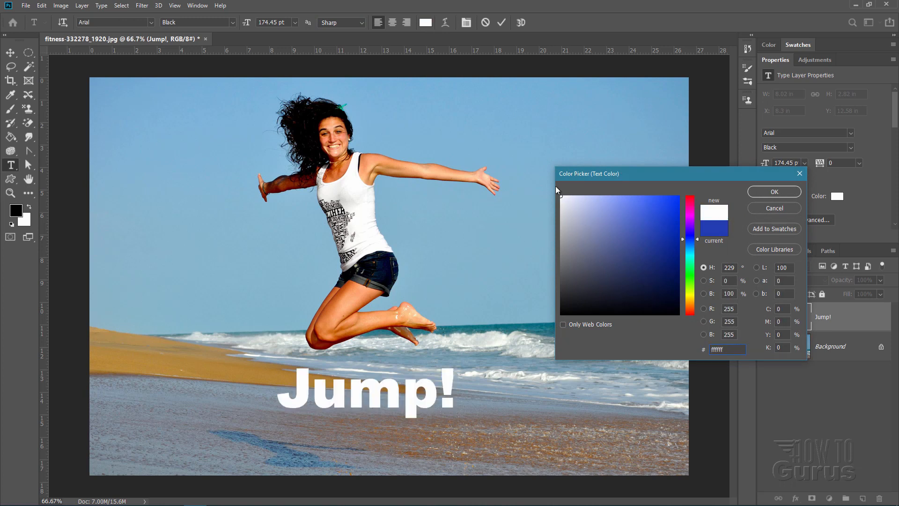
pyautogui.click(763, 191)
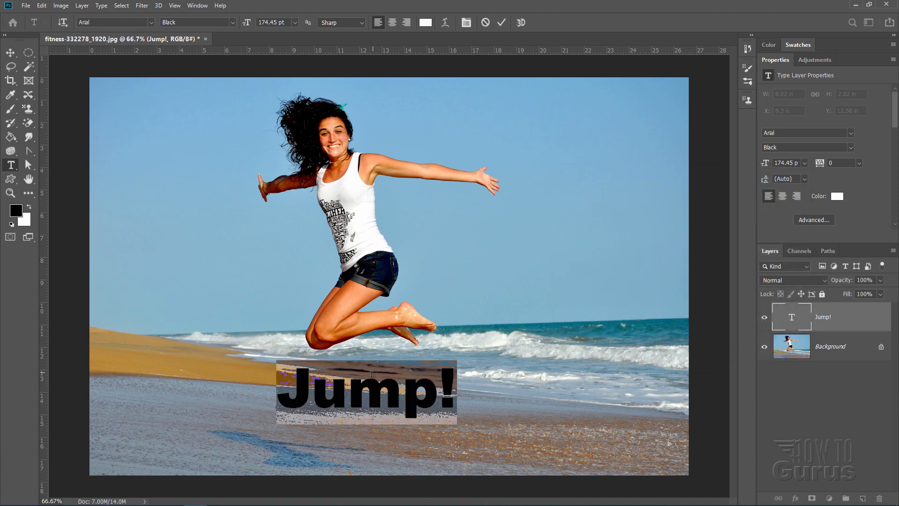
pyautogui.click(501, 360)
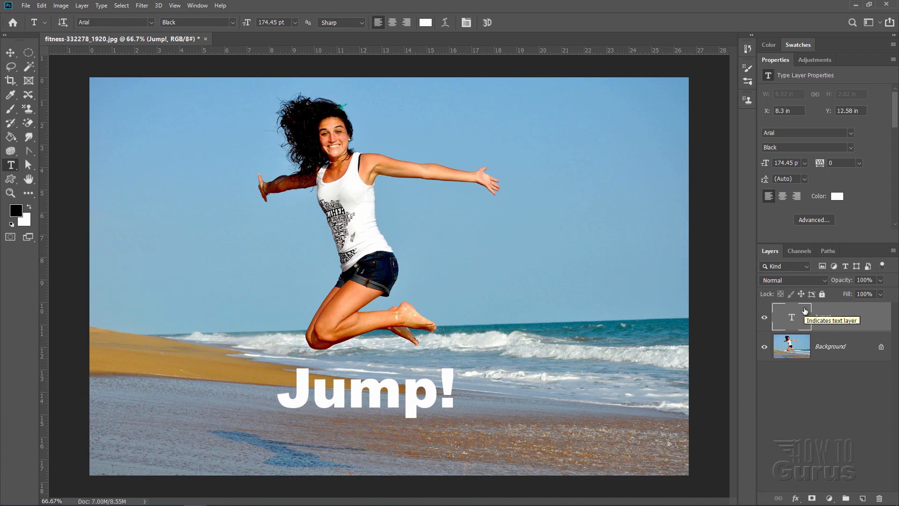
# Add a hard-edged drop shadow to the "Jump!" layer with angle 129°, distance 17 px, spread 0% and size 0 px
pyautogui.click(10, 52)
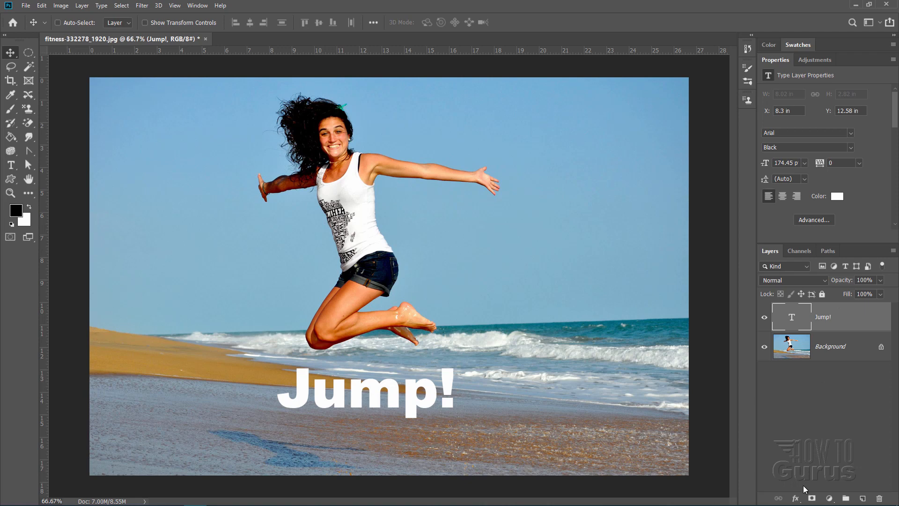
pyautogui.click(795, 498)
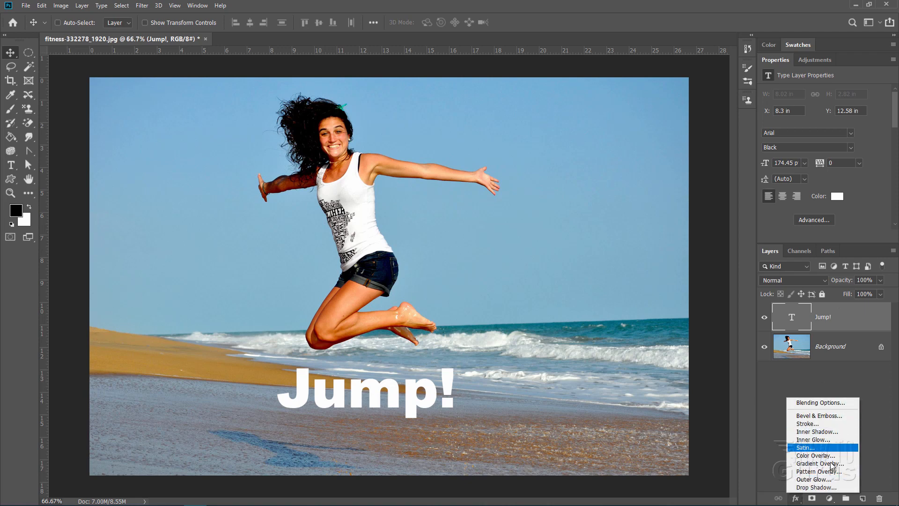
pyautogui.click(817, 487)
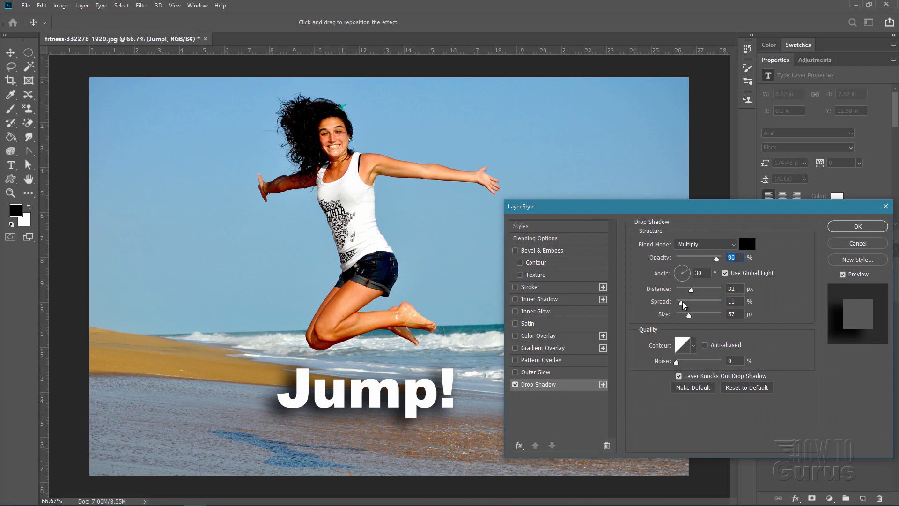
pyautogui.moveTo(682, 305); pyautogui.dragTo(675, 315)
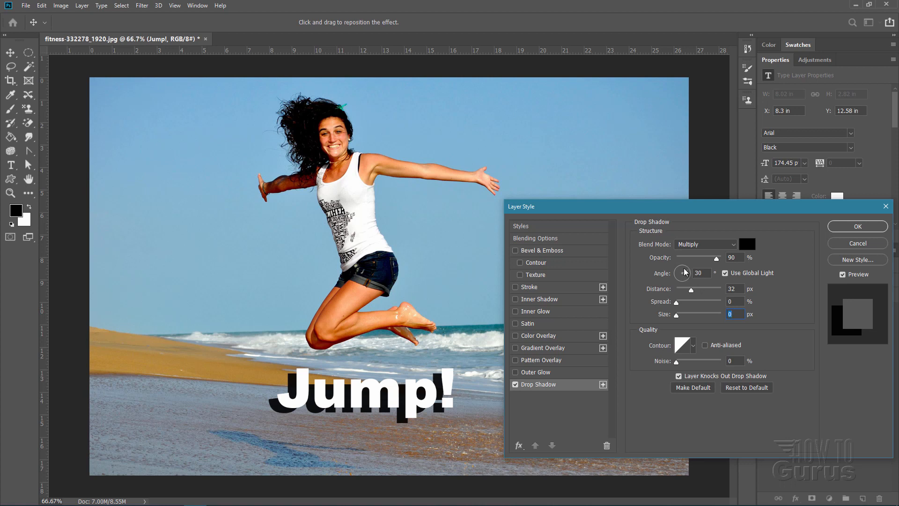
pyautogui.moveTo(688, 273); pyautogui.dragTo(680, 272)
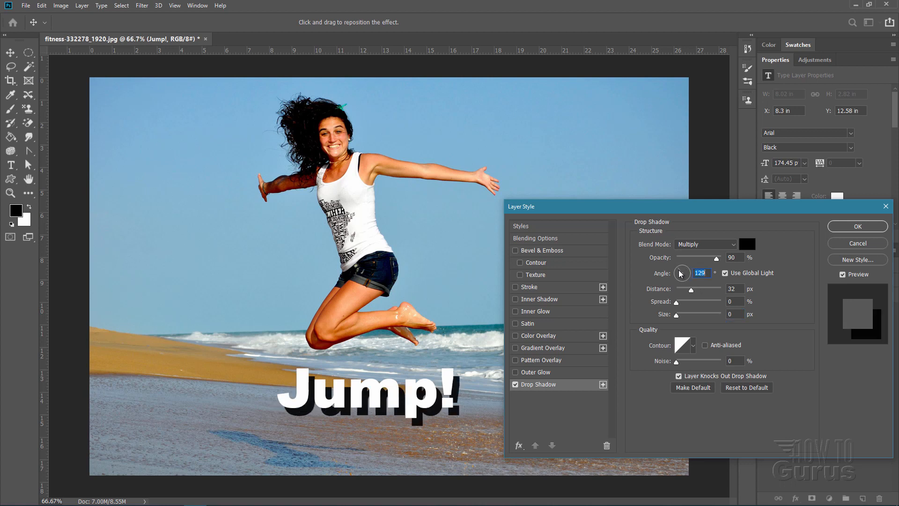
pyautogui.moveTo(691, 292)
pyautogui.mouseDown()
pyautogui.moveTo(699, 292)
pyautogui.moveTo(684, 291)
pyautogui.moveTo(706, 291)
pyautogui.moveTo(687, 293)
pyautogui.mouseUp()
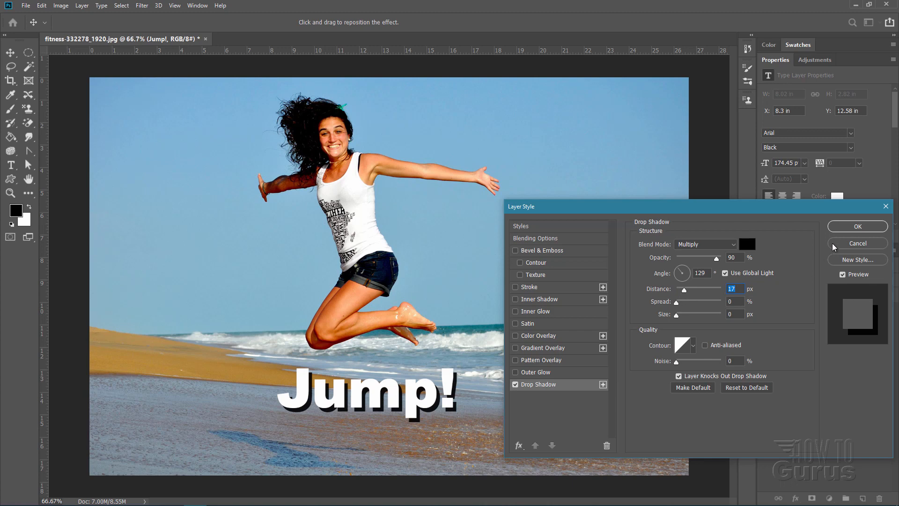
pyautogui.click(848, 228)
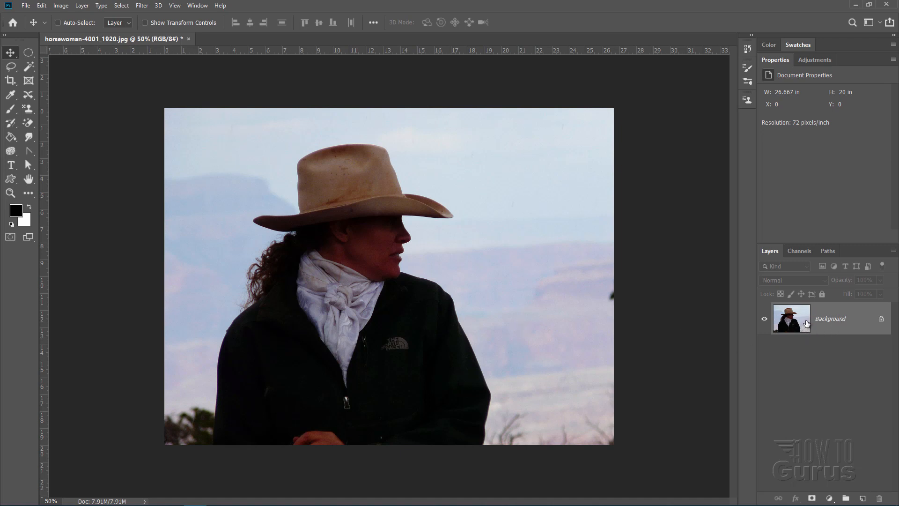
# Add a Levels adjustment layer to the horsewoman photo with midtones at 1.49 and the white point at 255
pyautogui.click(82, 6)
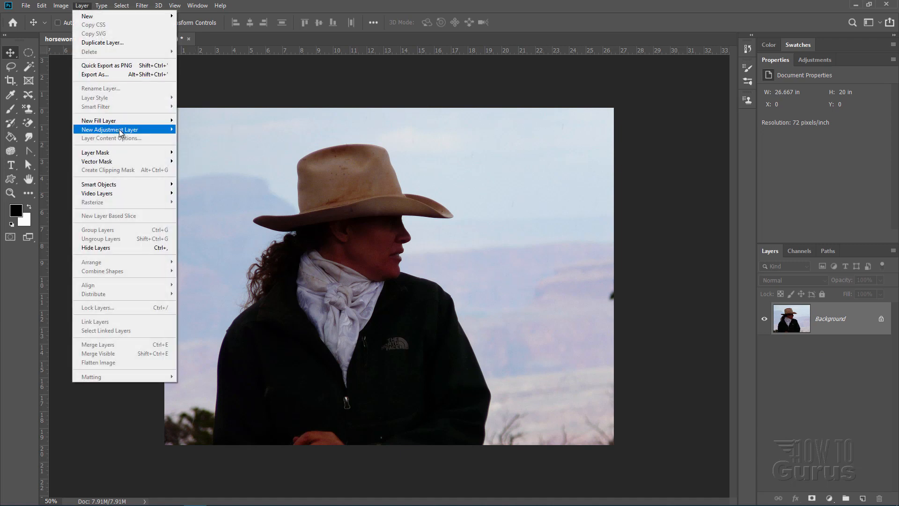
pyautogui.moveTo(120, 133)
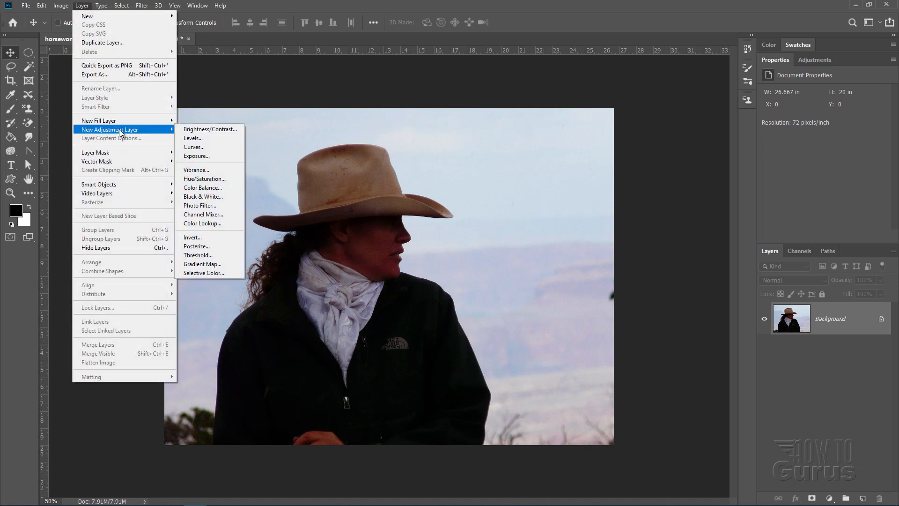
pyautogui.click(204, 143)
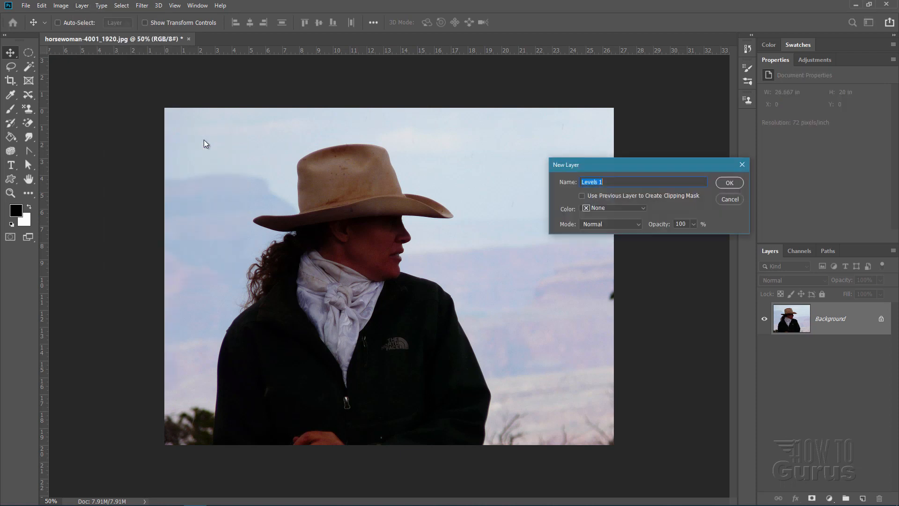
pyautogui.click(740, 184)
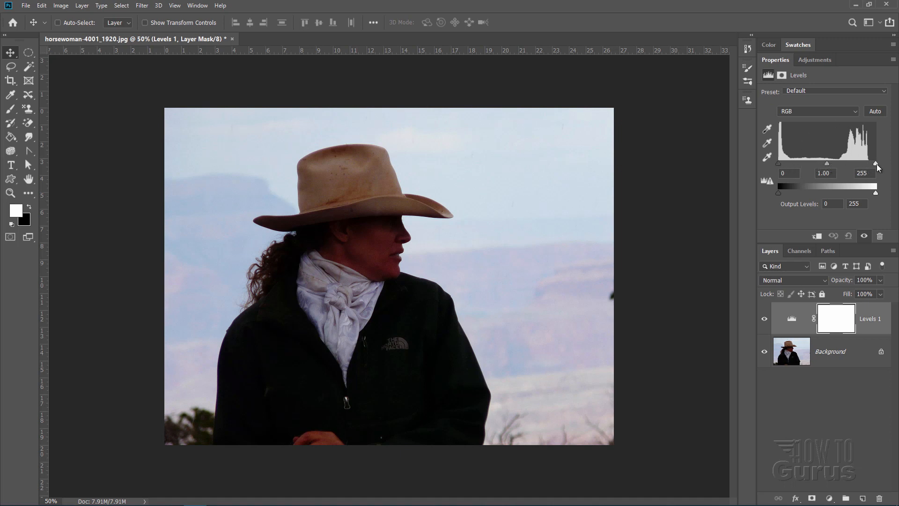
pyautogui.moveTo(875, 163)
pyautogui.mouseDown()
pyautogui.moveTo(867, 165)
pyautogui.moveTo(875, 163)
pyautogui.mouseUp()
pyautogui.moveTo(826, 164)
pyautogui.mouseDown()
pyautogui.moveTo(814, 167)
pyautogui.moveTo(838, 165)
pyautogui.moveTo(816, 164)
pyautogui.mouseUp()
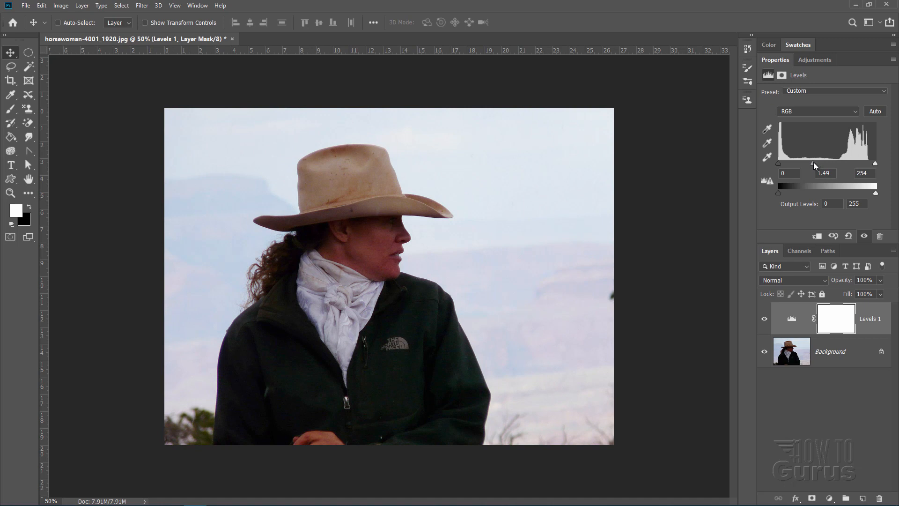
pyautogui.click(875, 164)
pyautogui.moveTo(884, 165); pyautogui.dragTo(888, 165)
# Add a Vibrance adjustment layer above the Levels layer with Vibrance +2 and Saturation +9
pyautogui.click(82, 6)
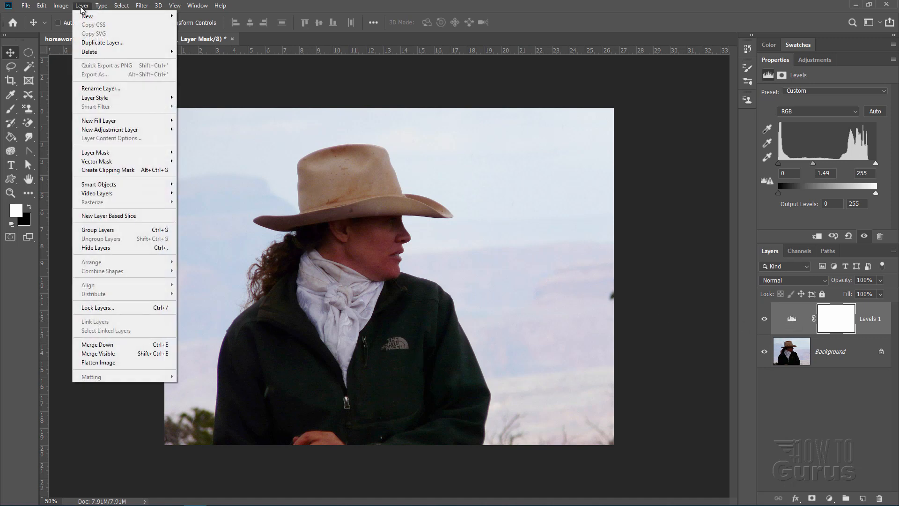
pyautogui.moveTo(123, 131)
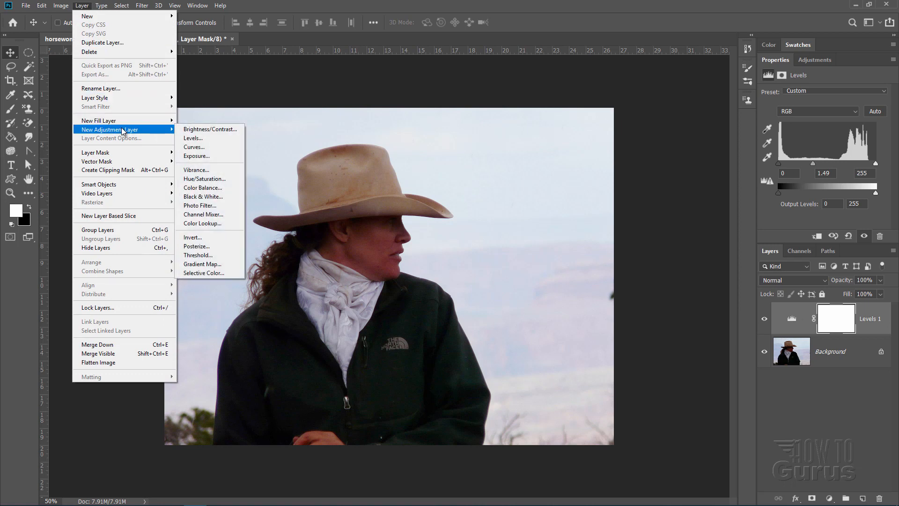
pyautogui.click(200, 170)
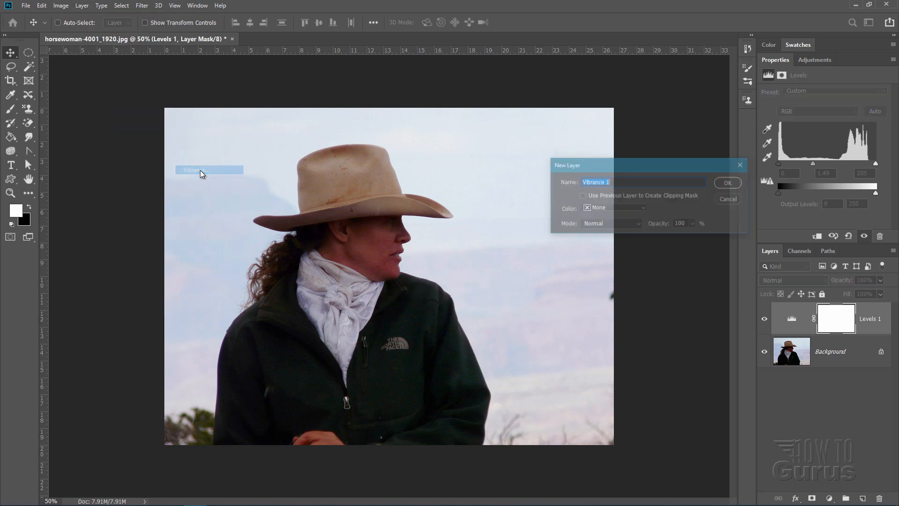
pyautogui.click(727, 182)
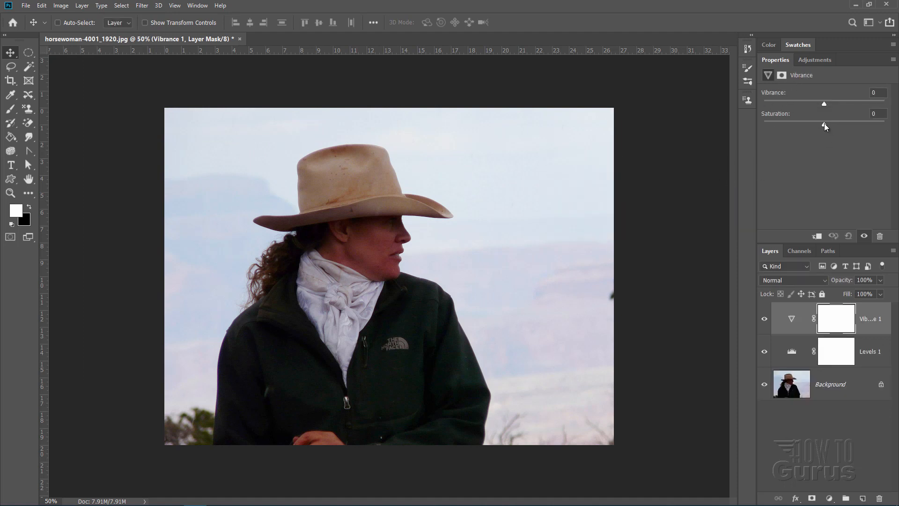
pyautogui.moveTo(824, 122); pyautogui.dragTo(826, 102)
# Readjust the Levels layer to midtones 1.62 and black point 1
pyautogui.click(797, 356)
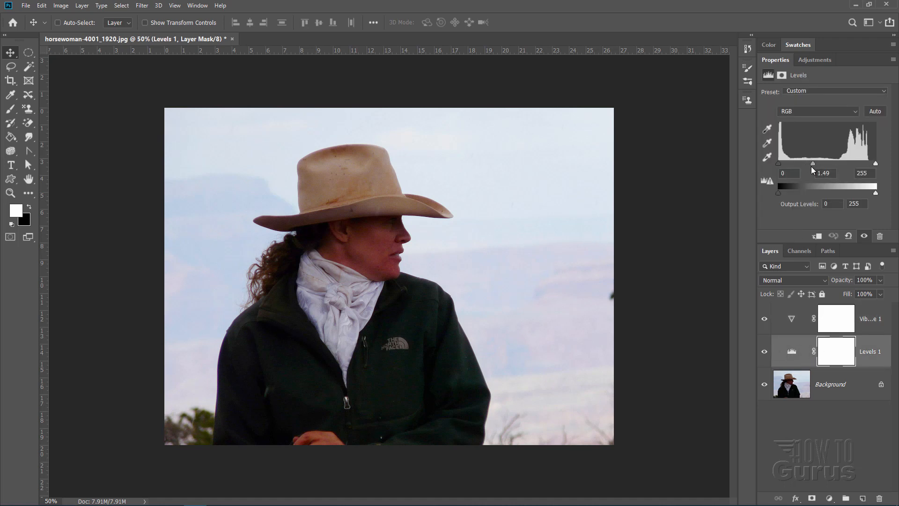
pyautogui.moveTo(813, 165); pyautogui.dragTo(810, 160)
pyautogui.moveTo(783, 165); pyautogui.dragTo(777, 167)
# Hide both adjustment layers and show them again to compare the photo before and after
pyautogui.click(764, 352)
pyautogui.click(764, 319)
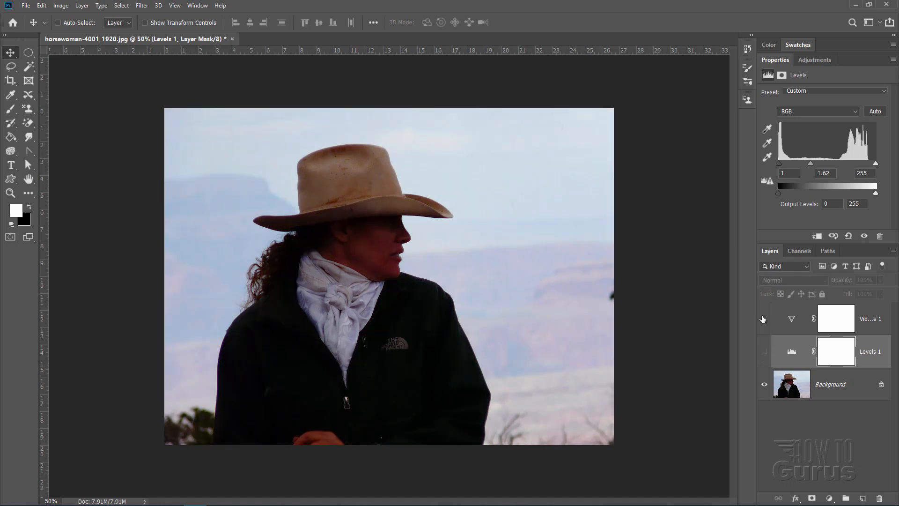
pyautogui.click(764, 319)
pyautogui.click(765, 352)
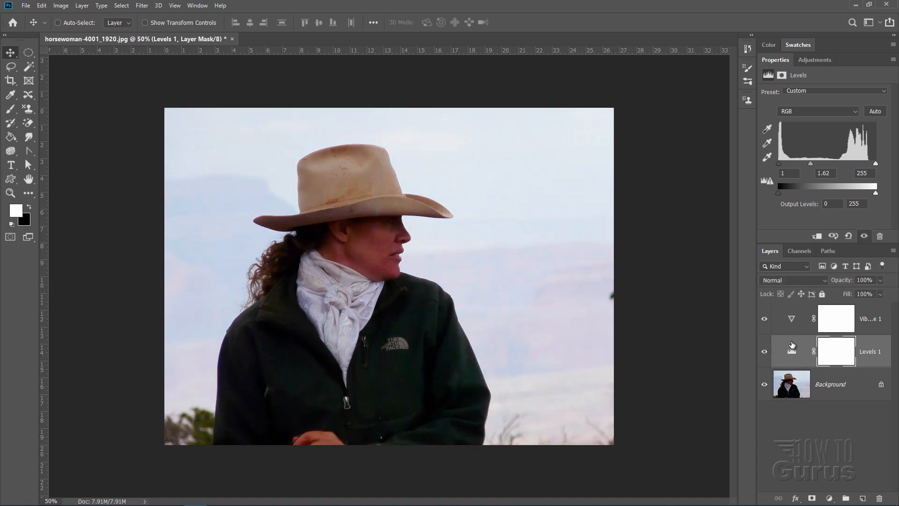
# Switch between the Vibrance and Levels adjustment layers to review the settings of each
pyautogui.click(793, 324)
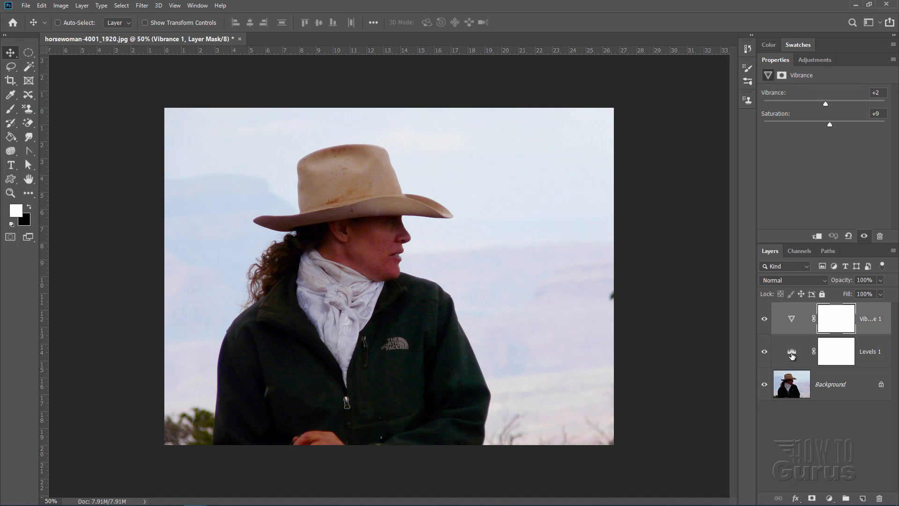
pyautogui.click(792, 353)
pyautogui.click(796, 328)
pyautogui.click(793, 353)
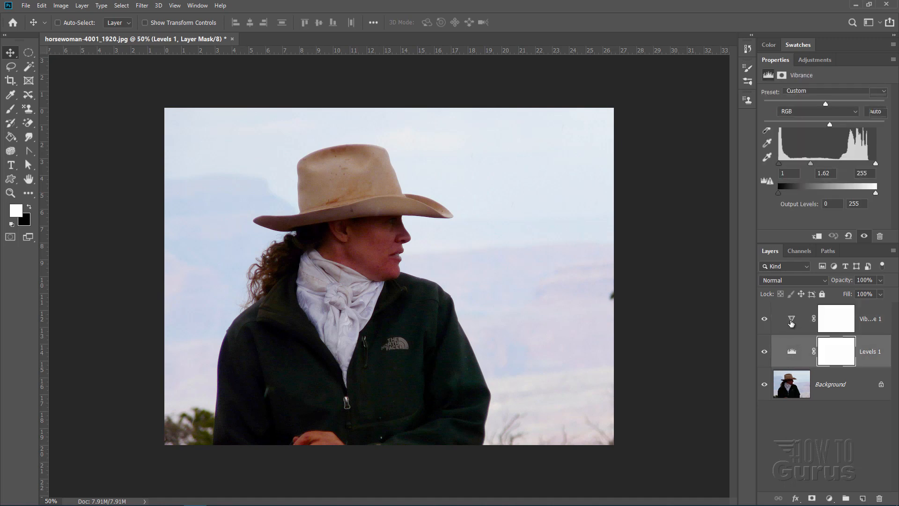
pyautogui.click(792, 323)
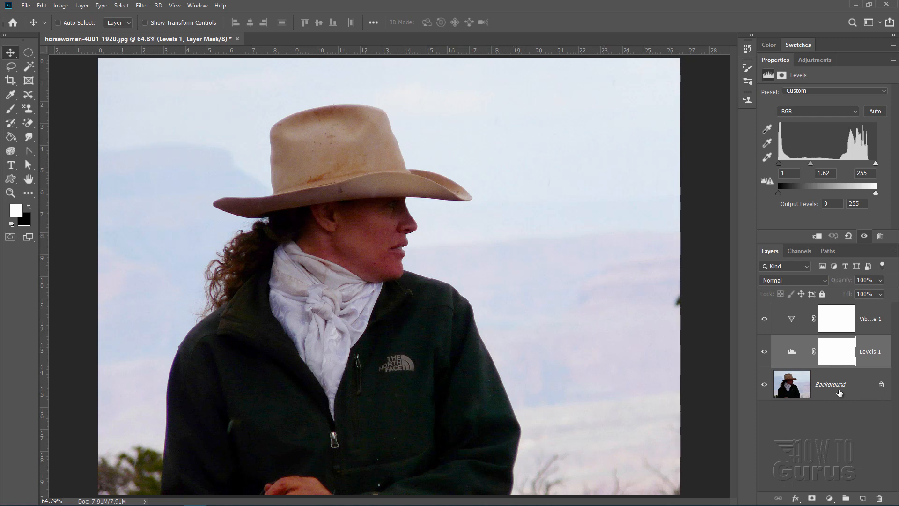
# Duplicate the Background layer as "Background copy" and hide the original
pyautogui.click(778, 388)
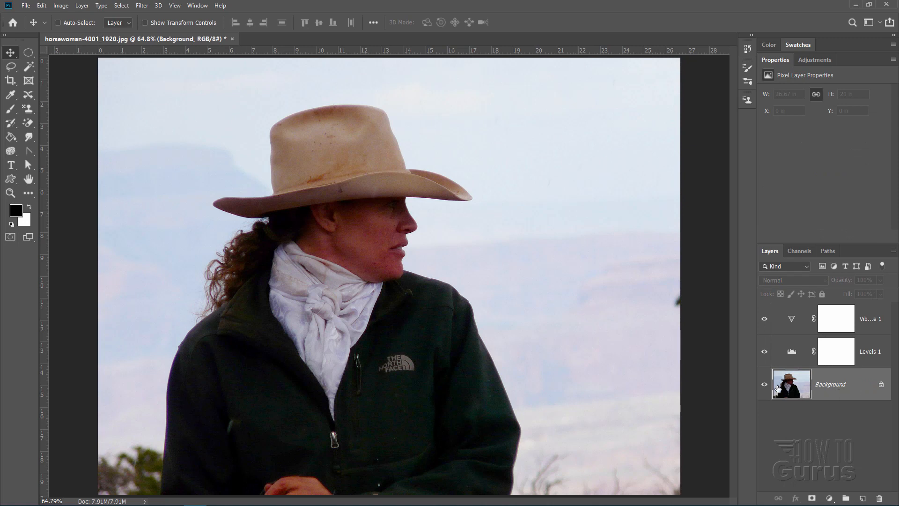
pyautogui.rightClick(827, 387)
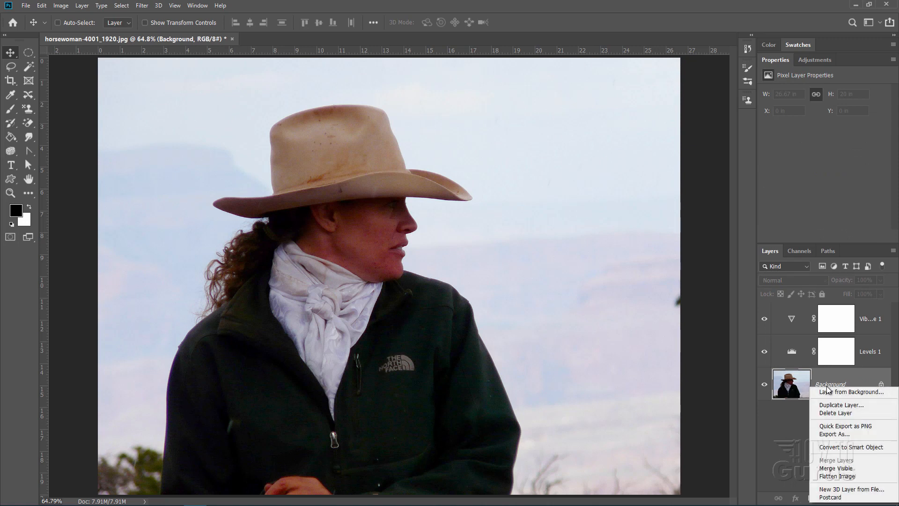
pyautogui.click(833, 405)
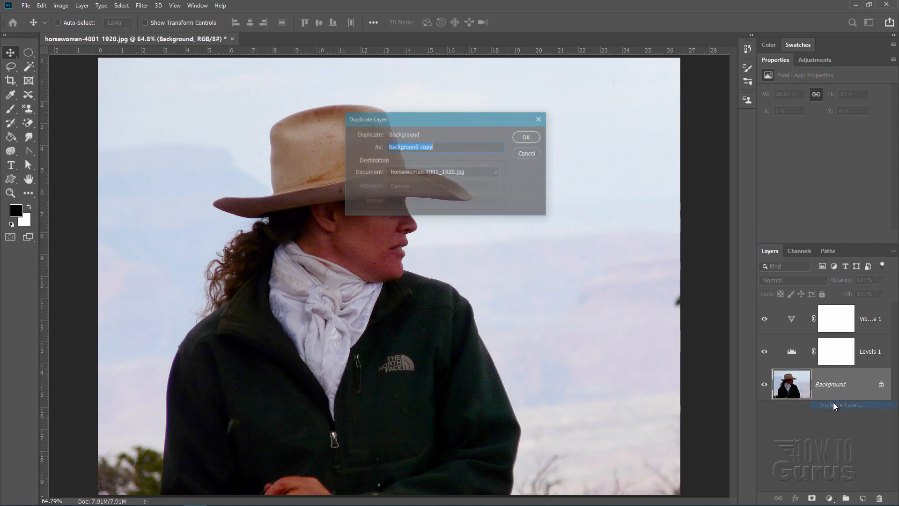
pyautogui.click(523, 137)
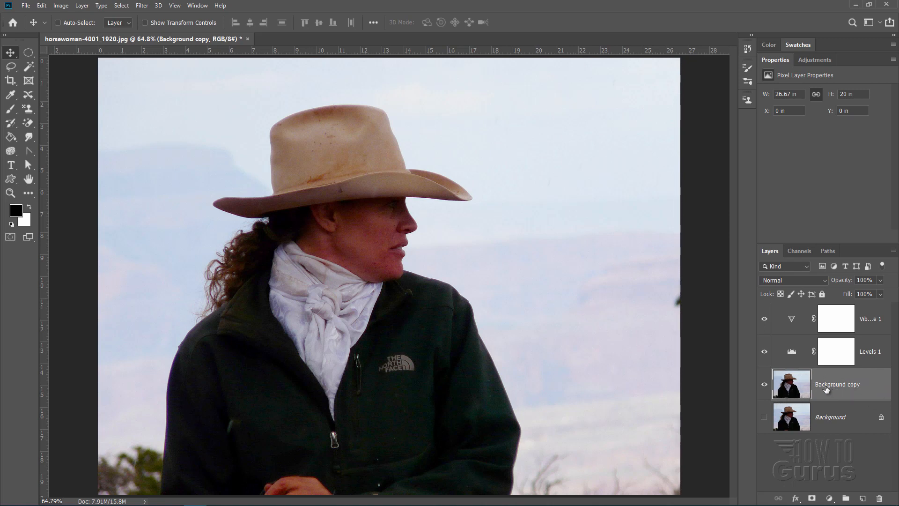
# Apply a Lens Correction vignette amount of -45 to Background copy and toggle the layers to compare it with the original
pyautogui.click(143, 5)
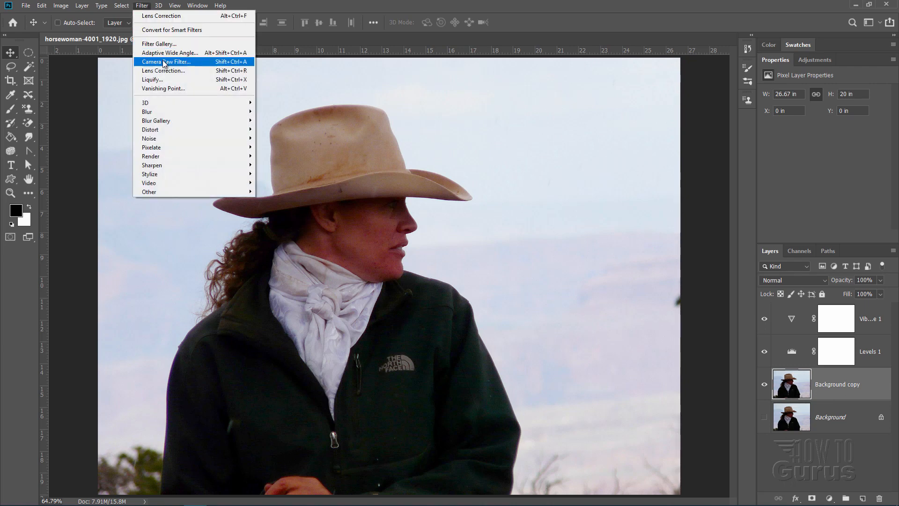
pyautogui.click(173, 71)
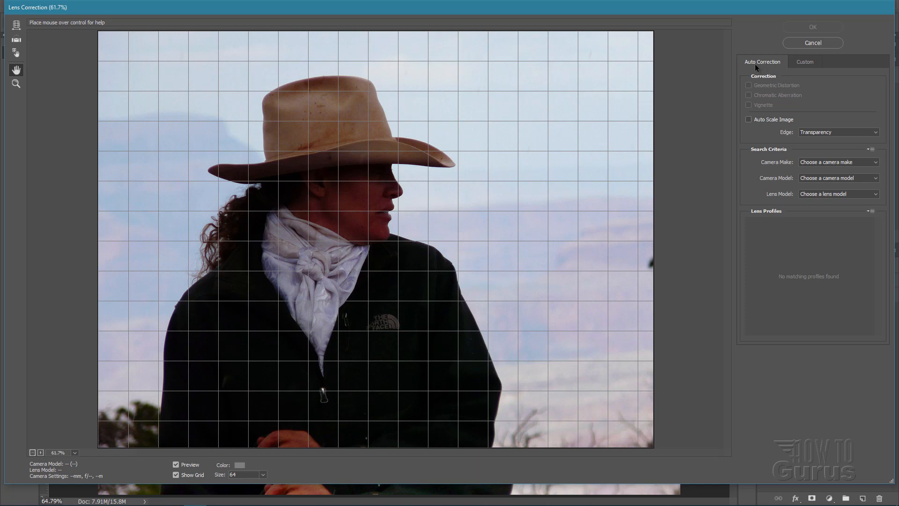
pyautogui.click(804, 64)
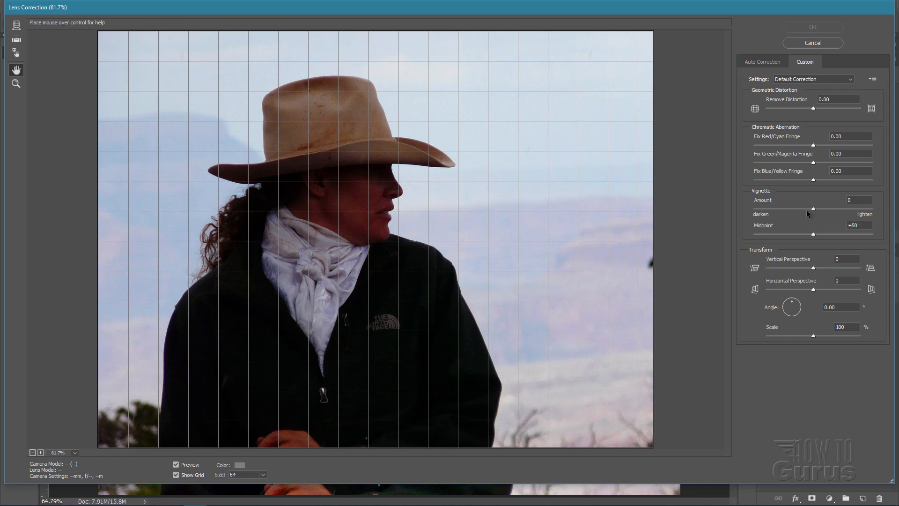
pyautogui.moveTo(811, 209); pyautogui.dragTo(788, 208)
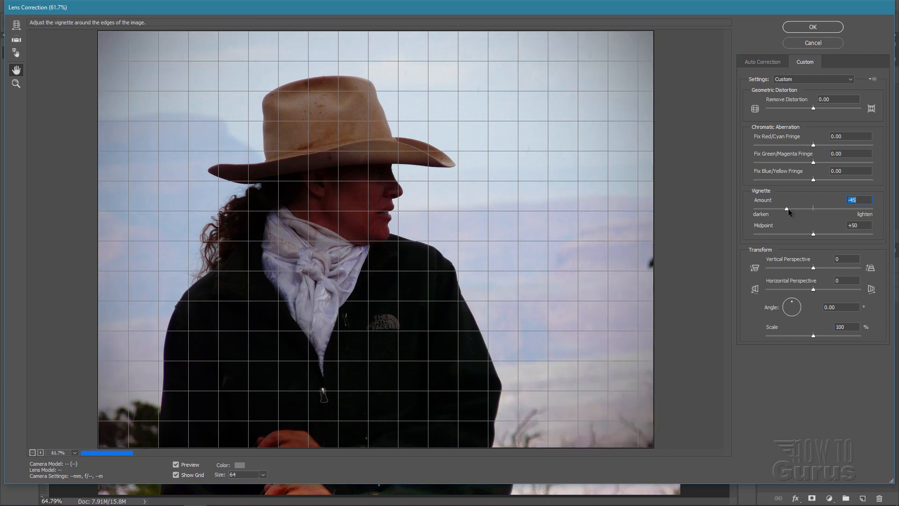
pyautogui.click(813, 27)
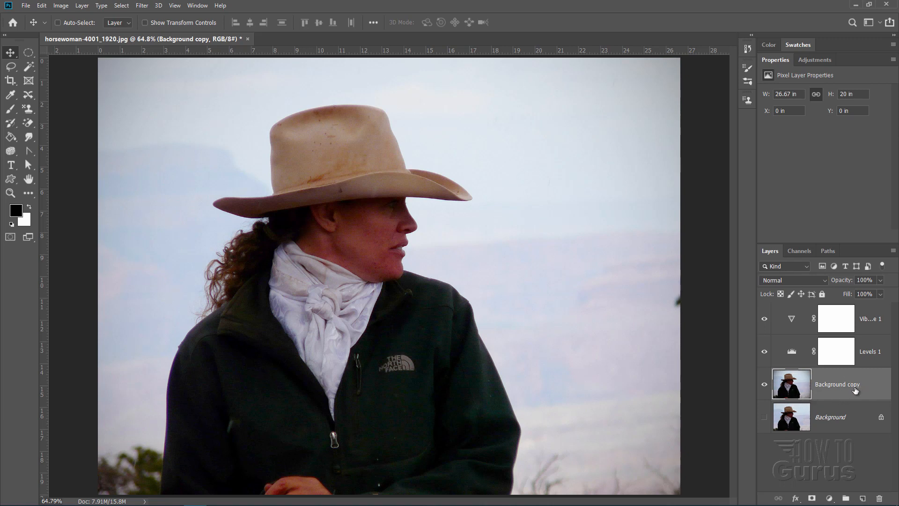
pyautogui.click(765, 418)
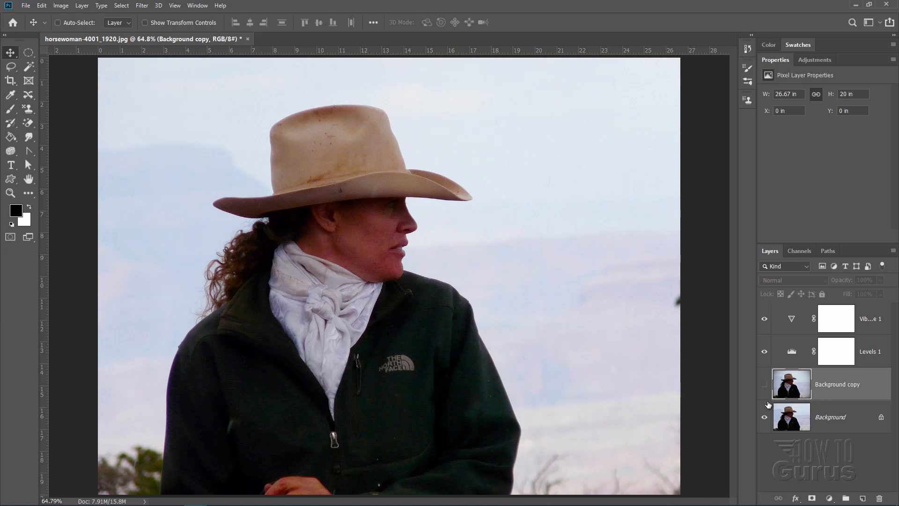
pyautogui.click(765, 388)
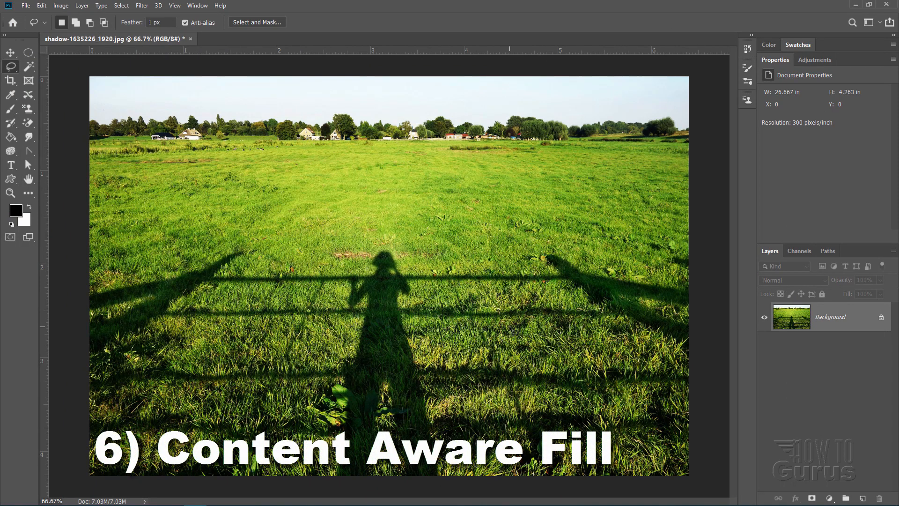
# Duplicate the Background layer of shadow-1635226_1920.jpg as "Background copy" and hide the original
pyautogui.click(10, 53)
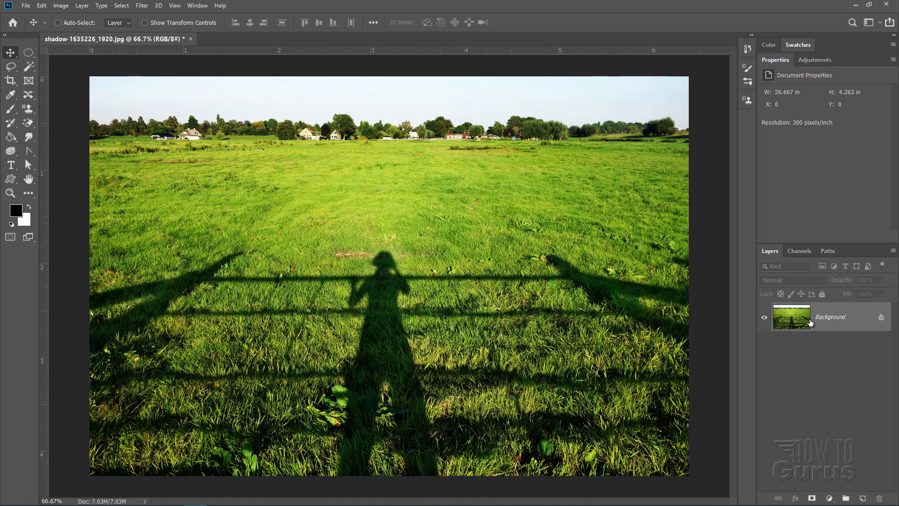
pyautogui.rightClick(826, 318)
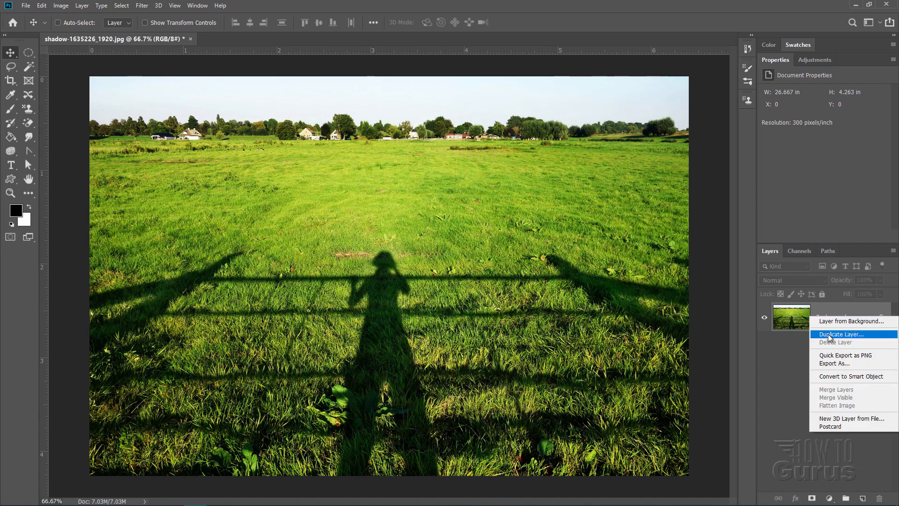
pyautogui.click(828, 333)
pyautogui.click(528, 136)
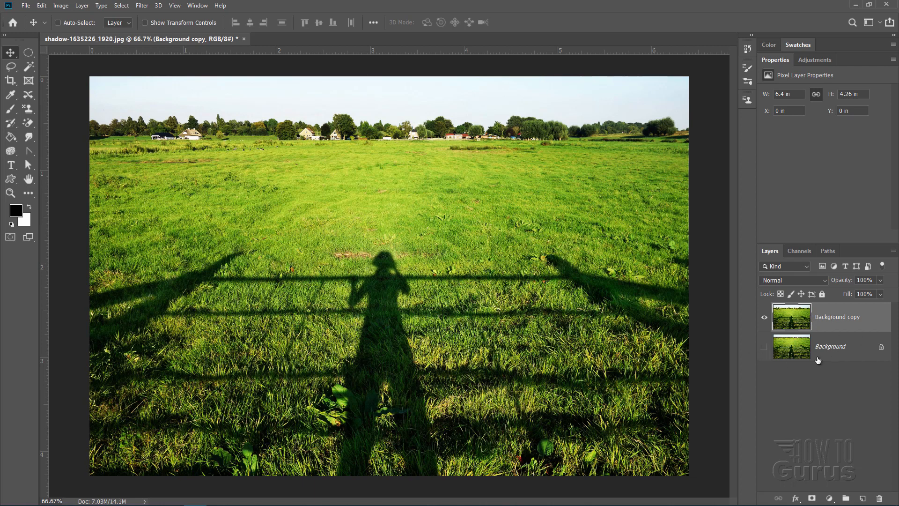
# Draw a freehand Lasso selection around the photographer's shadow, from above the head down to the image's lower edge
pyautogui.click(8, 69)
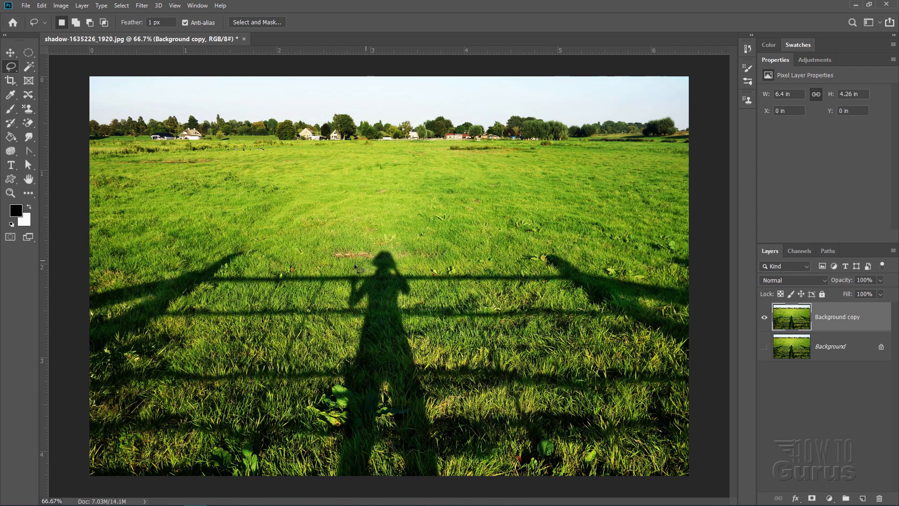
pyautogui.moveTo(355, 266)
pyautogui.mouseDown()
pyautogui.moveTo(350, 360)
pyautogui.moveTo(336, 452)
pyautogui.mouseUp()
pyautogui.moveTo(350, 490)
pyautogui.mouseDown()
pyautogui.moveTo(449, 488)
pyautogui.moveTo(448, 438)
pyautogui.moveTo(409, 308)
pyautogui.moveTo(413, 265)
pyautogui.moveTo(401, 245)
pyautogui.moveTo(378, 244)
pyautogui.moveTo(346, 272)
pyautogui.mouseUp()
# Replace the selected shadow using Content-Aware Fill output to a new layer, and deselect
pyautogui.click(42, 5)
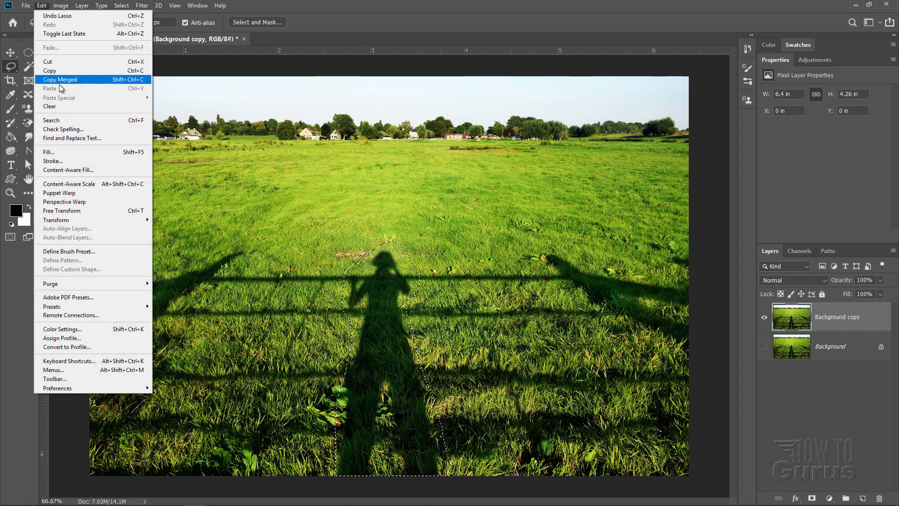
pyautogui.click(74, 171)
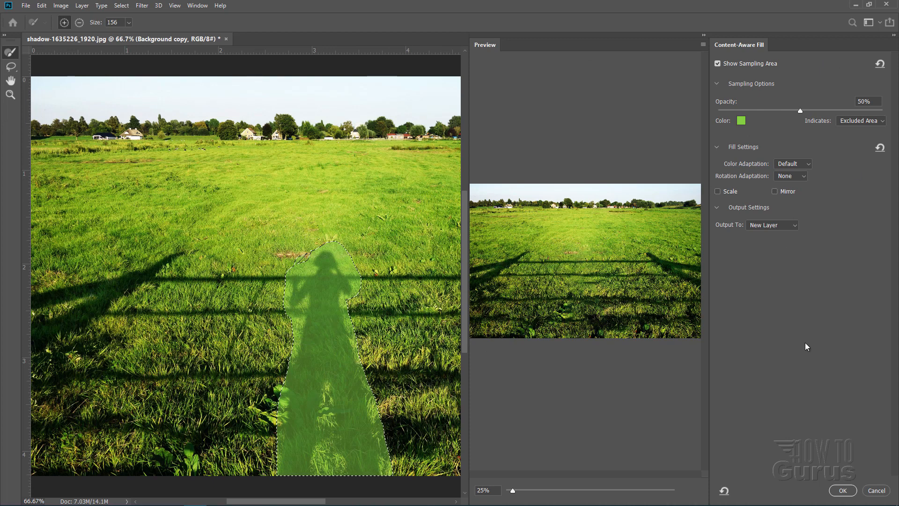
pyautogui.click(849, 492)
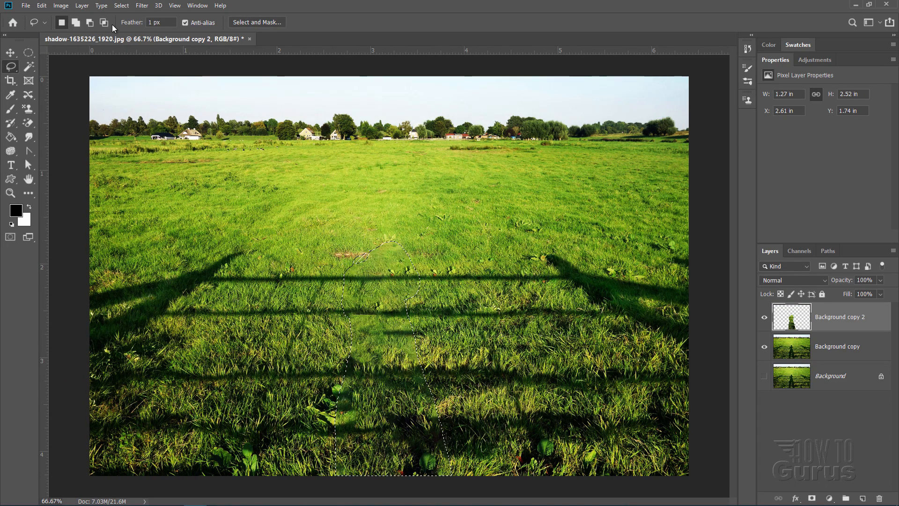
pyautogui.click(122, 5)
pyautogui.click(136, 24)
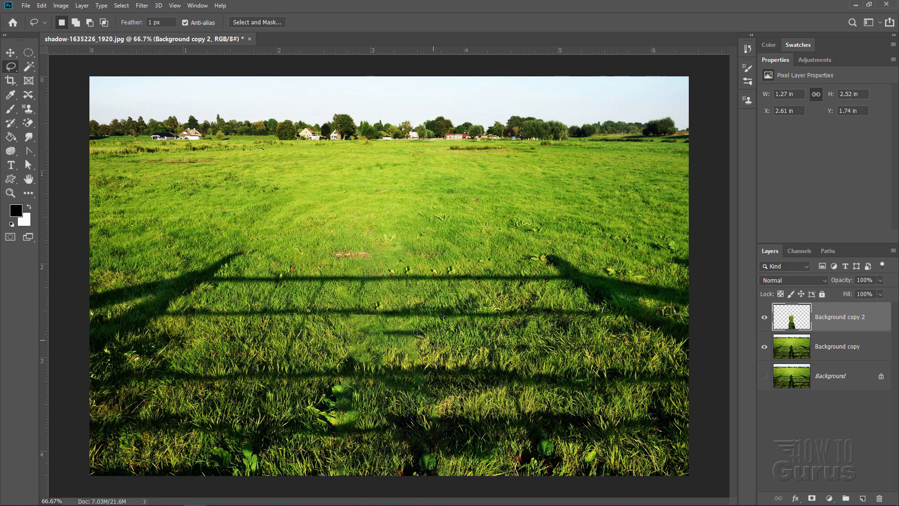
# Inspect the filled grass at 200% by hiding and showing the Background copy 2 layer twice
pyautogui.click(10, 192)
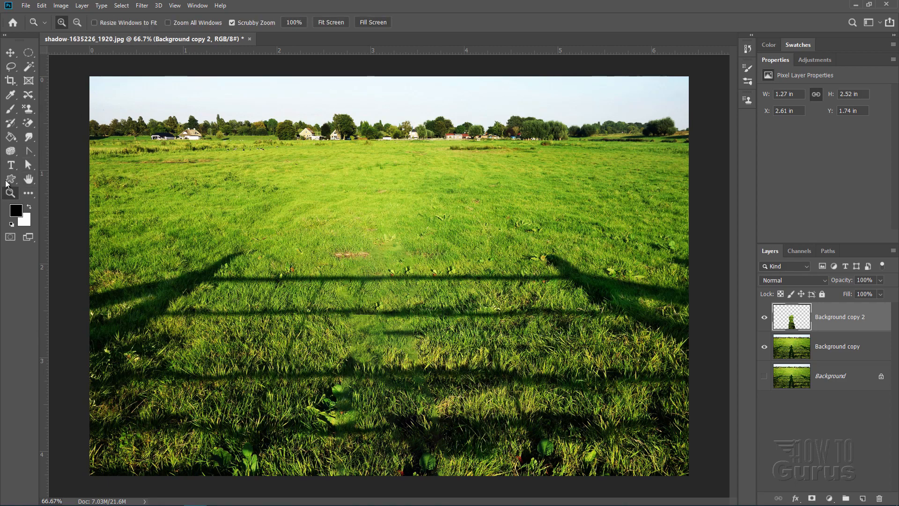
pyautogui.click(408, 345)
pyautogui.click(415, 331)
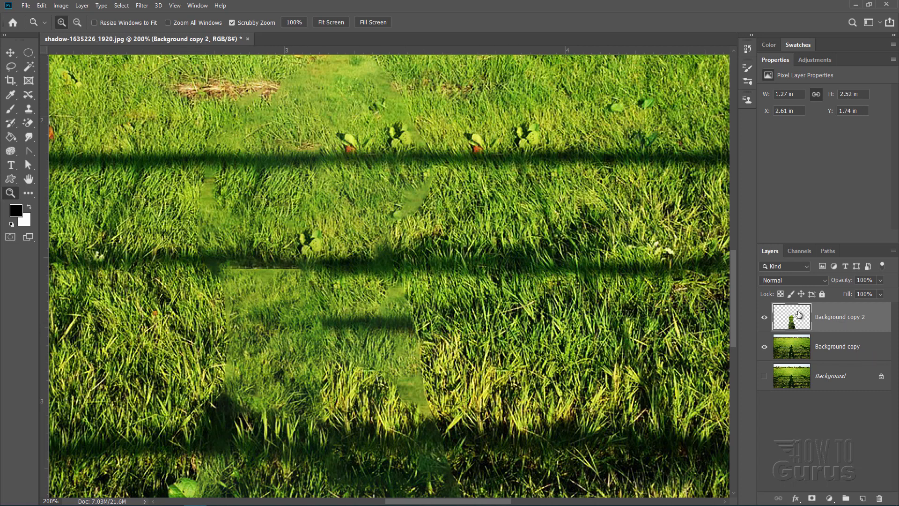
pyautogui.click(764, 321)
pyautogui.click(764, 321)
pyautogui.click(764, 320)
pyautogui.click(764, 321)
# Clone grass from Background copy with the Clone Stamp onto Background copy 2, covering the short stray shadow and part of the patch's edge
pyautogui.click(786, 348)
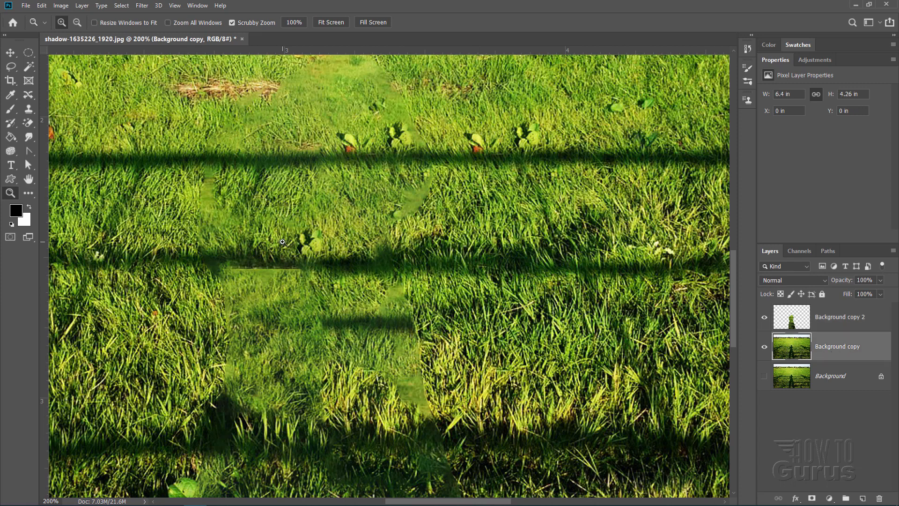
pyautogui.click(29, 113)
pyautogui.click(69, 114)
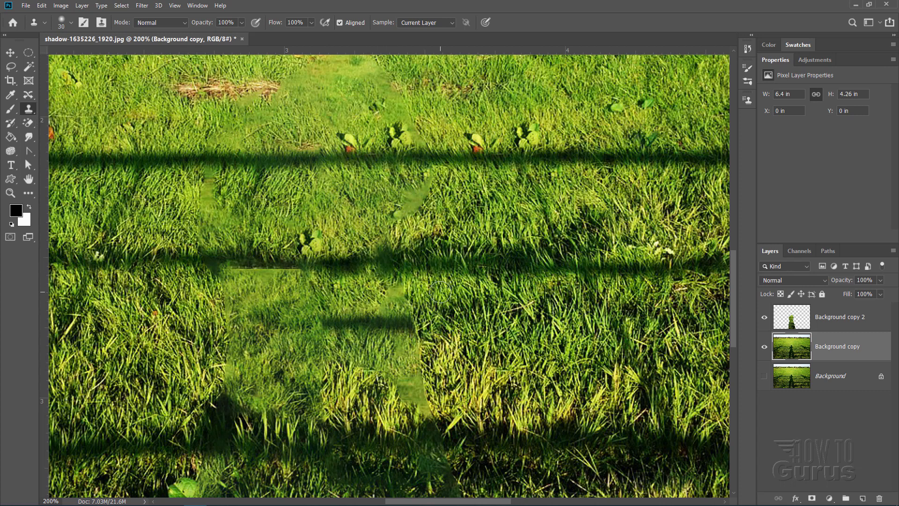
pyautogui.press('alt')
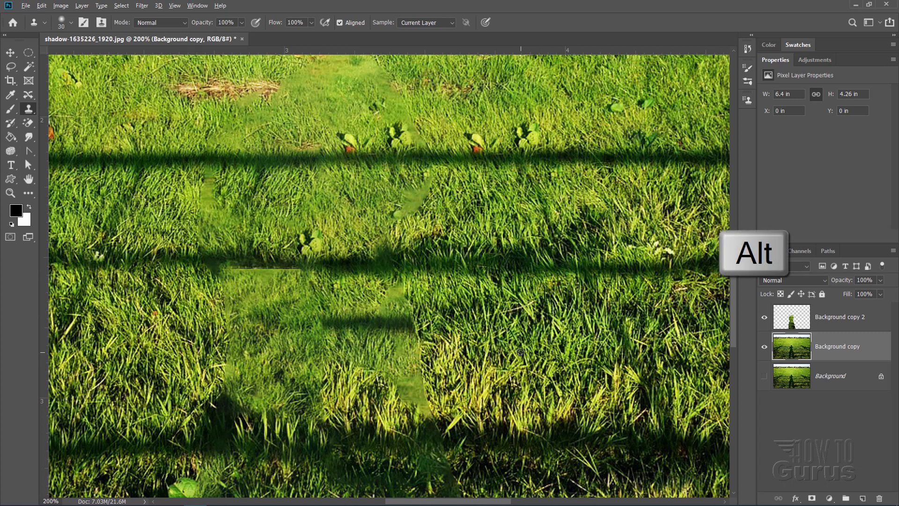
pyautogui.keyDown('alt'); pyautogui.click(521, 352); pyautogui.keyUp('alt')
pyautogui.click(836, 325)
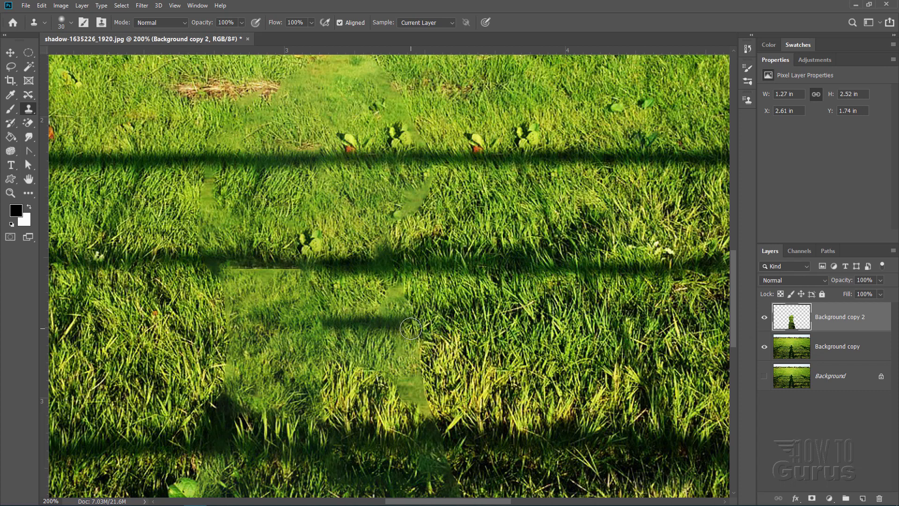
pyautogui.moveTo(343, 324)
pyautogui.mouseDown()
pyautogui.moveTo(396, 317)
pyautogui.moveTo(424, 371)
pyautogui.moveTo(457, 373)
pyautogui.mouseUp()
pyautogui.keyDown('alt'); pyautogui.click(539, 345); pyautogui.keyUp('alt')
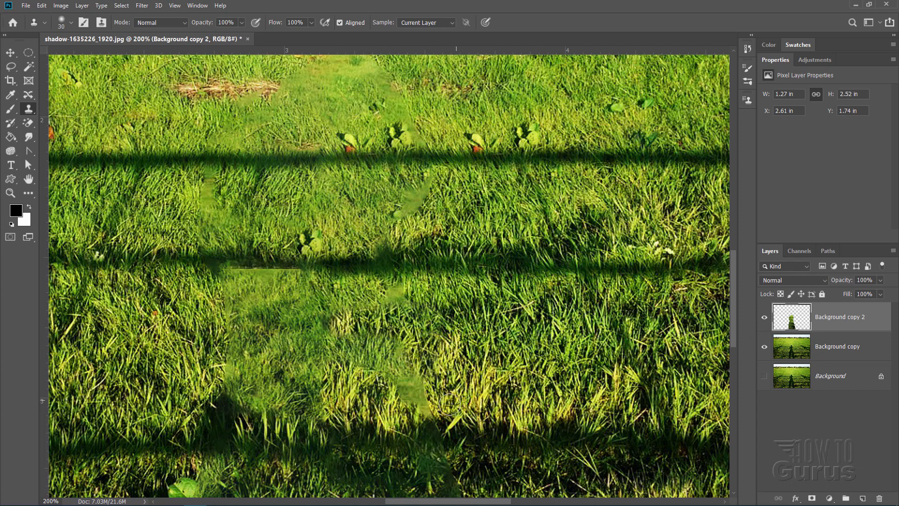
pyautogui.moveTo(441, 407)
pyautogui.mouseDown()
pyautogui.moveTo(402, 382)
pyautogui.moveTo(423, 385)
pyautogui.mouseUp()
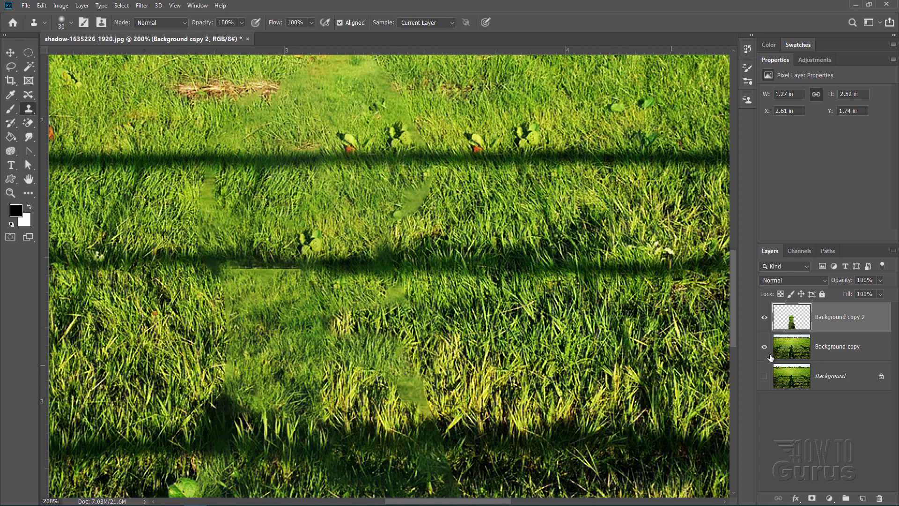
# Clone from Background copy onto Background copy 2 to cover the remaining blurry spot and the hard line under the middle rail shadow
pyautogui.click(824, 347)
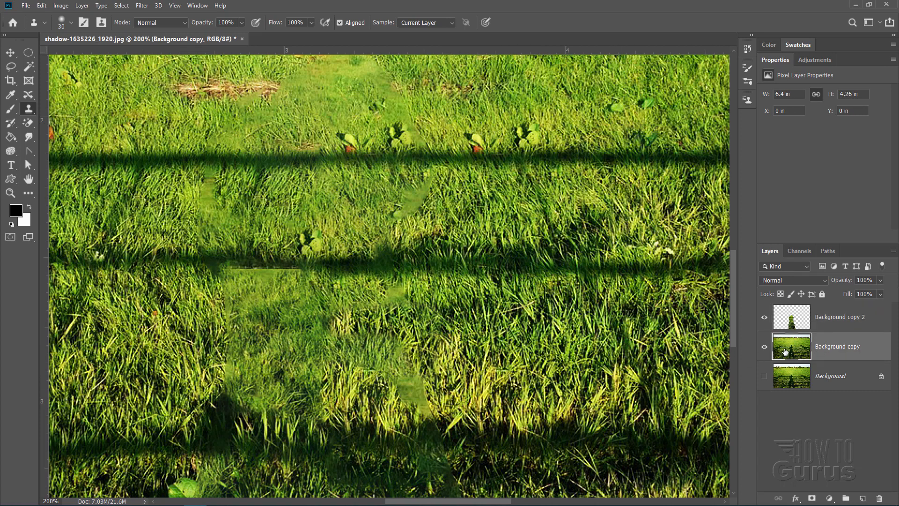
pyautogui.click(826, 326)
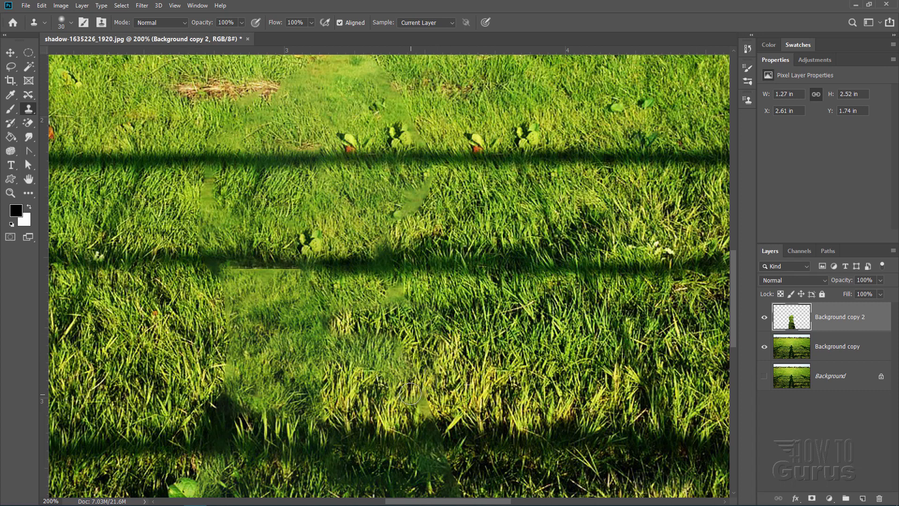
pyautogui.click(839, 346)
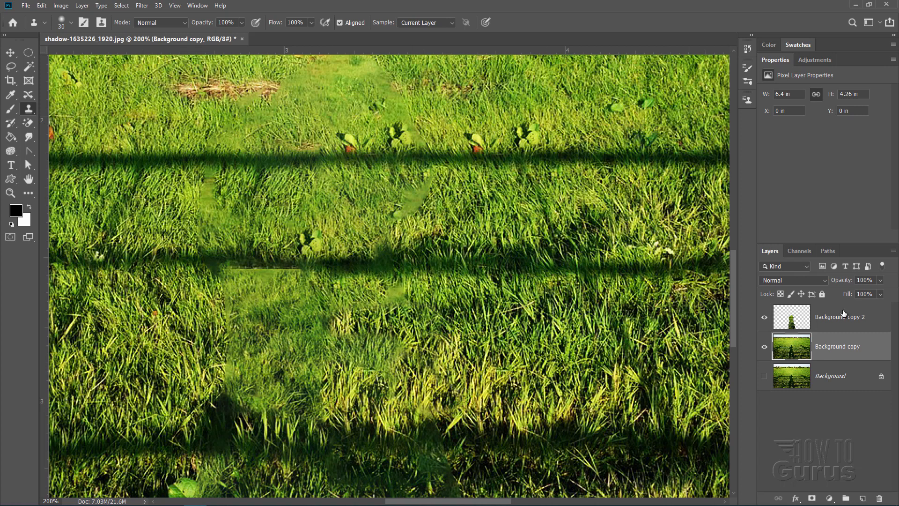
pyautogui.click(837, 317)
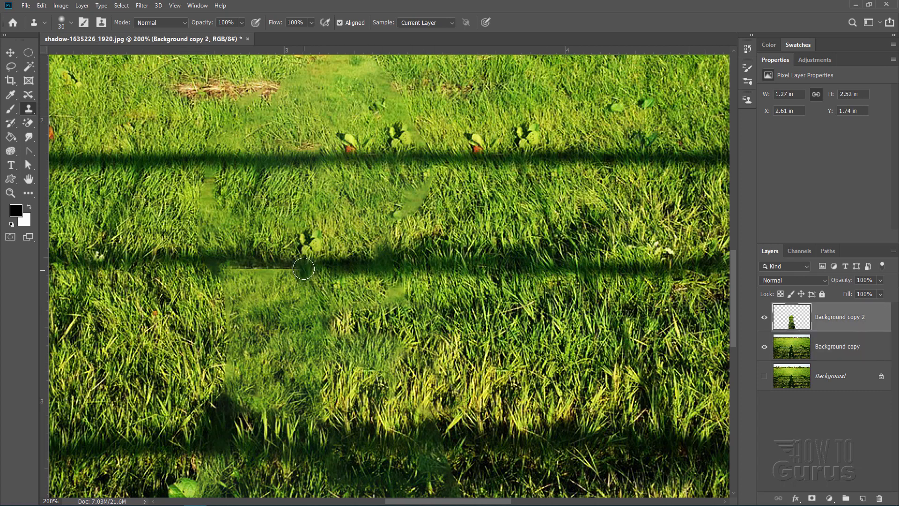
pyautogui.moveTo(303, 267); pyautogui.dragTo(223, 265)
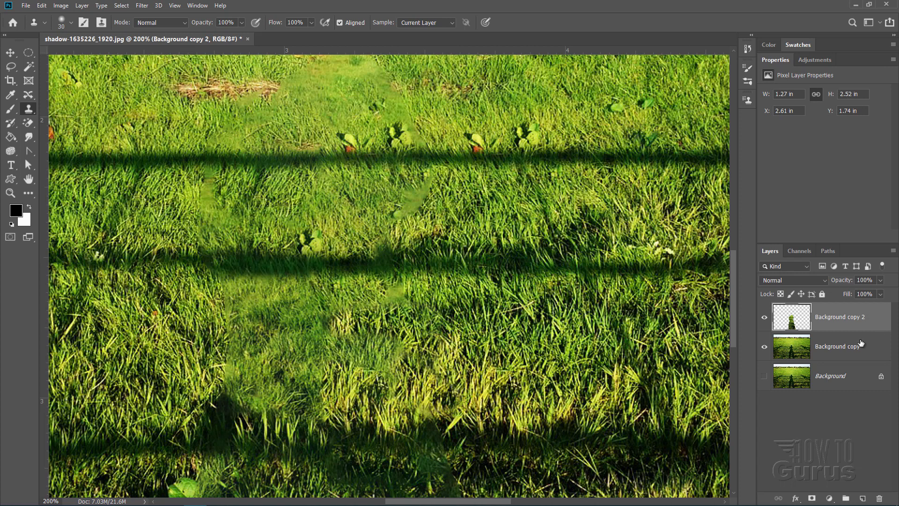
# Clone grass from Background copy over the fill's blemished edge between the two upper rail shadows, and view the whole photo
pyautogui.click(838, 345)
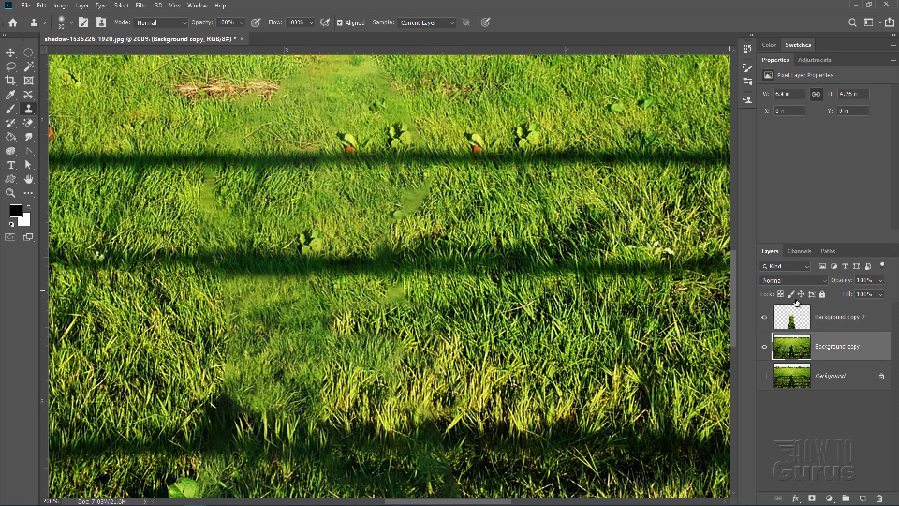
pyautogui.click(843, 315)
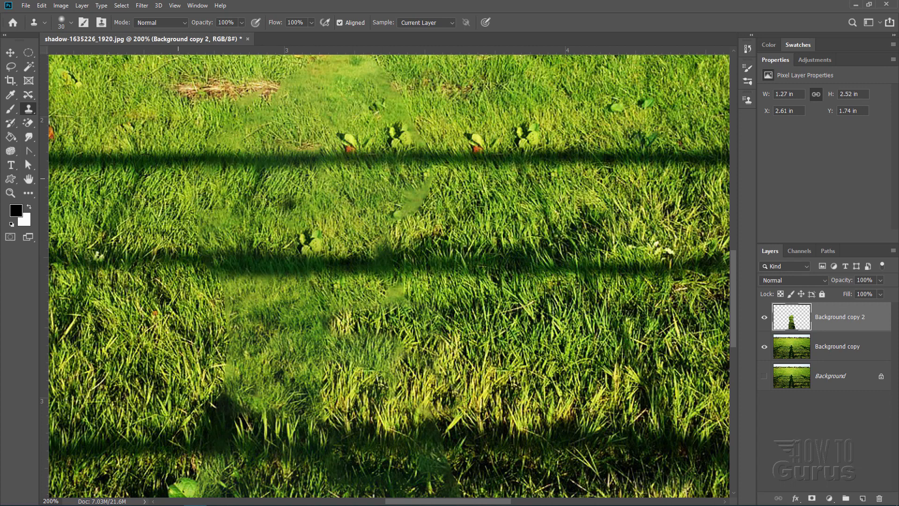
pyautogui.click(10, 192)
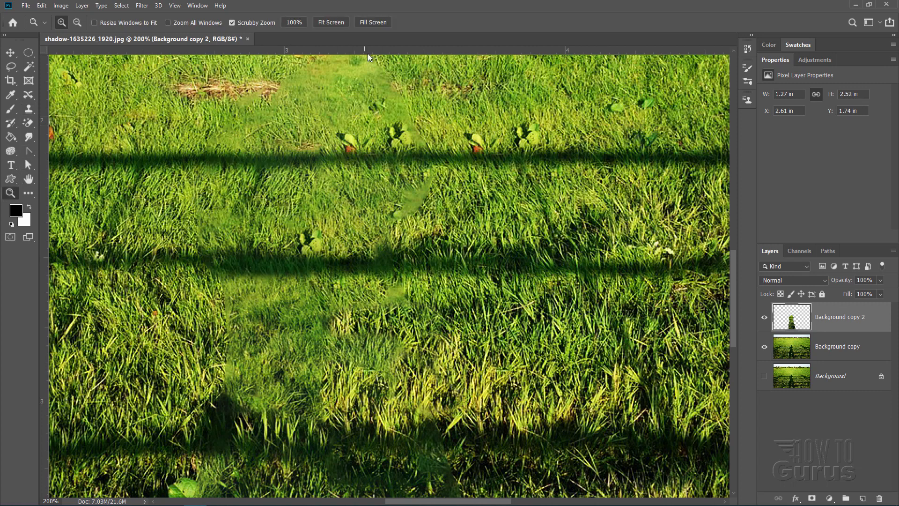
pyautogui.click(335, 25)
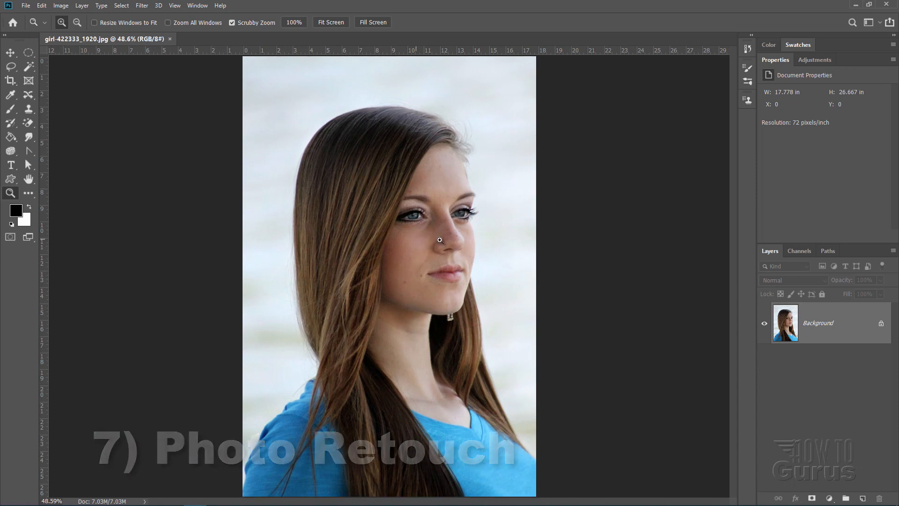
# Examine the portrait's forehead, eyes, nose, cheek and chin close up for skin blemishes
pyautogui.moveTo(438, 236); pyautogui.dragTo(475, 243)
pyautogui.click(476, 244)
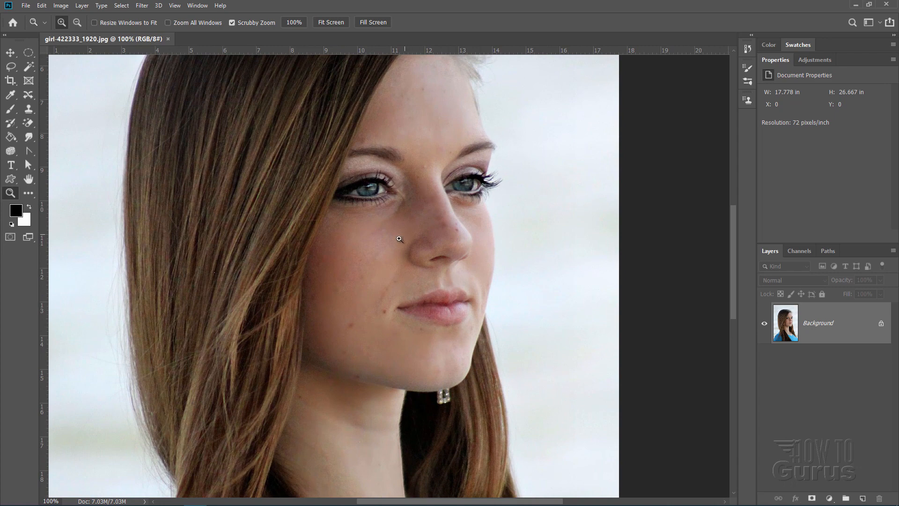
pyautogui.click(396, 187)
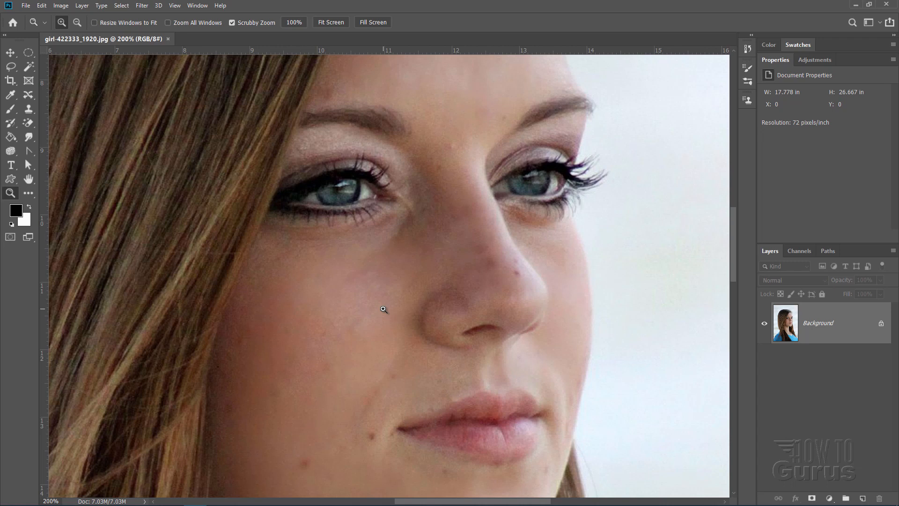
pyautogui.moveTo(385, 349); pyautogui.dragTo(377, 221)
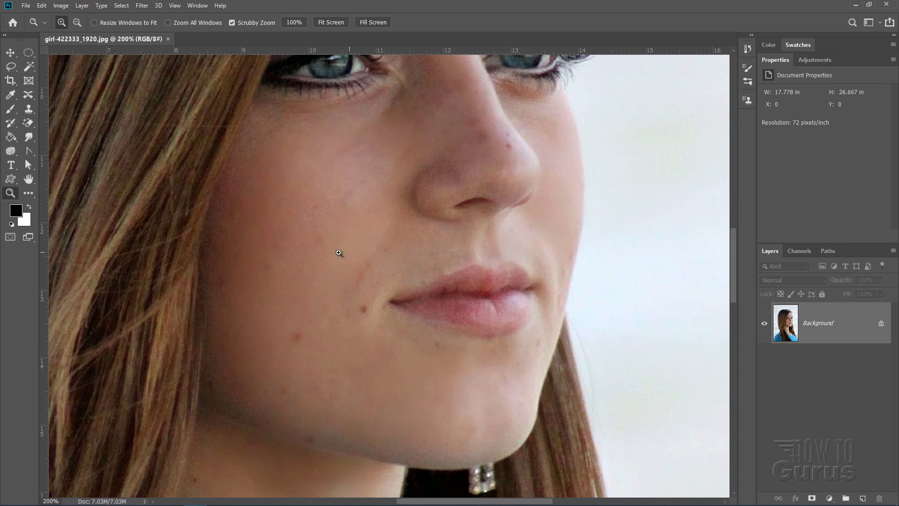
pyautogui.moveTo(359, 181); pyautogui.dragTo(347, 287)
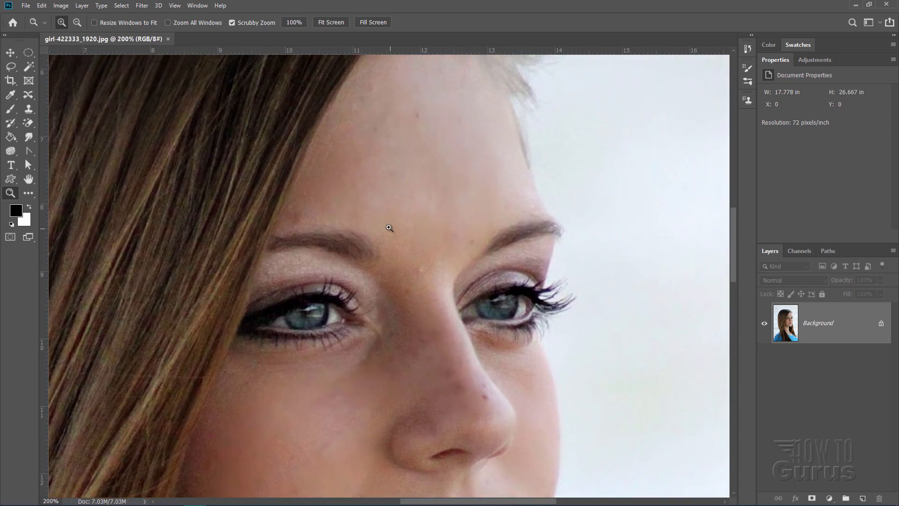
pyautogui.moveTo(392, 219); pyautogui.dragTo(401, 213)
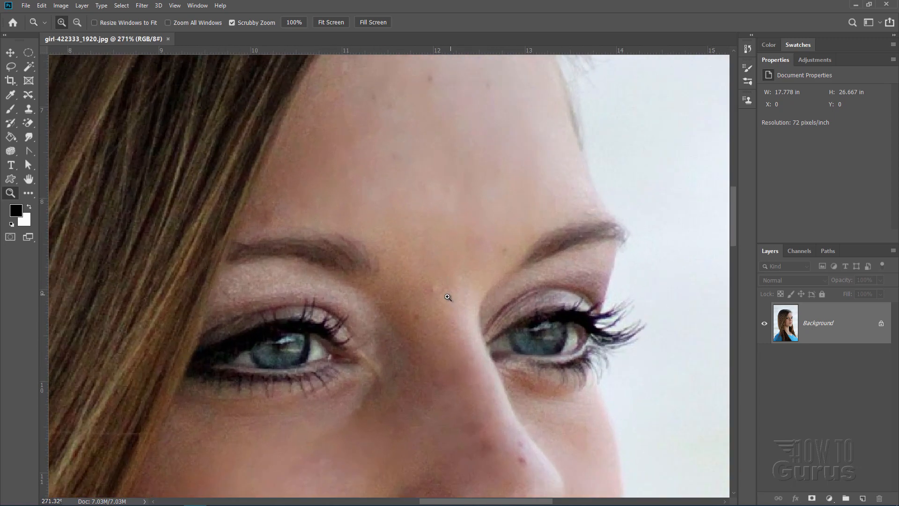
pyautogui.moveTo(447, 297); pyautogui.dragTo(428, 196)
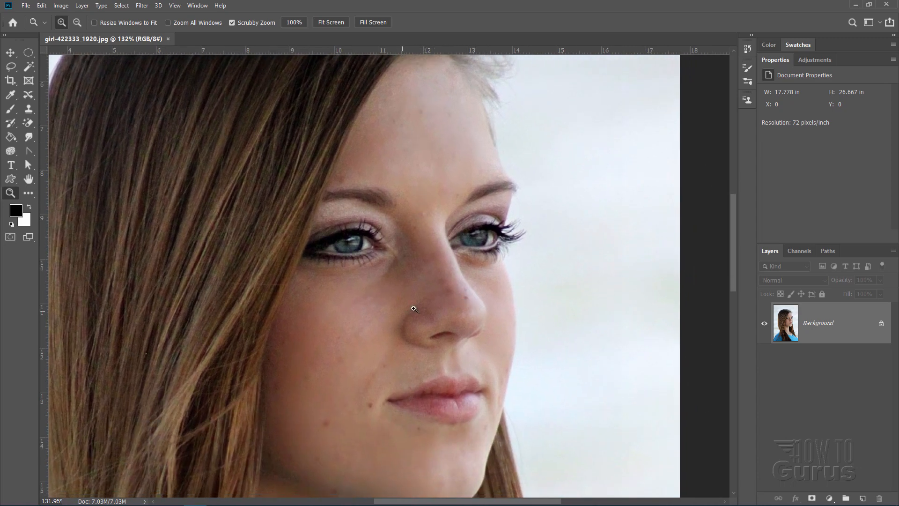
pyautogui.moveTo(369, 337); pyautogui.dragTo(402, 330)
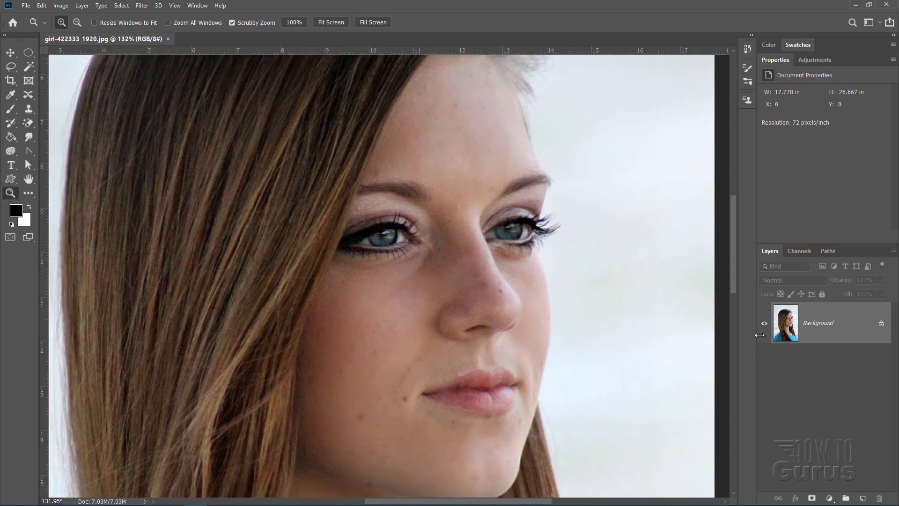
# Duplicate the portrait's Background layer and hide the original
pyautogui.rightClick(824, 326)
pyautogui.click(836, 343)
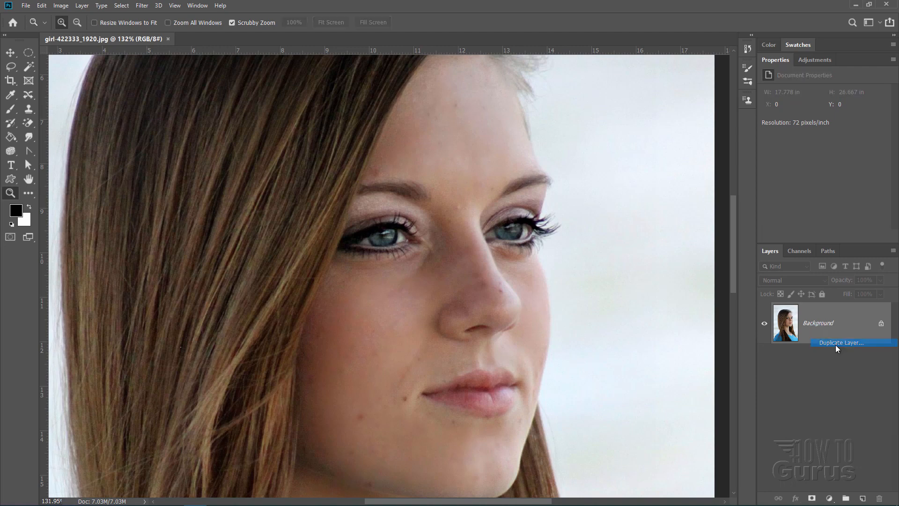
pyautogui.click(527, 136)
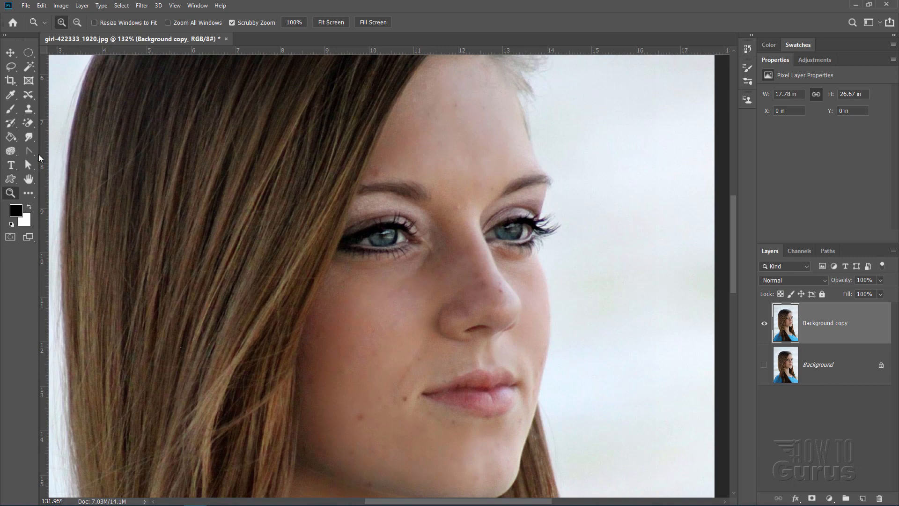
# Remove the spots on the forehead and around the eyebrows with a size 19 Content-Aware Spot Healing Brush
pyautogui.click(28, 93)
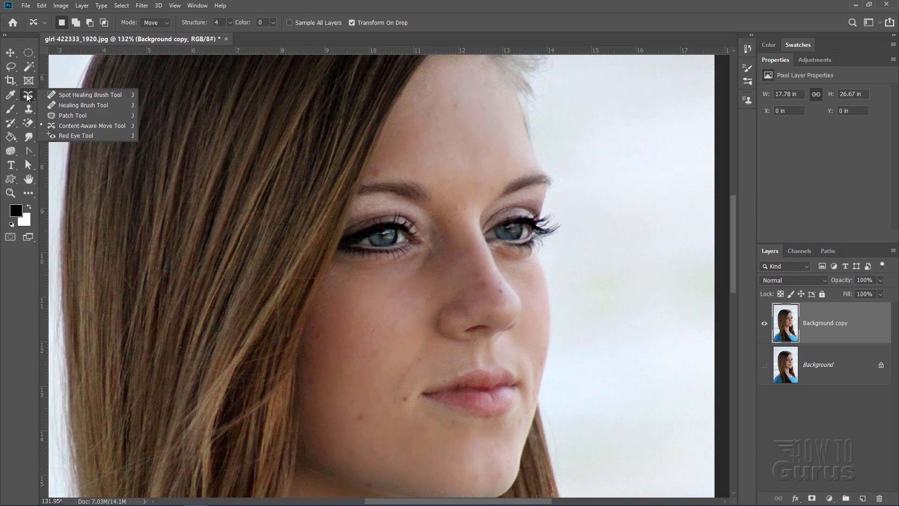
pyautogui.click(82, 95)
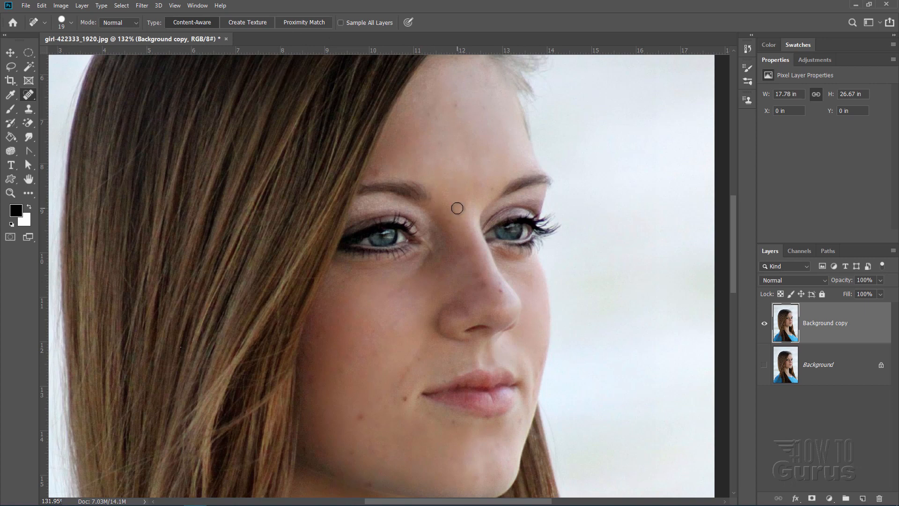
pyautogui.click(439, 145)
pyautogui.click(456, 107)
pyautogui.click(494, 186)
pyautogui.click(377, 172)
pyautogui.click(426, 90)
pyautogui.click(413, 99)
pyautogui.click(438, 115)
pyautogui.click(426, 93)
# Heal the dark spots and blotches on the tip, side and bridge of the nose
pyautogui.click(501, 290)
pyautogui.click(484, 285)
pyautogui.click(478, 275)
pyautogui.click(463, 263)
pyautogui.click(445, 274)
pyautogui.click(491, 284)
# Heal the moles and small marks on the cheeks, beside the mouth, below the lips and along the jaw
pyautogui.click(373, 332)
pyautogui.click(401, 327)
pyautogui.click(403, 399)
pyautogui.click(352, 452)
pyautogui.click(449, 422)
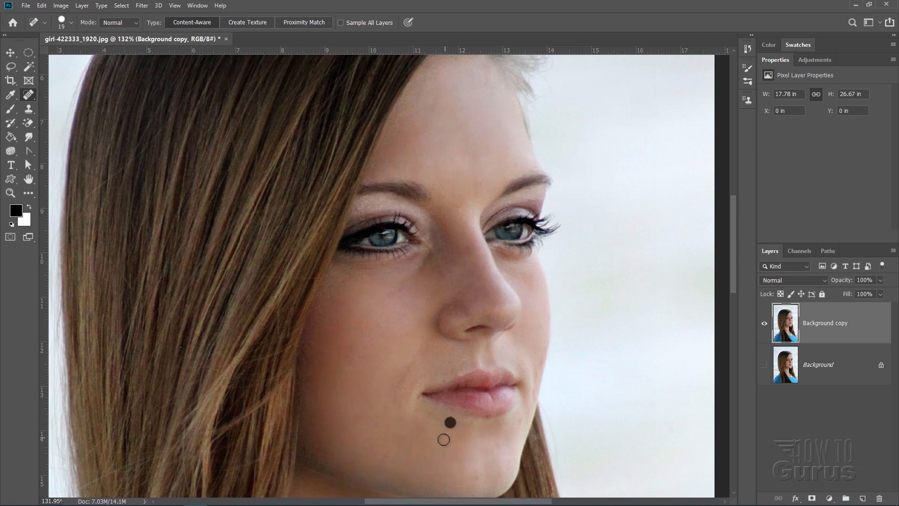
pyautogui.click(429, 414)
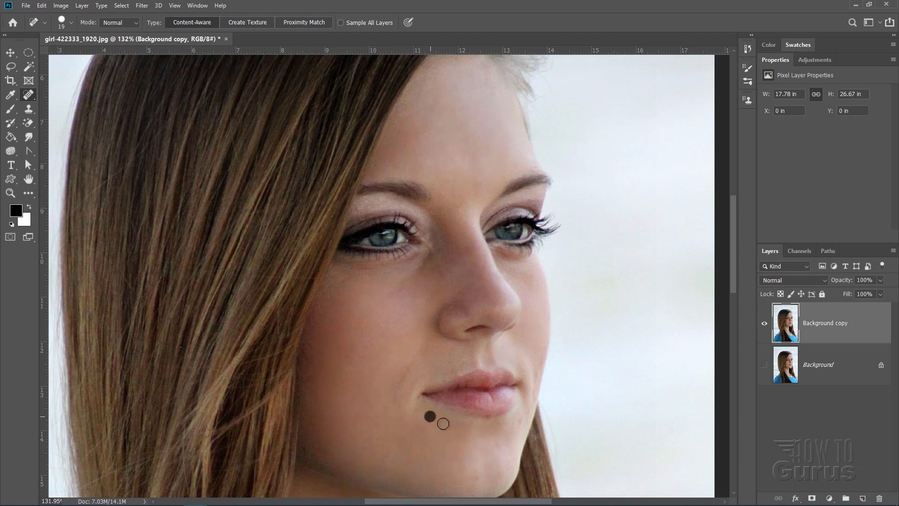
pyautogui.click(521, 422)
pyautogui.click(539, 358)
# Heal the remaining marks along the nose bridge, near the corner of the mouth and on the upper forehead
pyautogui.click(441, 275)
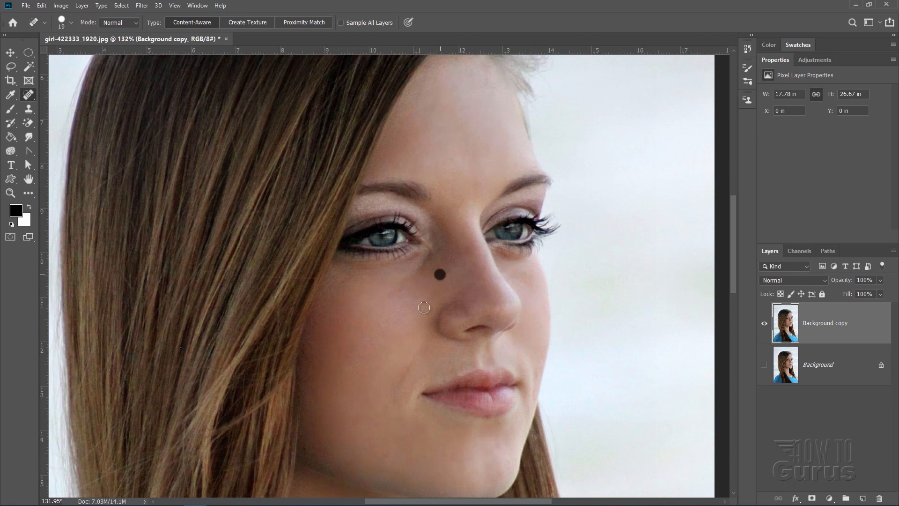
pyautogui.click(458, 257)
pyautogui.click(476, 263)
pyautogui.click(439, 263)
pyautogui.click(441, 252)
pyautogui.click(416, 401)
pyautogui.click(487, 81)
# Compare the retouched skin with the original by hiding and showing the Background copy layer twice
pyautogui.click(766, 324)
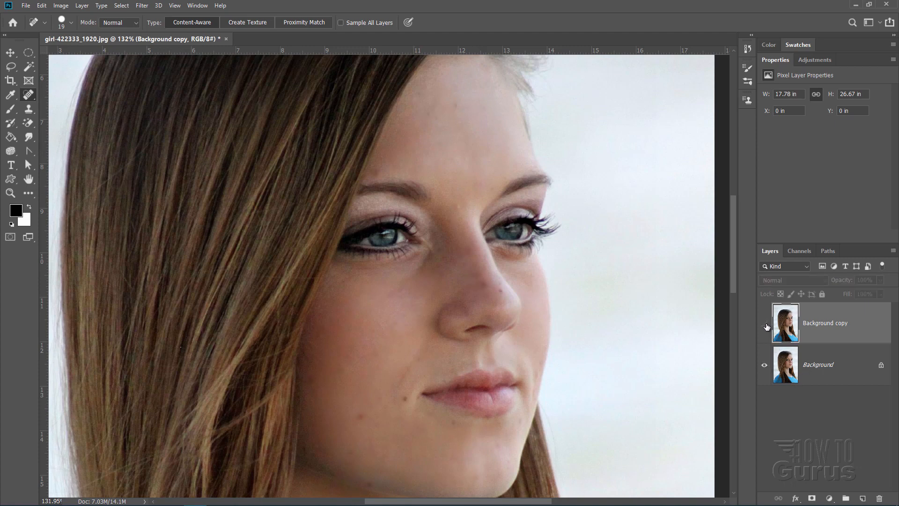
pyautogui.click(765, 324)
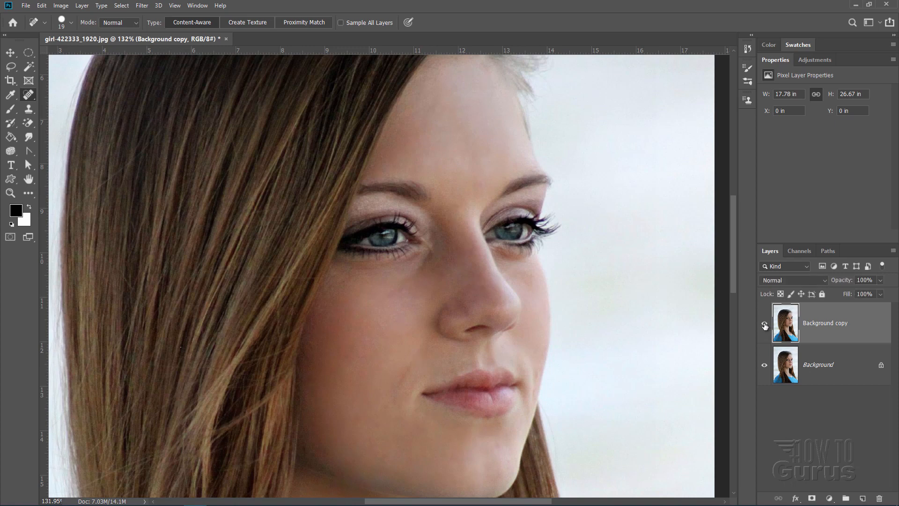
pyautogui.click(765, 325)
pyautogui.click(765, 325)
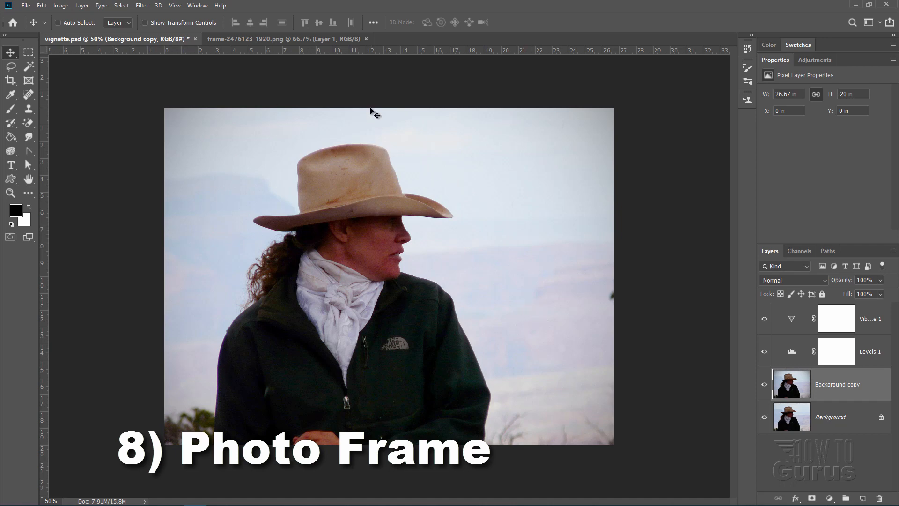
# Select the rope-patterned gold frame in frame-2476123_1920.png with a rectangular marquee and copy it
pyautogui.click(309, 40)
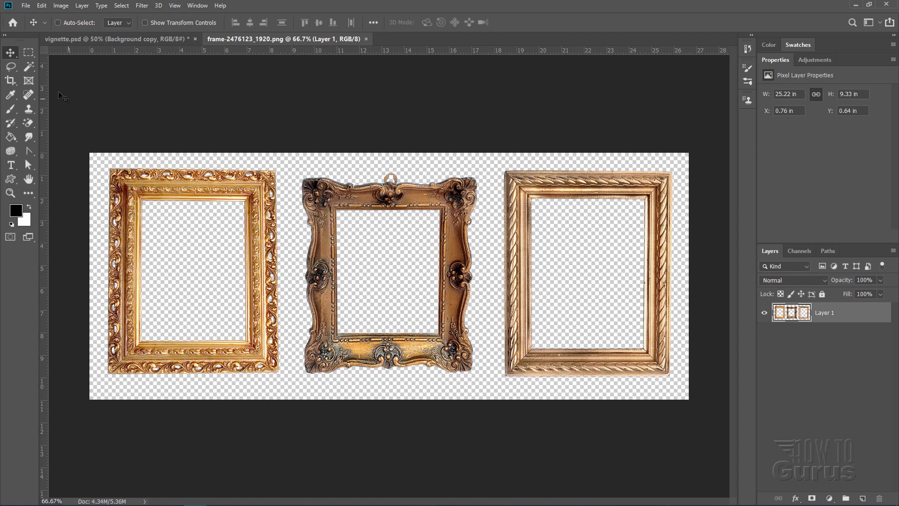
pyautogui.click(29, 53)
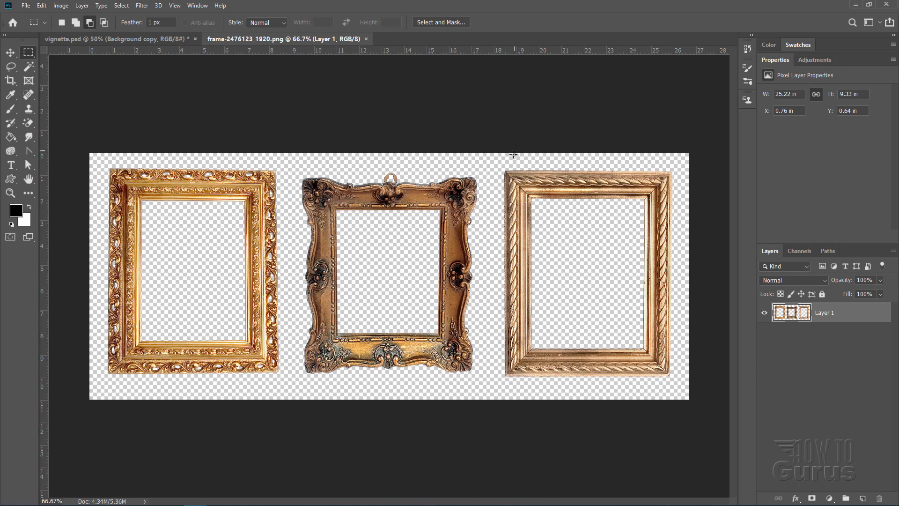
pyautogui.moveTo(498, 166); pyautogui.dragTo(678, 382)
pyautogui.click(42, 6)
pyautogui.click(51, 71)
# Paste the copied gold frame into vignette.psd above the Background copy layer
pyautogui.click(165, 44)
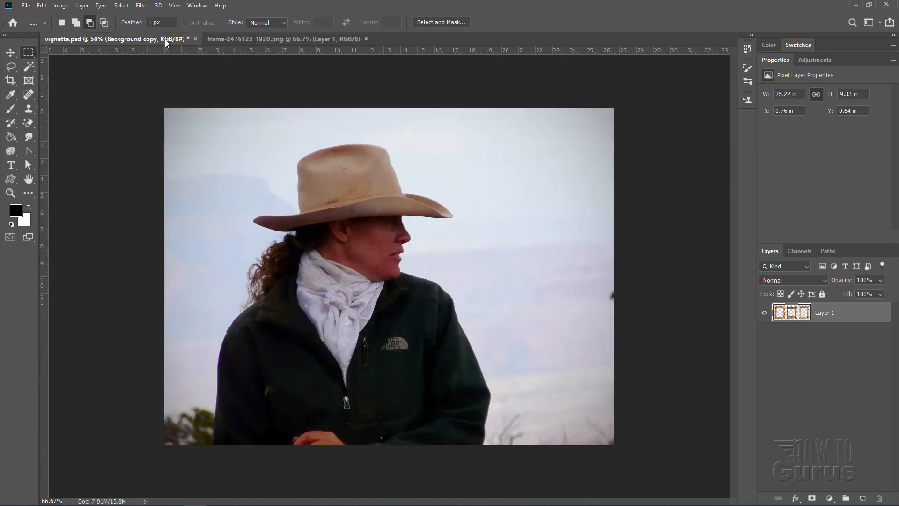
pyautogui.click(41, 5)
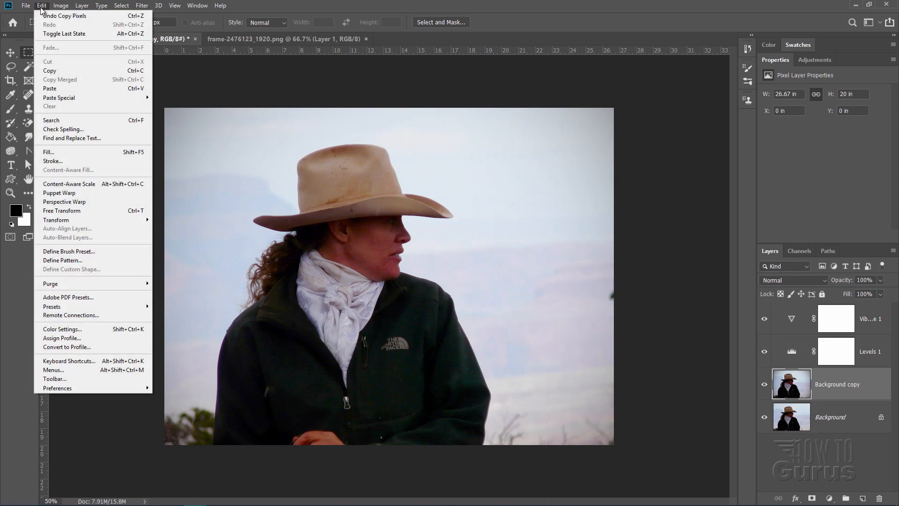
pyautogui.click(50, 89)
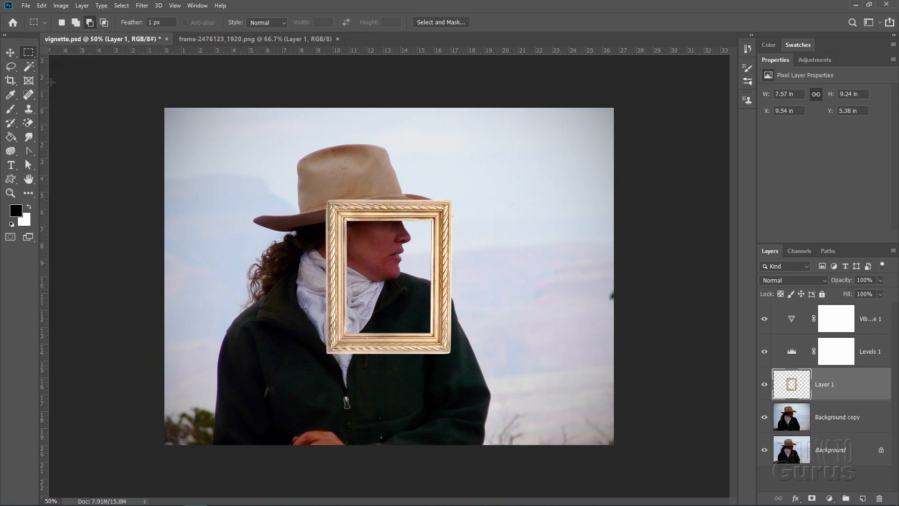
# Rotate the pasted frame 90° and move it into the photo's upper-left corner
pyautogui.click(10, 53)
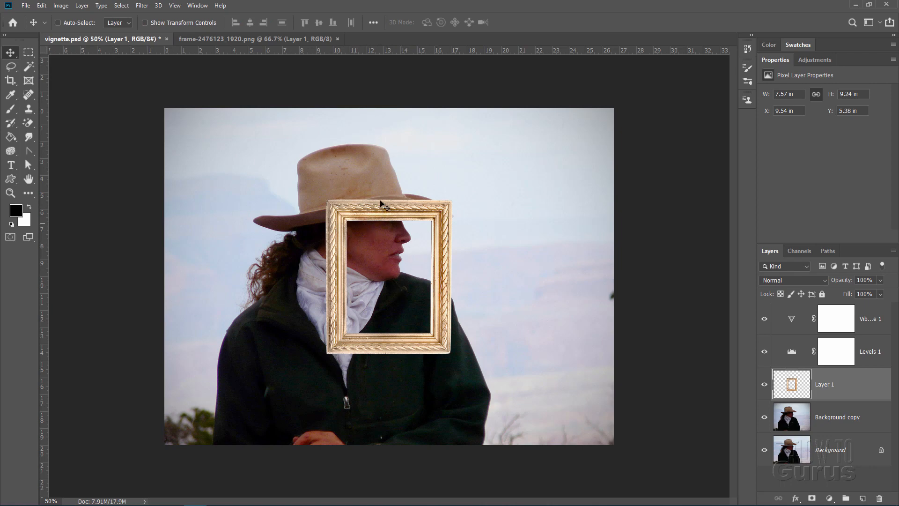
pyautogui.click(41, 6)
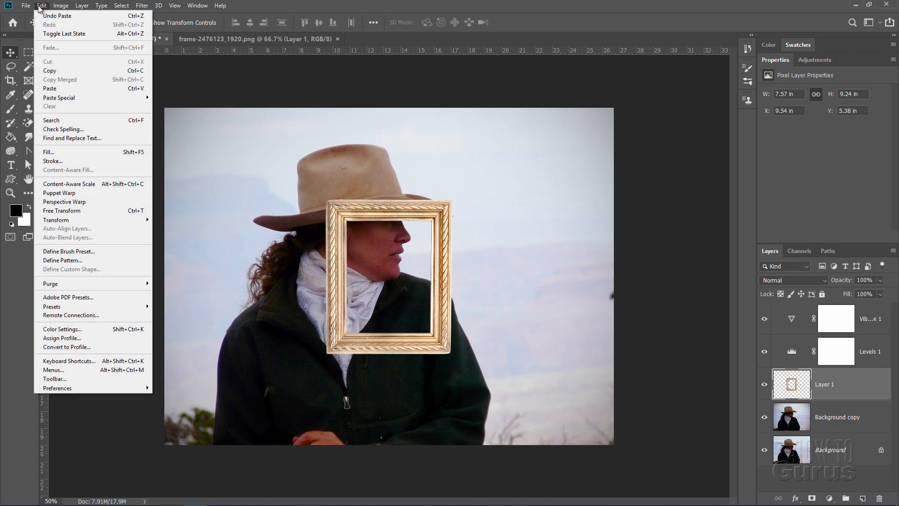
pyautogui.moveTo(90, 221)
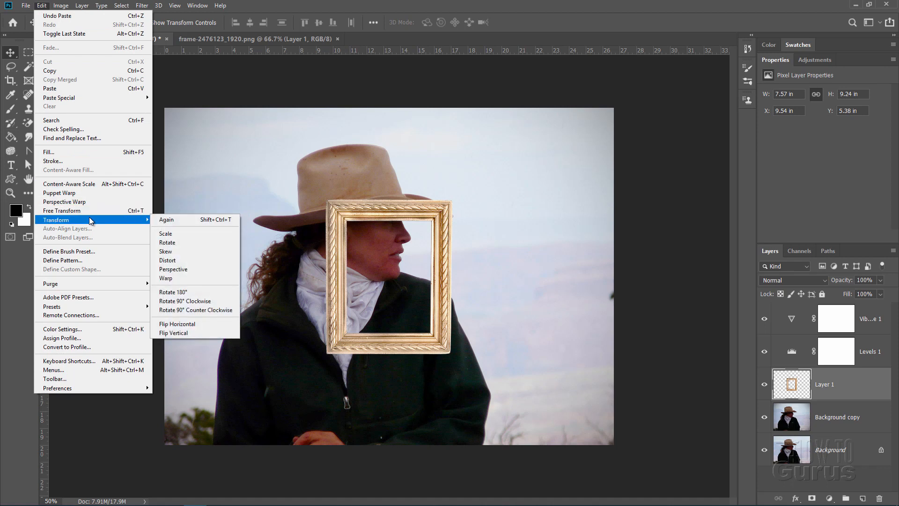
pyautogui.click(167, 242)
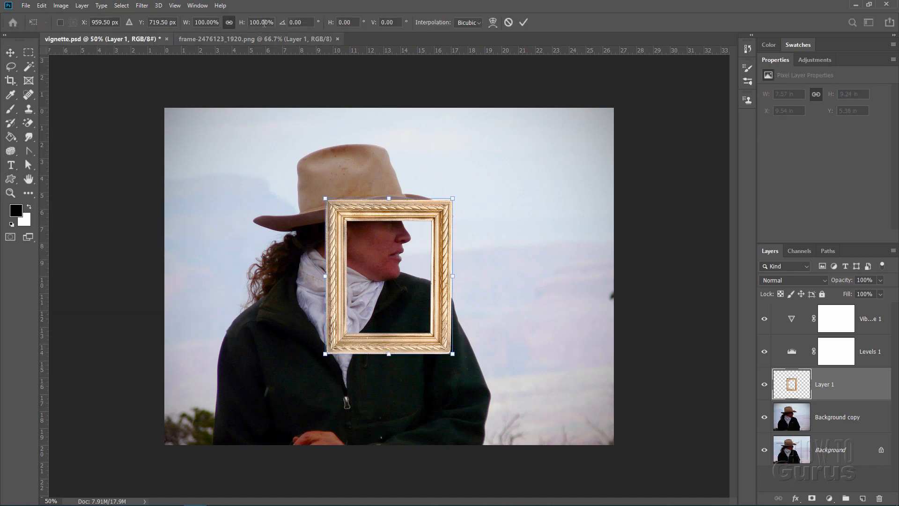
pyautogui.click(310, 21)
pyautogui.write('90')
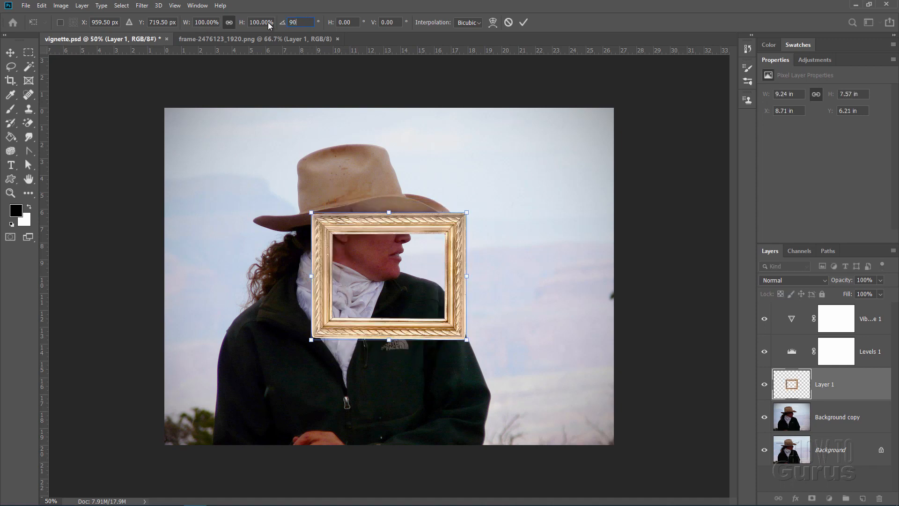
pyautogui.click(523, 23)
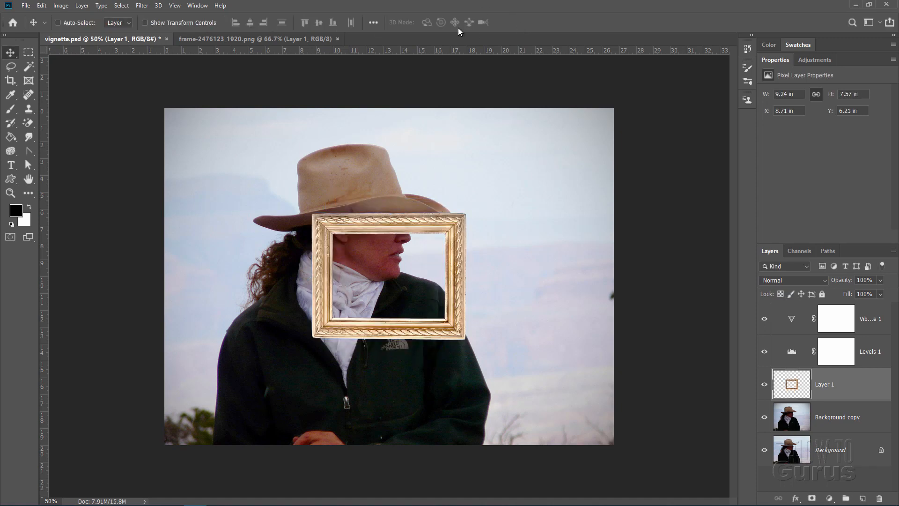
pyautogui.moveTo(339, 223); pyautogui.dragTo(205, 120)
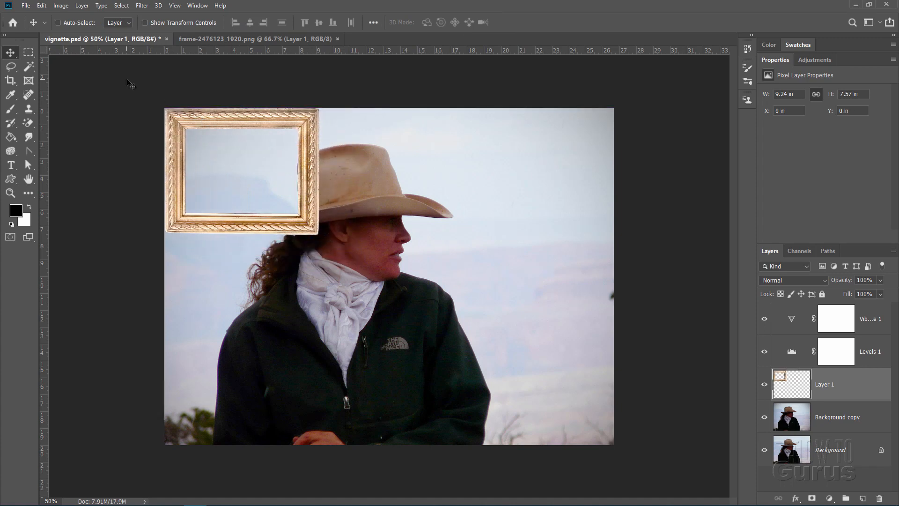
# Scale the frame proportionally to about 267% and stretch only its width to about 291% so it surrounds the whole photo
pyautogui.hotkey('ctrl', 't')
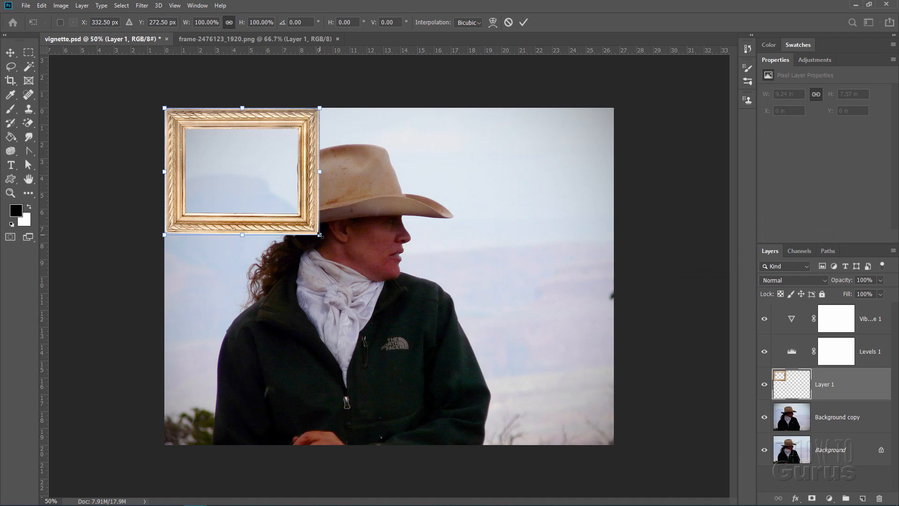
pyautogui.moveTo(320, 234); pyautogui.dragTo(467, 367)
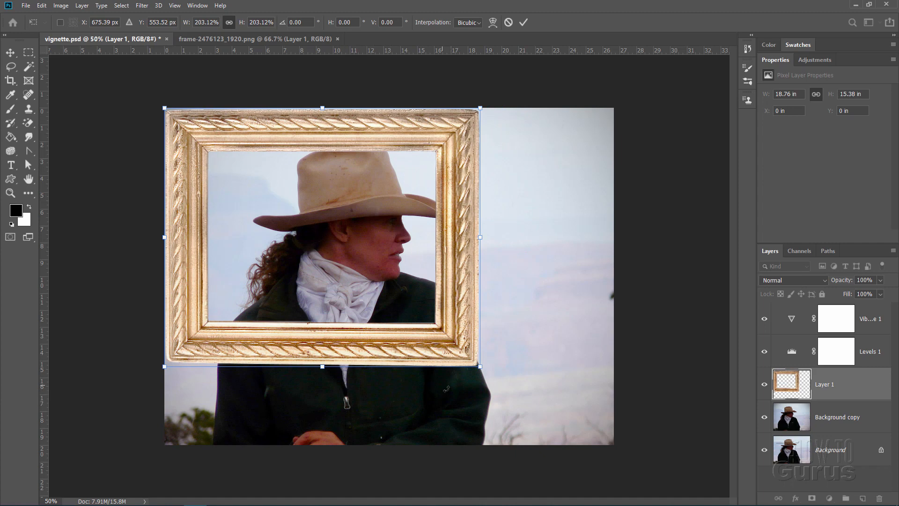
pyautogui.moveTo(479, 366); pyautogui.dragTo(590, 435)
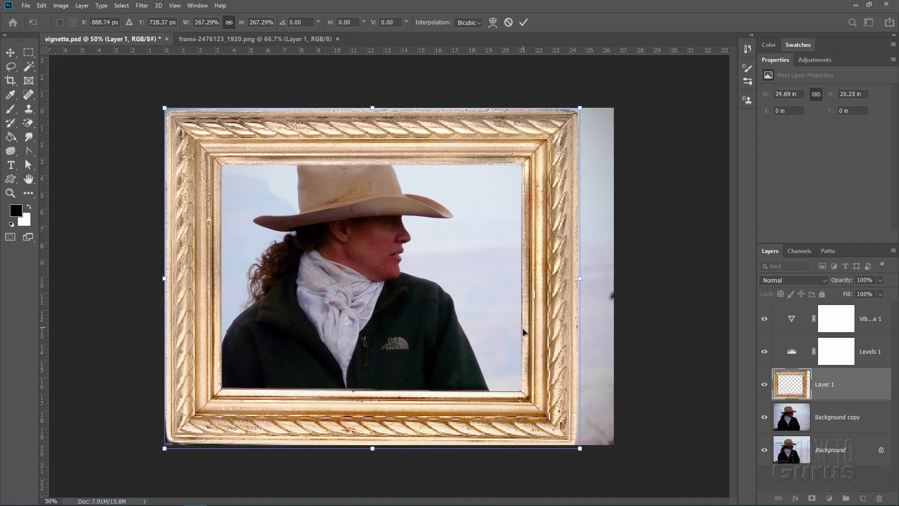
pyautogui.press('shift')
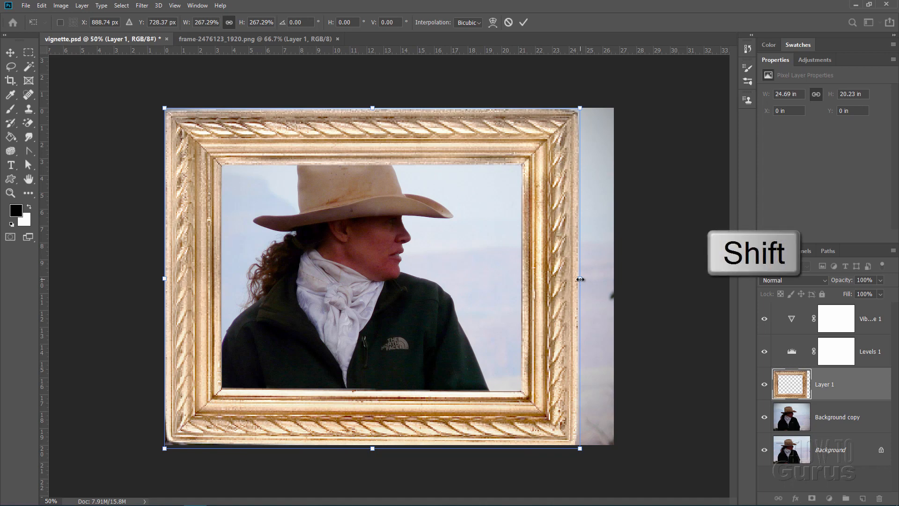
pyautogui.moveTo(580, 279); pyautogui.dragTo(617, 276)
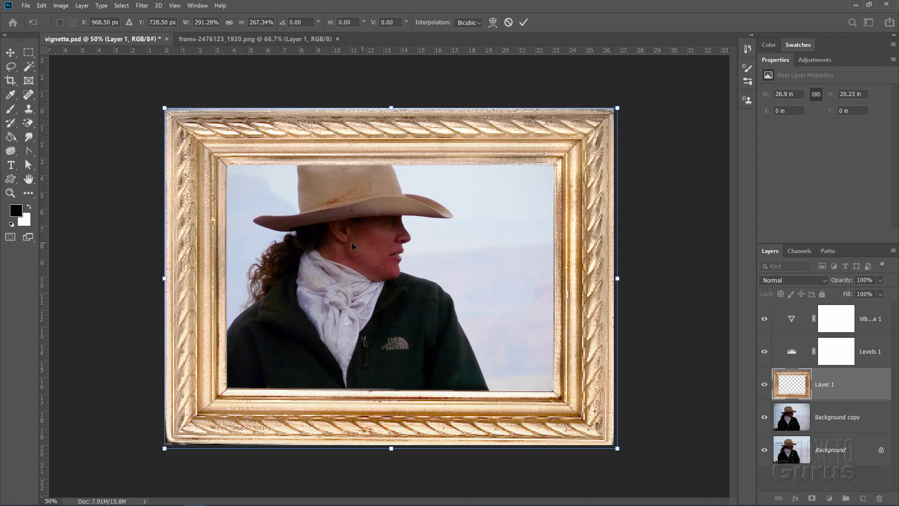
pyautogui.click(524, 22)
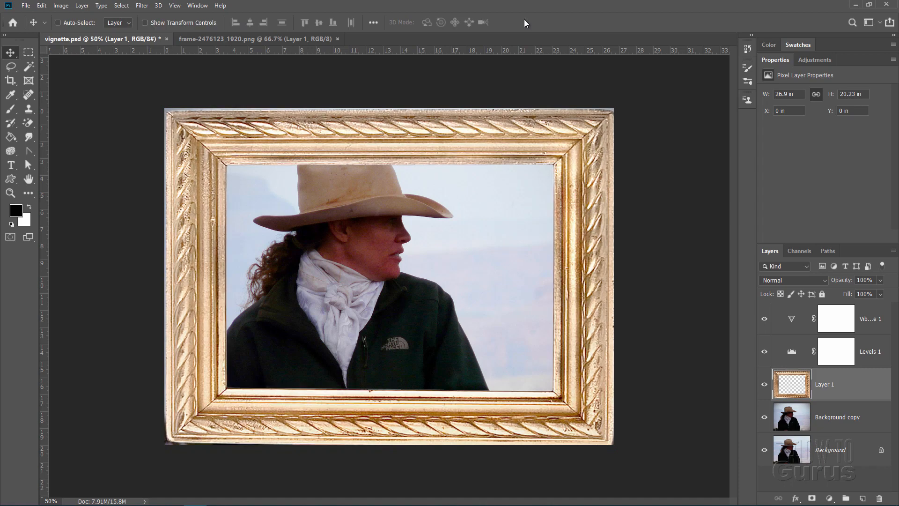
# Move the Background copy photo down and to the right so the whole hat sits inside the frame opening
pyautogui.click(833, 417)
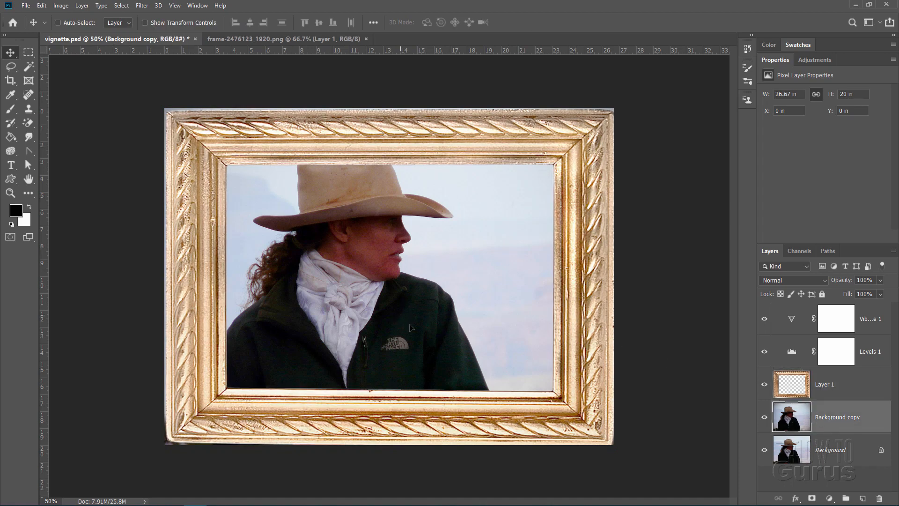
pyautogui.moveTo(410, 328)
pyautogui.mouseDown()
pyautogui.moveTo(424, 344)
pyautogui.moveTo(415, 343)
pyautogui.mouseUp()
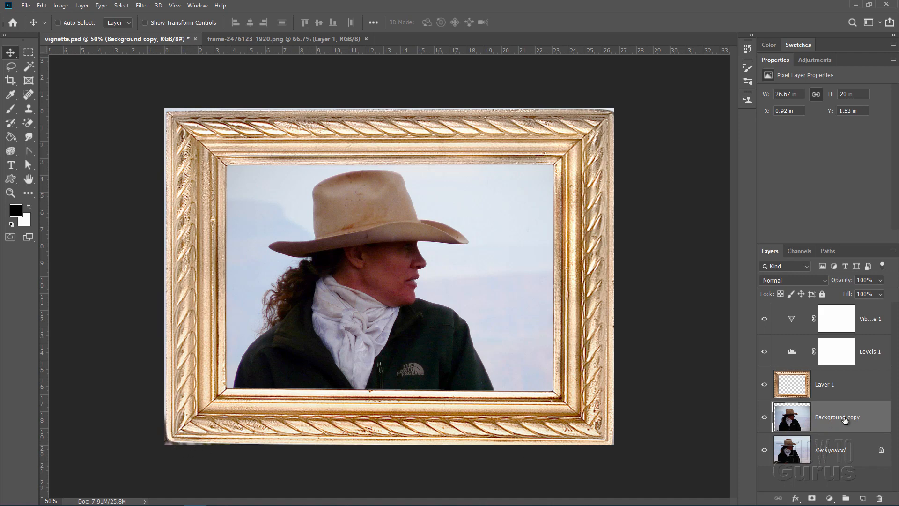
# Scale the gold frame on Layer 1 proportionally to about 102.5% so its outer edges extend just past the canvas
pyautogui.click(781, 390)
pyautogui.hotkey('ctrl', 't')
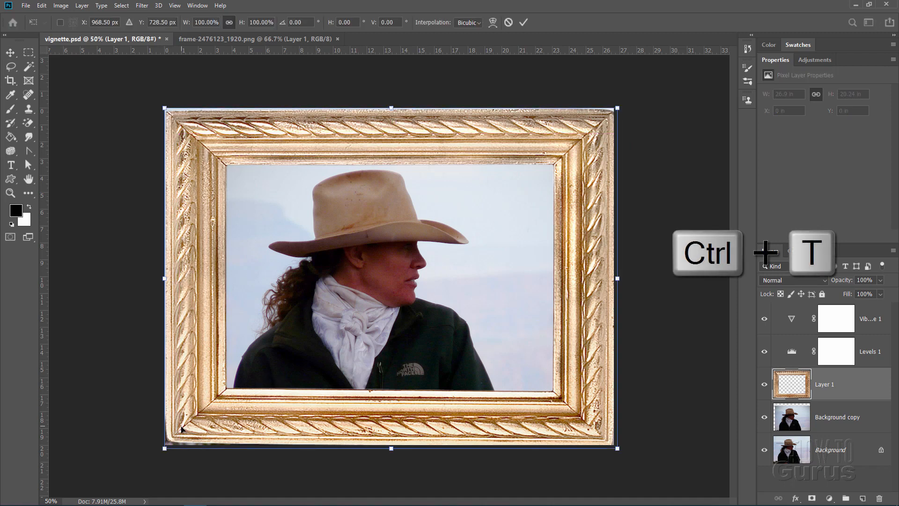
pyautogui.moveTo(165, 447); pyautogui.dragTo(161, 450)
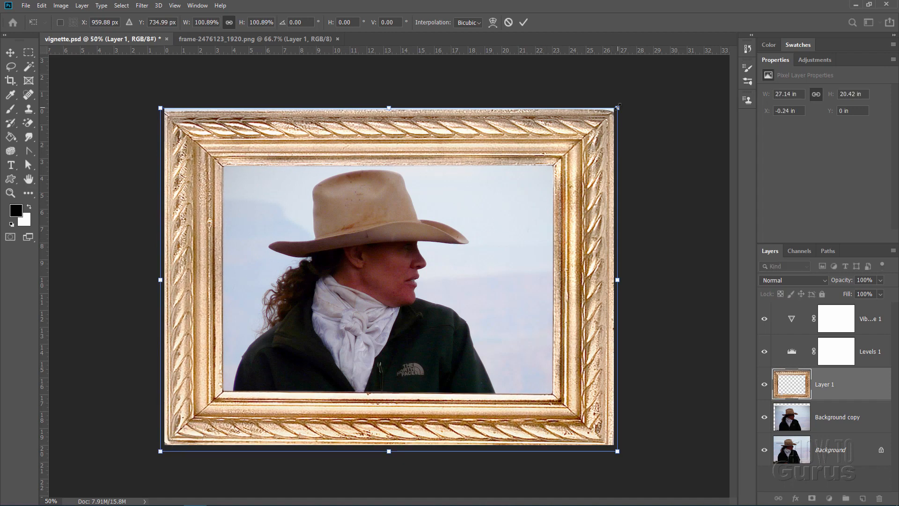
pyautogui.moveTo(618, 106); pyautogui.dragTo(624, 102)
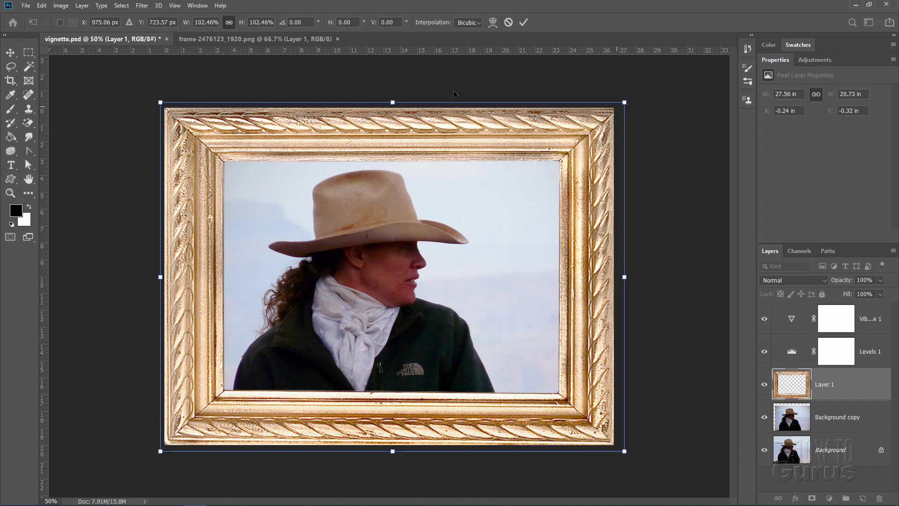
pyautogui.click(523, 23)
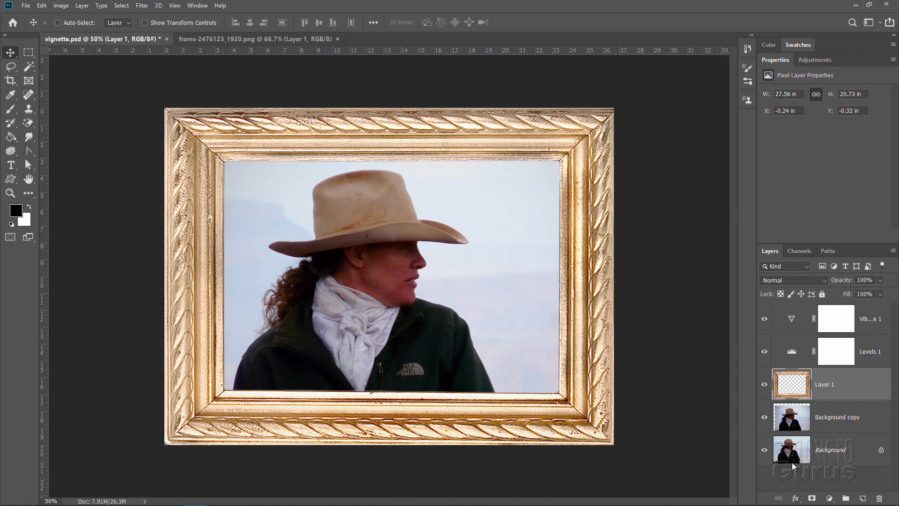
# Add a drop shadow to the frame layer with a 133° angle, 16 px distance and 16 px size
pyautogui.click(795, 497)
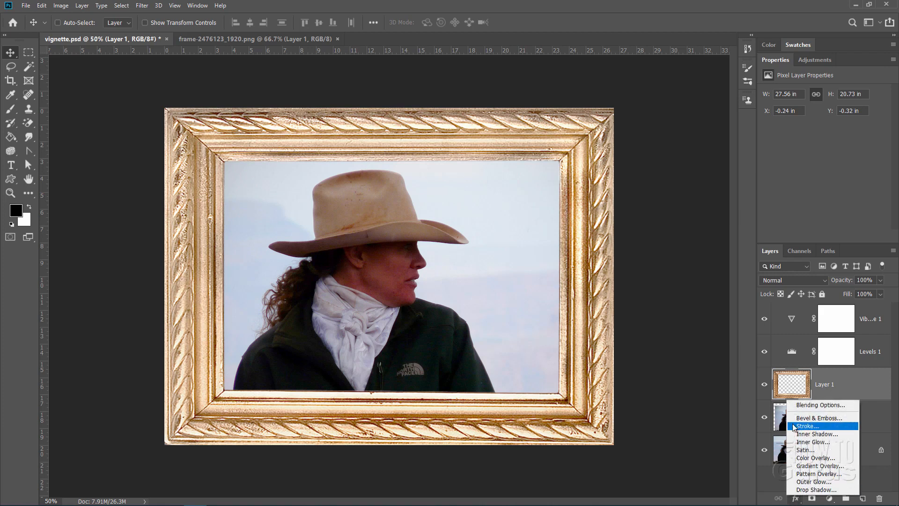
pyautogui.click(803, 489)
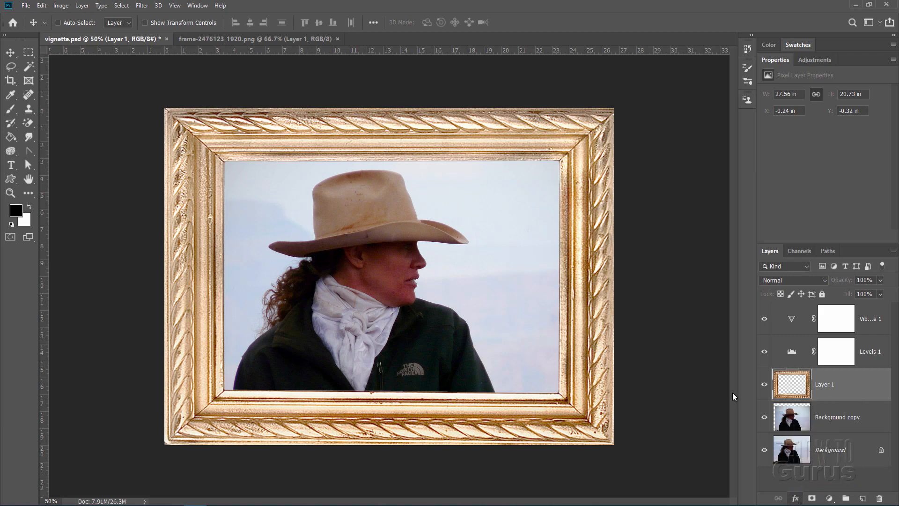
pyautogui.moveTo(593, 226); pyautogui.dragTo(652, 242)
pyautogui.click(611, 299)
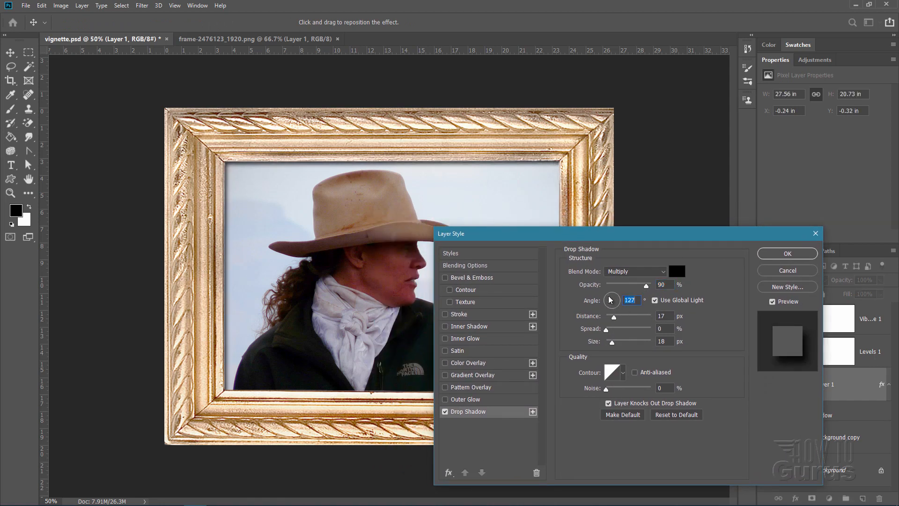
pyautogui.click(607, 296)
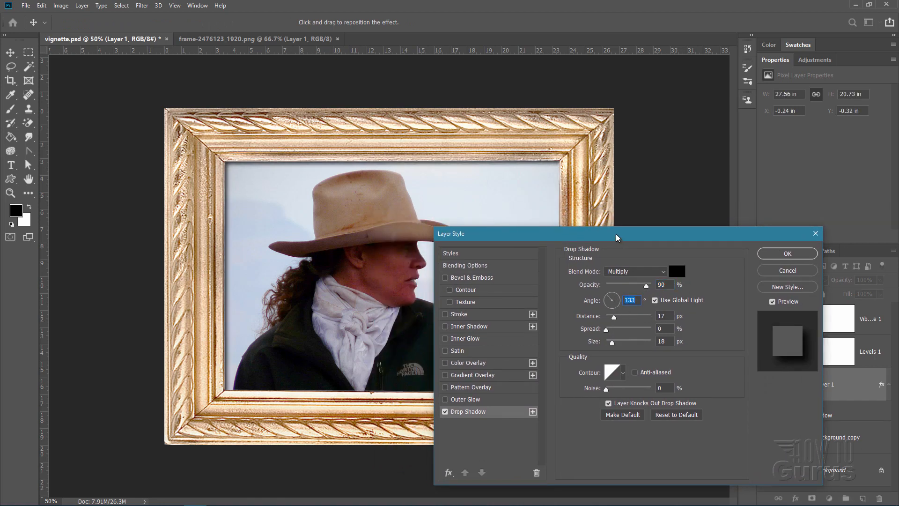
pyautogui.moveTo(616, 237); pyautogui.dragTo(658, 240)
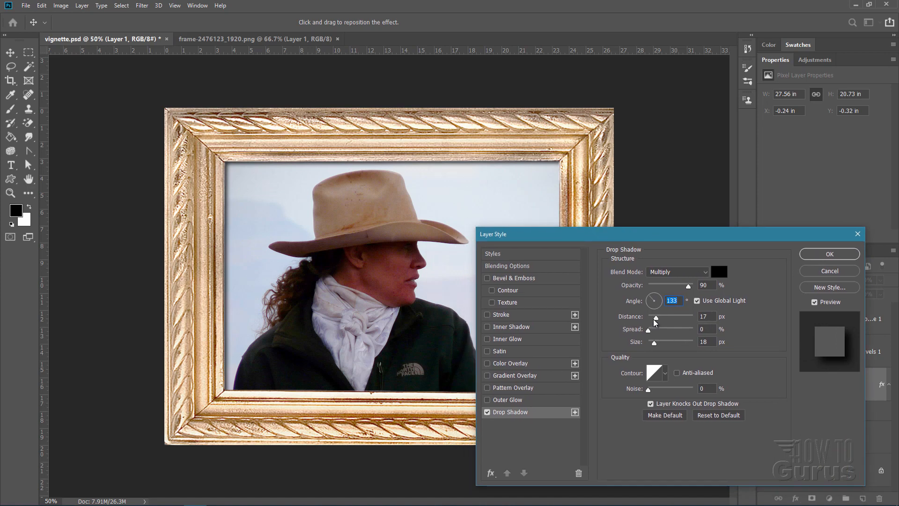
pyautogui.moveTo(656, 320); pyautogui.dragTo(655, 346)
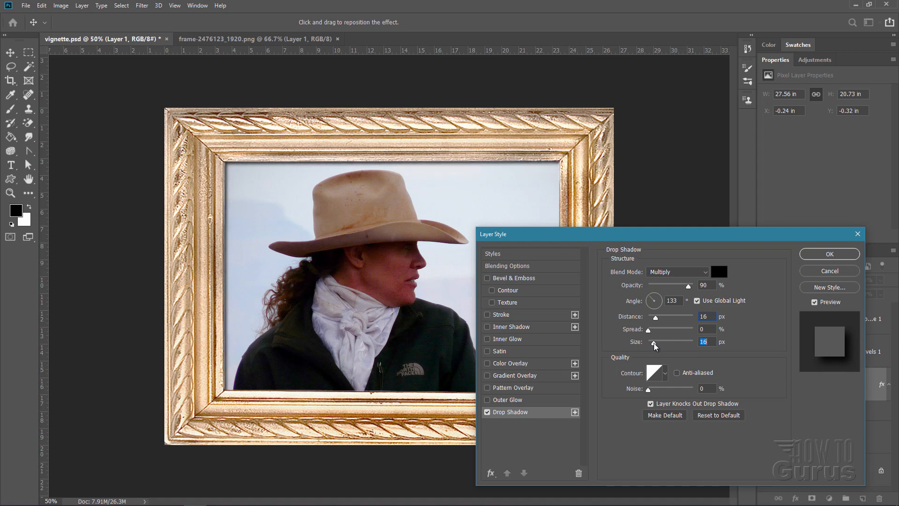
pyautogui.click(829, 254)
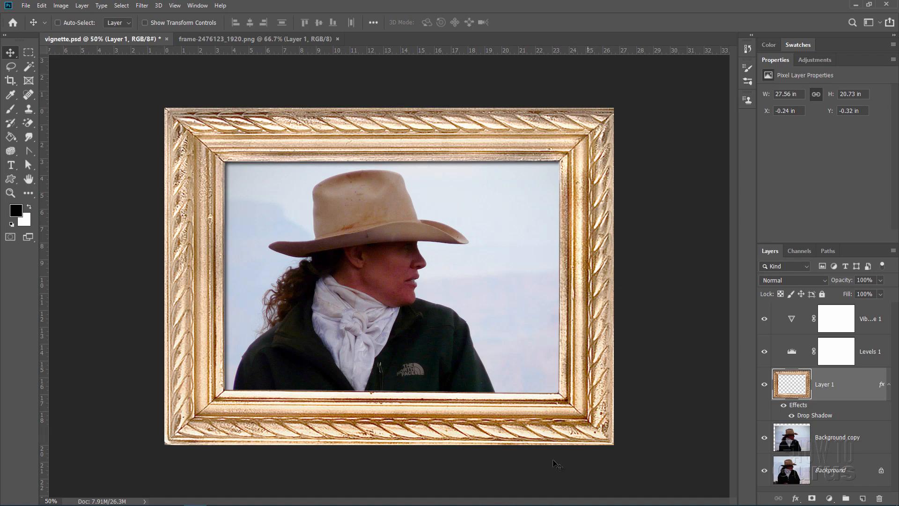
pyautogui.click(265, 39)
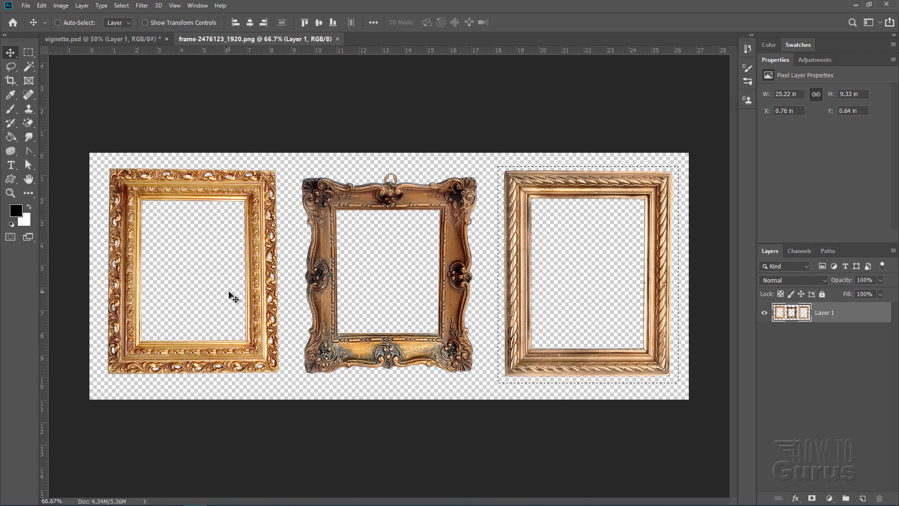
pyautogui.click(153, 38)
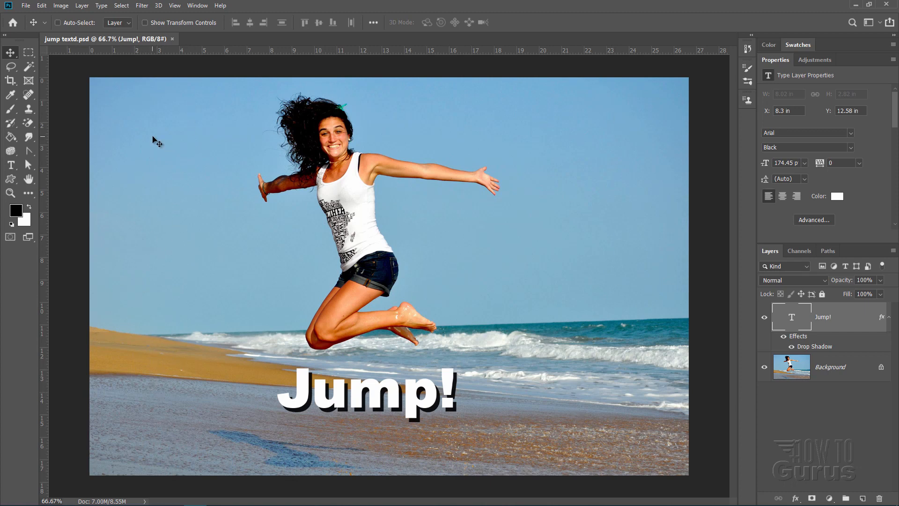
# Crop the jumping woman image to an upright 4:5 (8:10) ratio, shifting the photo right to centre her in the crop
pyautogui.click(10, 83)
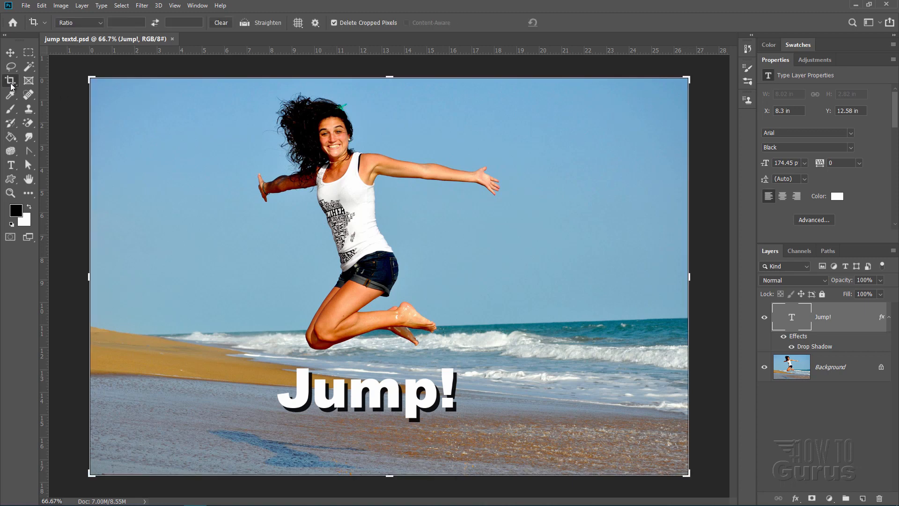
pyautogui.click(101, 23)
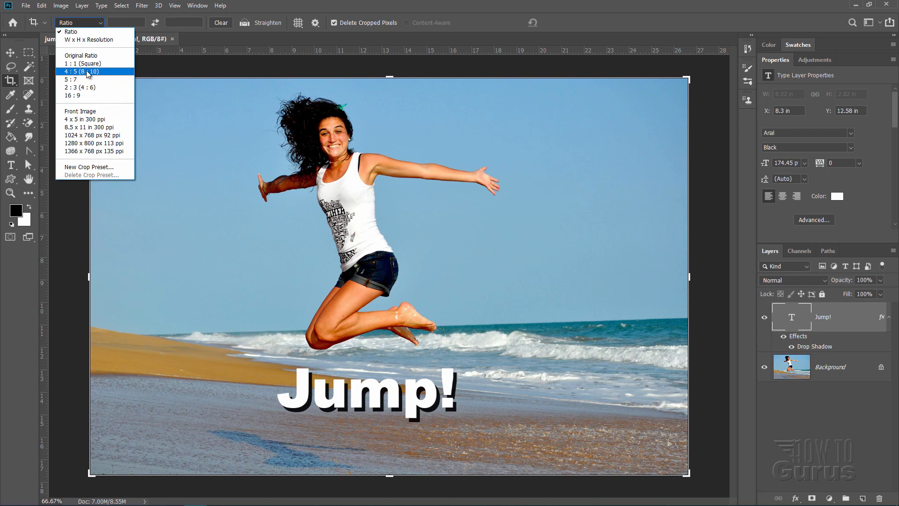
pyautogui.click(81, 73)
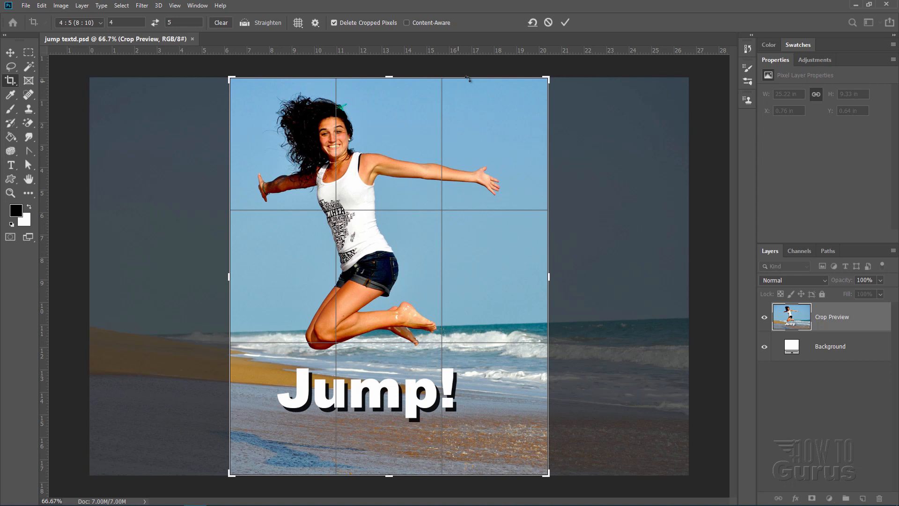
pyautogui.click(155, 22)
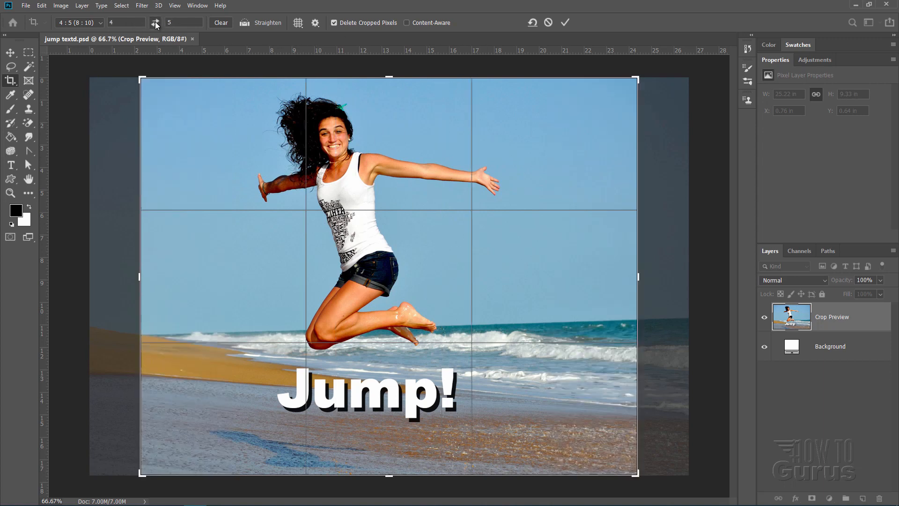
pyautogui.click(155, 21)
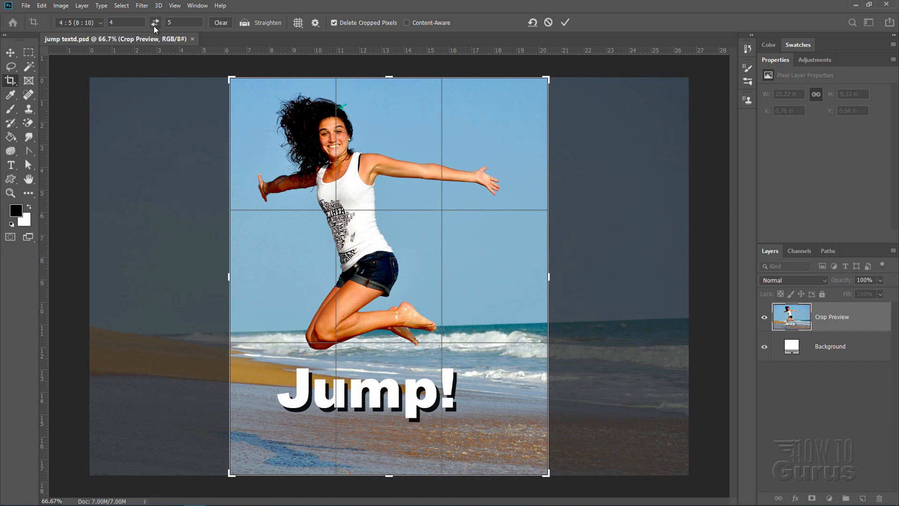
pyautogui.moveTo(465, 269); pyautogui.dragTo(488, 271)
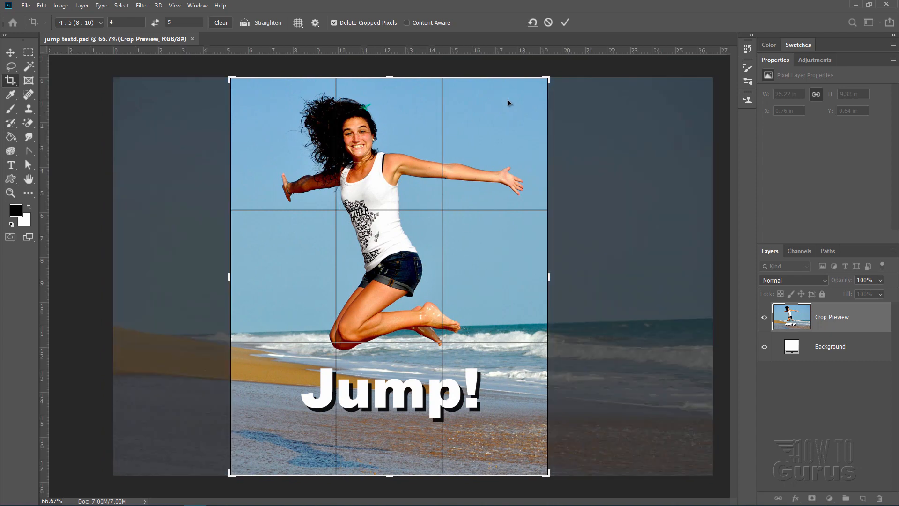
pyautogui.click(565, 23)
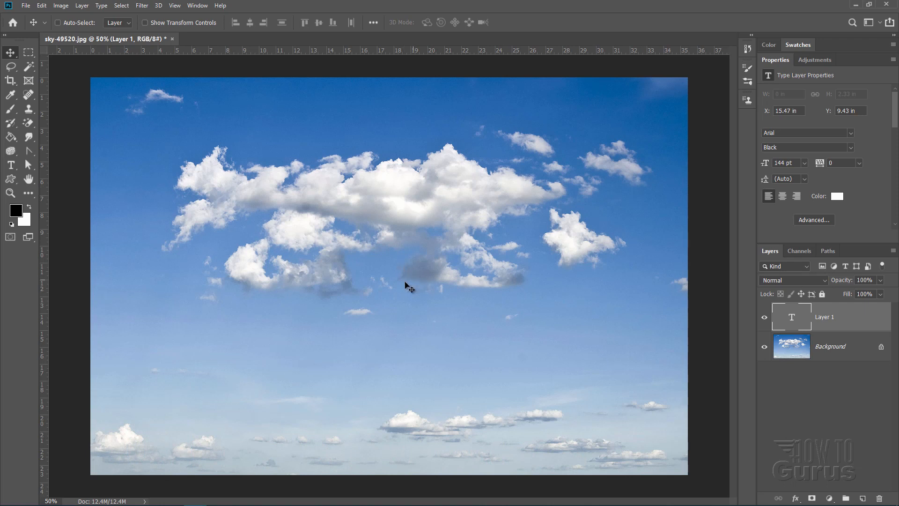
# Add the text "SKY" in white 144 pt Arial Black over the clouds in sky-49520.jpg
pyautogui.click(10, 165)
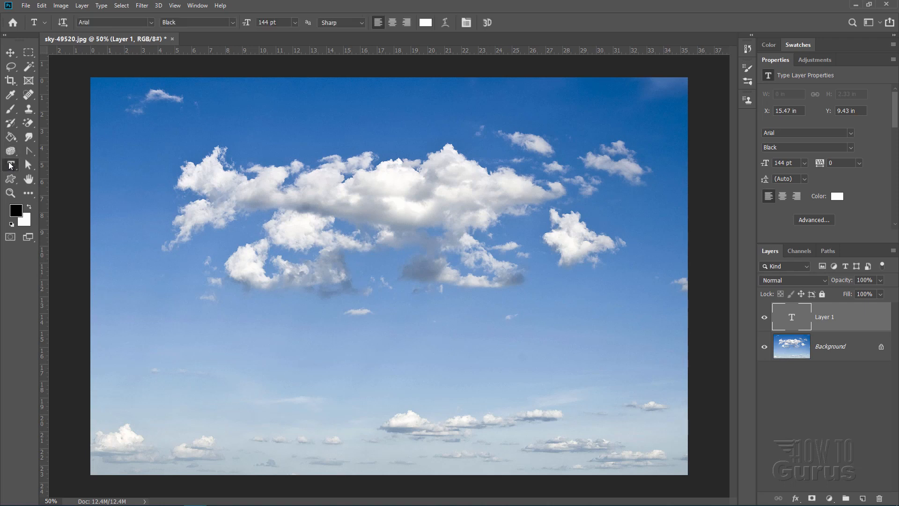
pyautogui.click(337, 273)
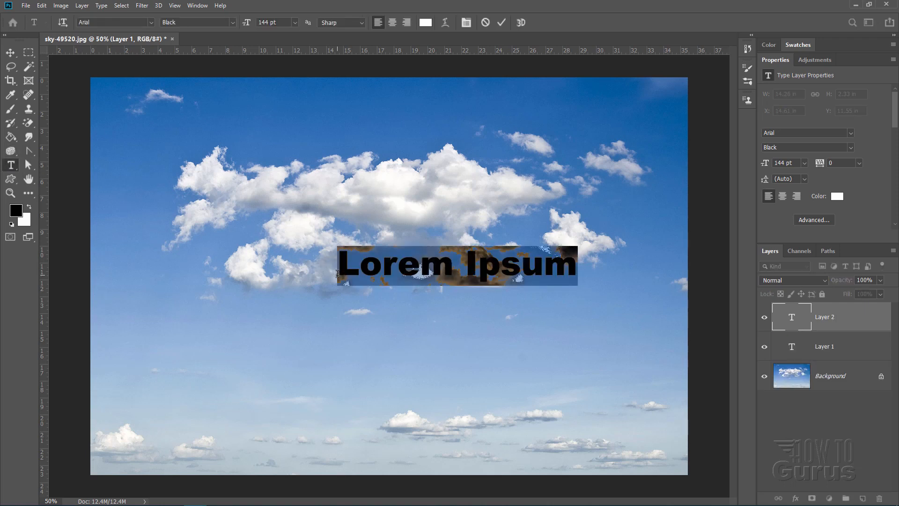
pyautogui.write('SK')
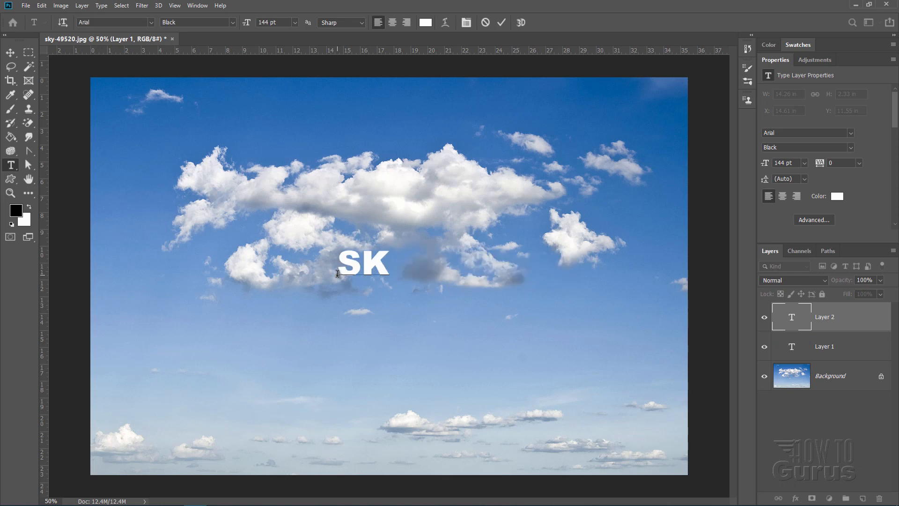
pyautogui.write('Y')
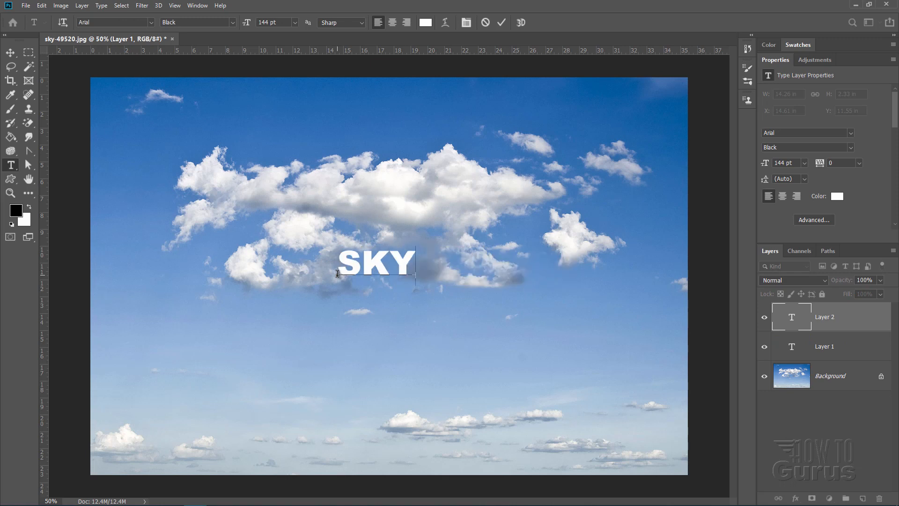
pyautogui.click(11, 52)
# Scale the SKY text proportionally to about 1001 pt and position it across the large cloud bank
pyautogui.hotkey('ctrl', 't')
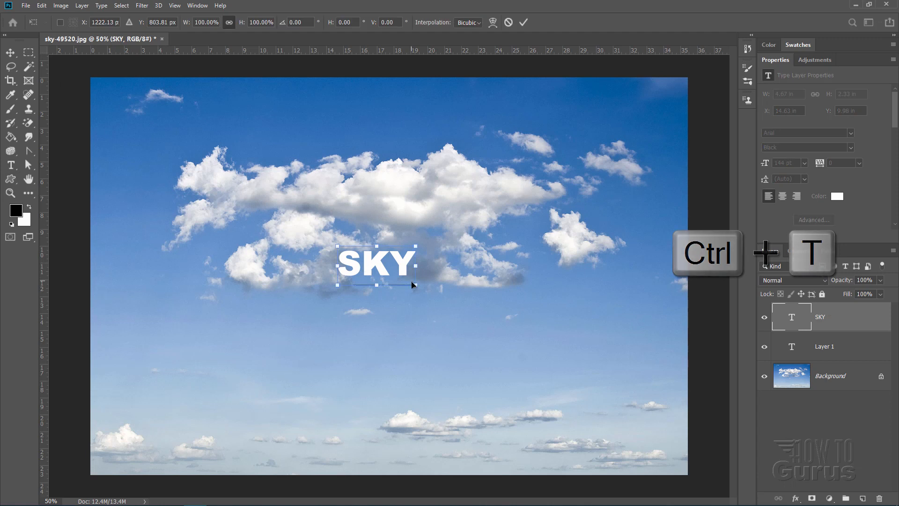
pyautogui.moveTo(415, 285); pyautogui.dragTo(626, 431)
pyautogui.moveTo(338, 246); pyautogui.dragTo(133, 97)
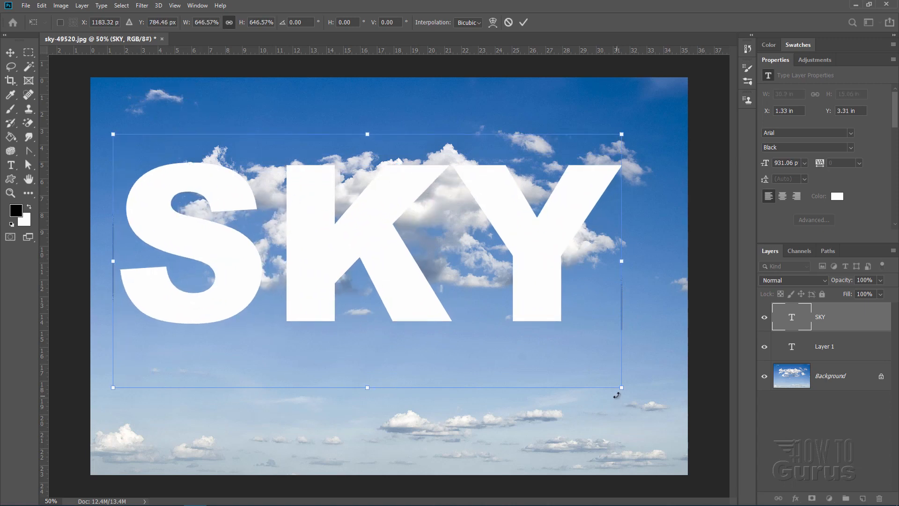
pyautogui.moveTo(619, 388); pyautogui.dragTo(660, 407)
pyautogui.moveTo(457, 334); pyautogui.dragTo(443, 321)
pyautogui.click(524, 22)
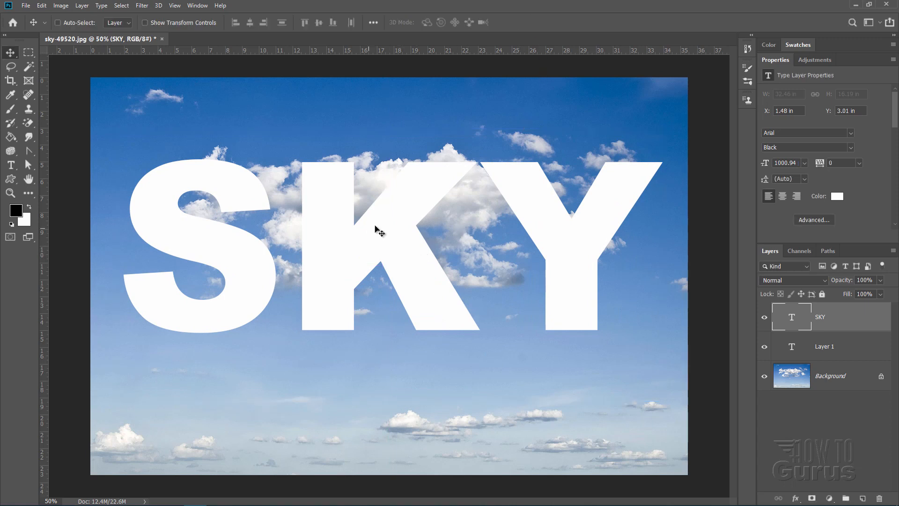
# Delete the empty type layer Layer 1
pyautogui.click(848, 352)
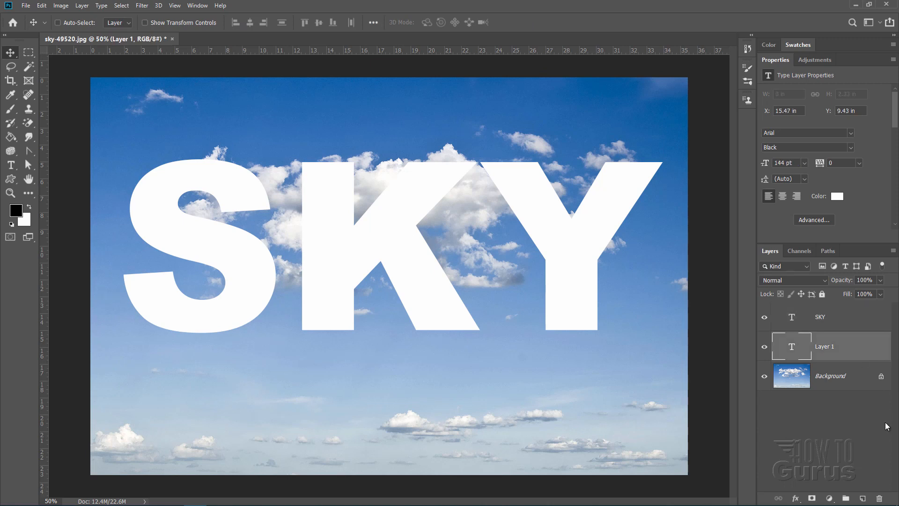
pyautogui.click(880, 498)
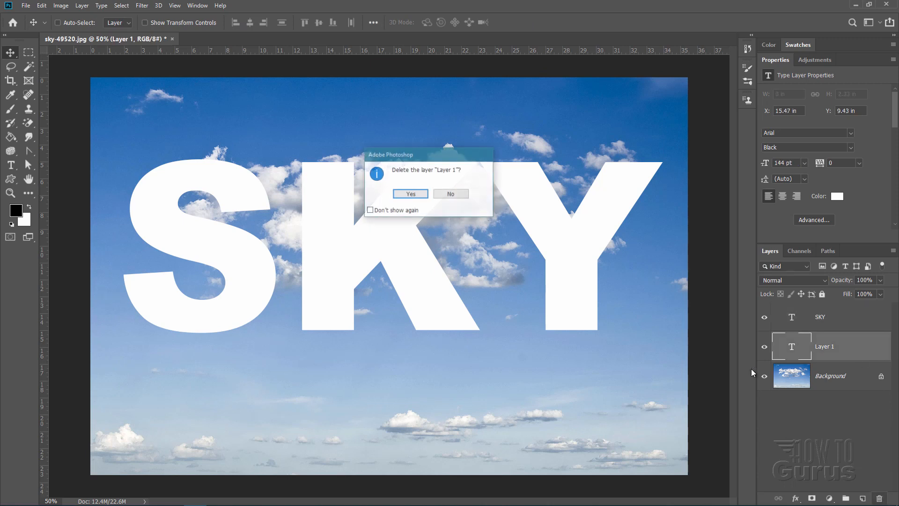
pyautogui.click(411, 194)
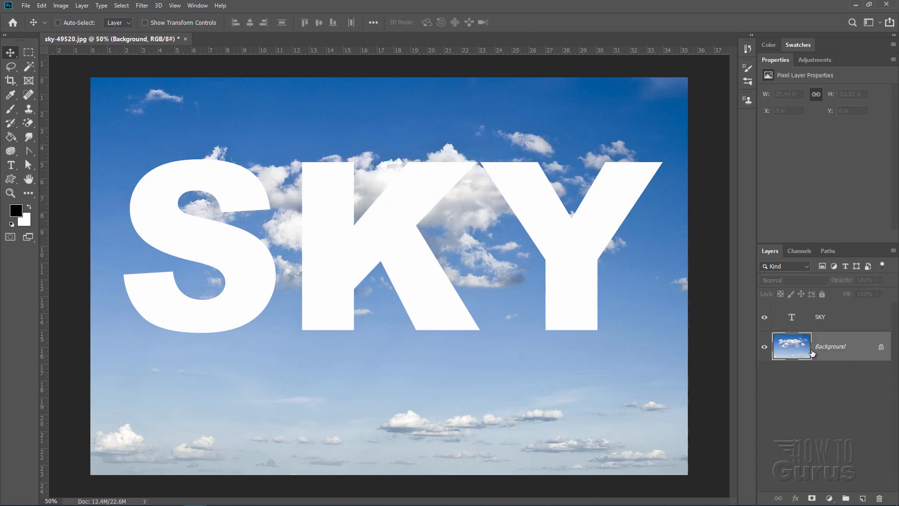
# Duplicate the Background layer within the same document, keeping the name Background copy
pyautogui.rightClick(832, 348)
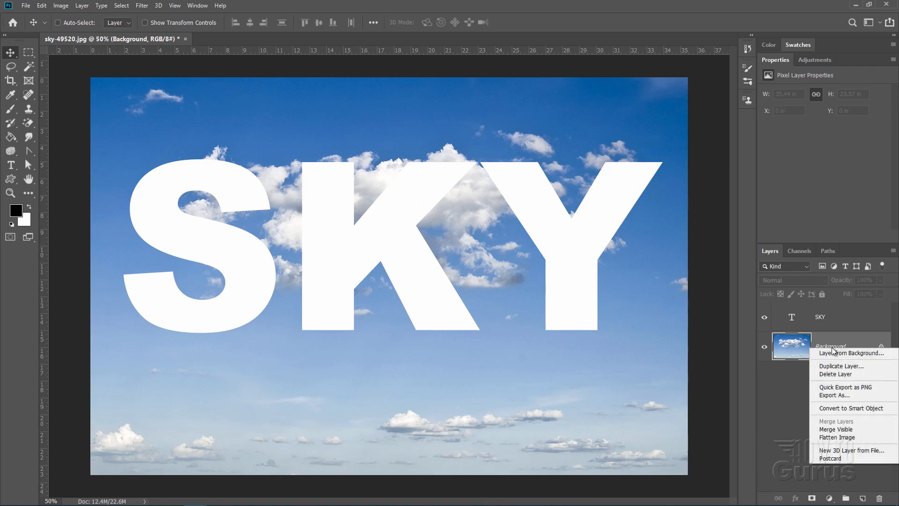
pyautogui.click(836, 366)
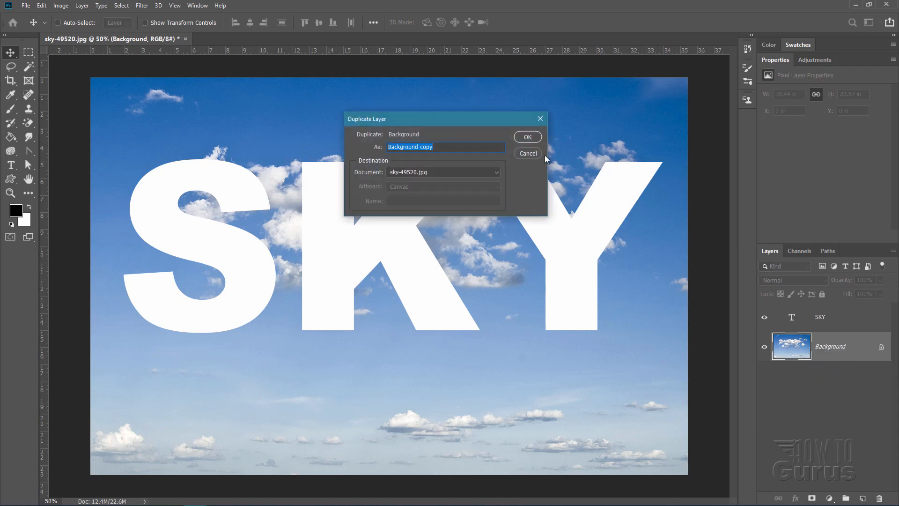
pyautogui.click(529, 137)
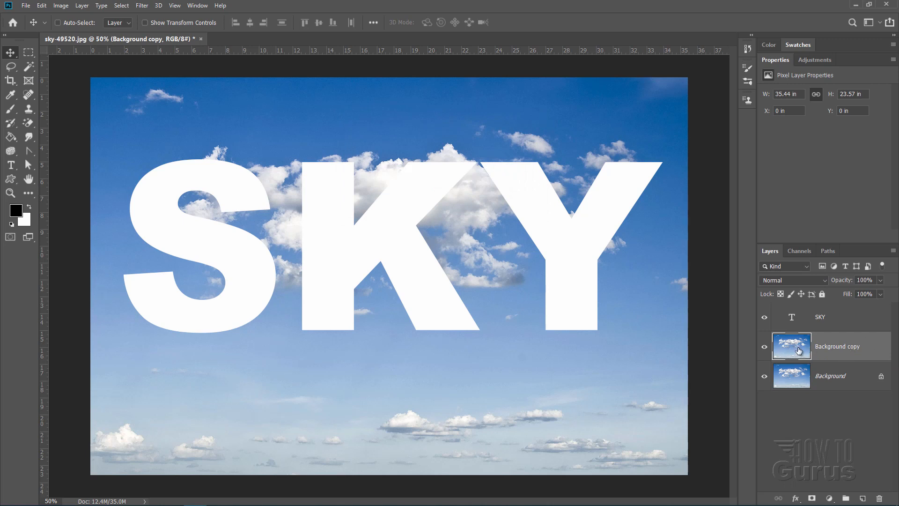
# Move Background copy above the SKY type layer and clip it to the text, checking the fill with Background temporarily hidden
pyautogui.moveTo(810, 342); pyautogui.dragTo(833, 318)
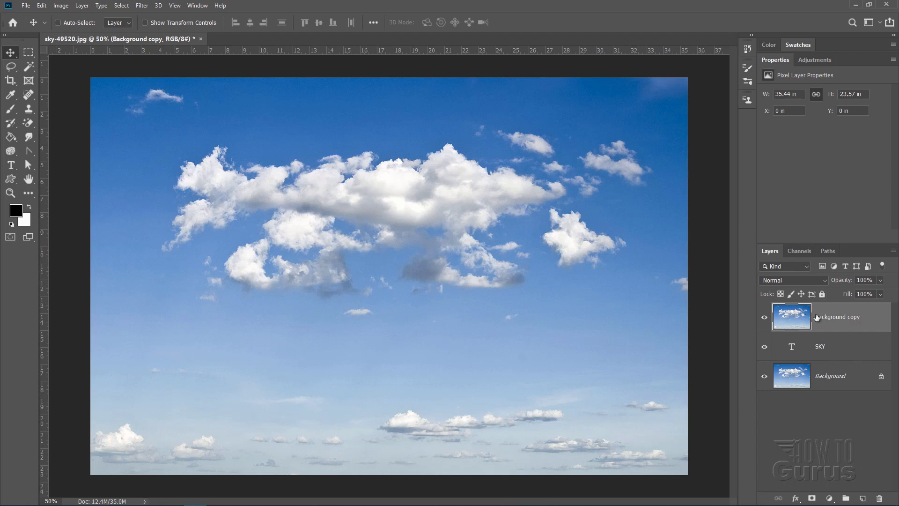
pyautogui.rightClick(835, 317)
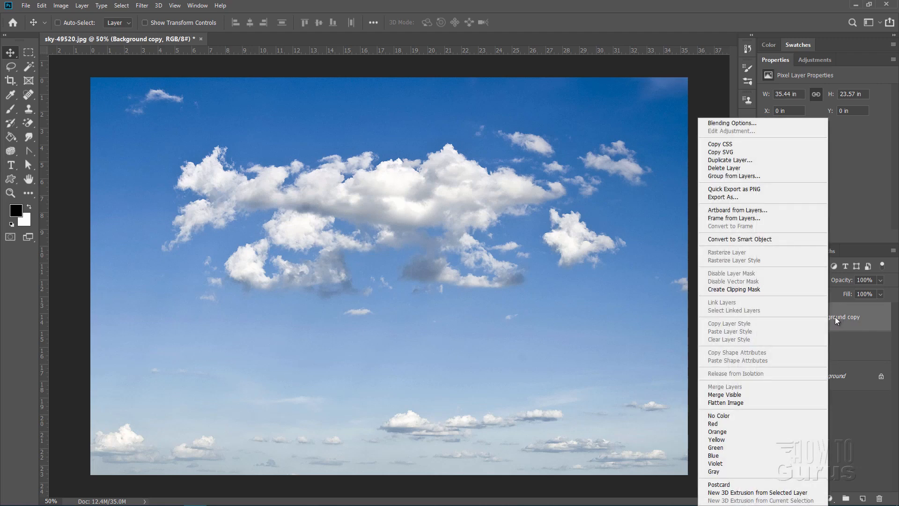
pyautogui.click(740, 288)
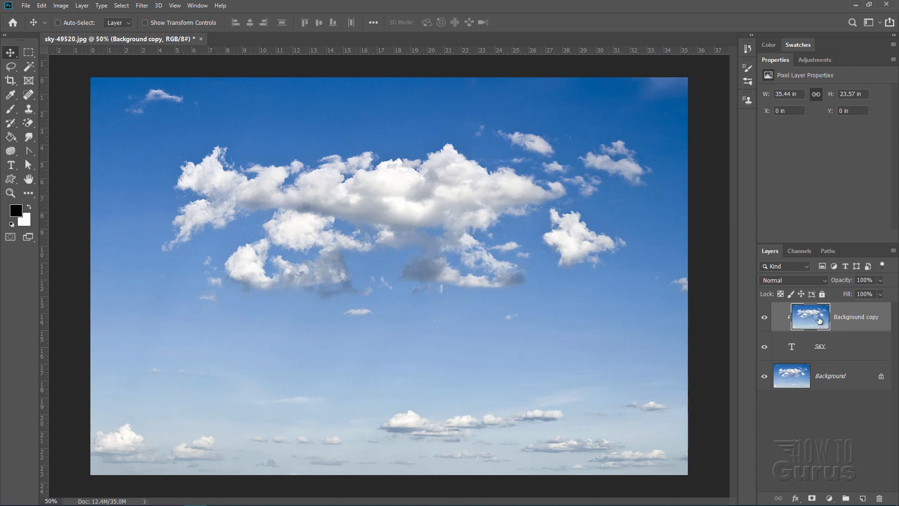
pyautogui.click(764, 379)
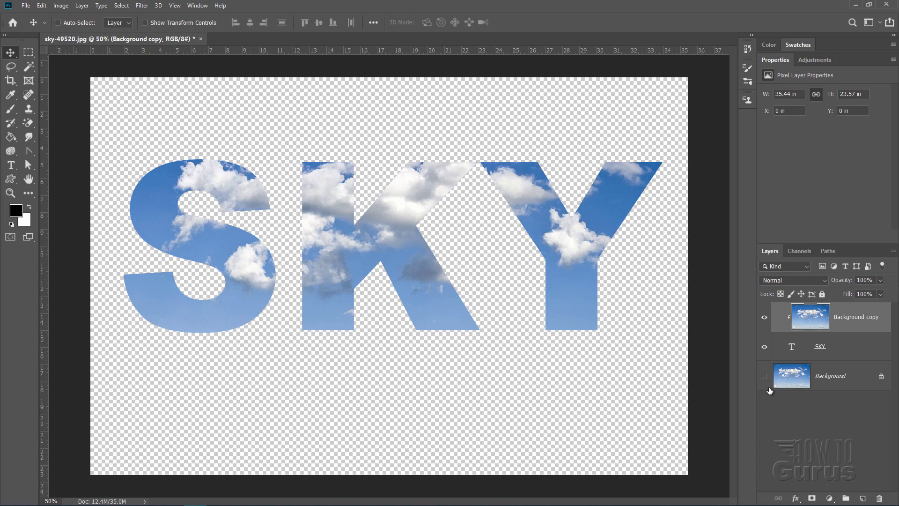
pyautogui.click(764, 377)
# Give the SKY layer a black Multiply drop shadow at 90% opacity, 133° angle, 16 px distance and size, plus a white stroke
pyautogui.click(816, 349)
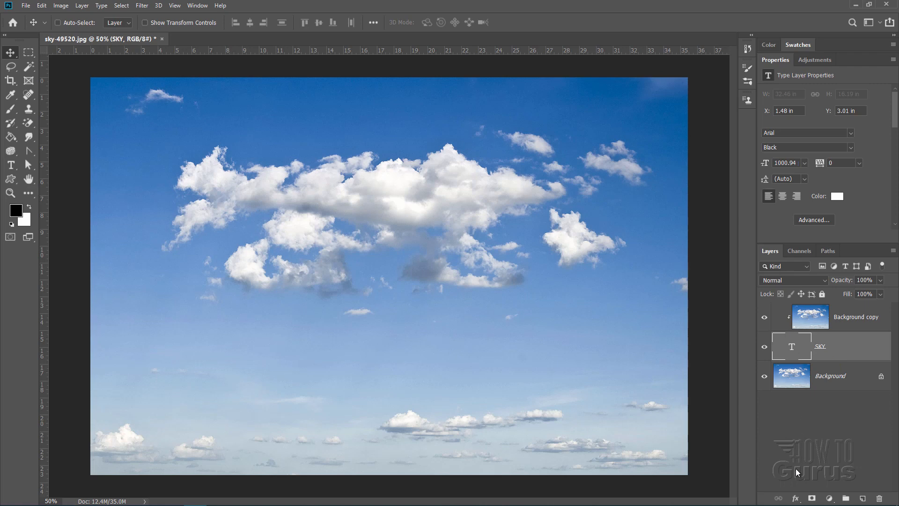
pyautogui.click(796, 497)
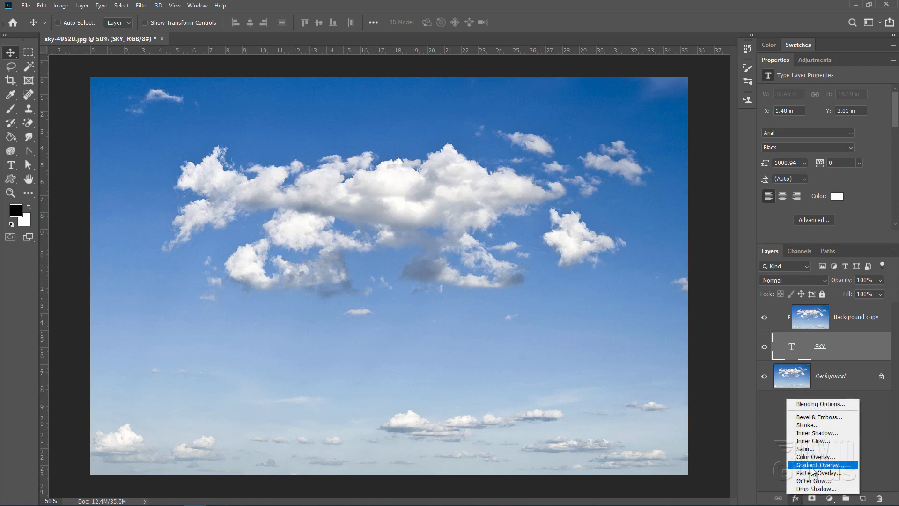
pyautogui.click(803, 488)
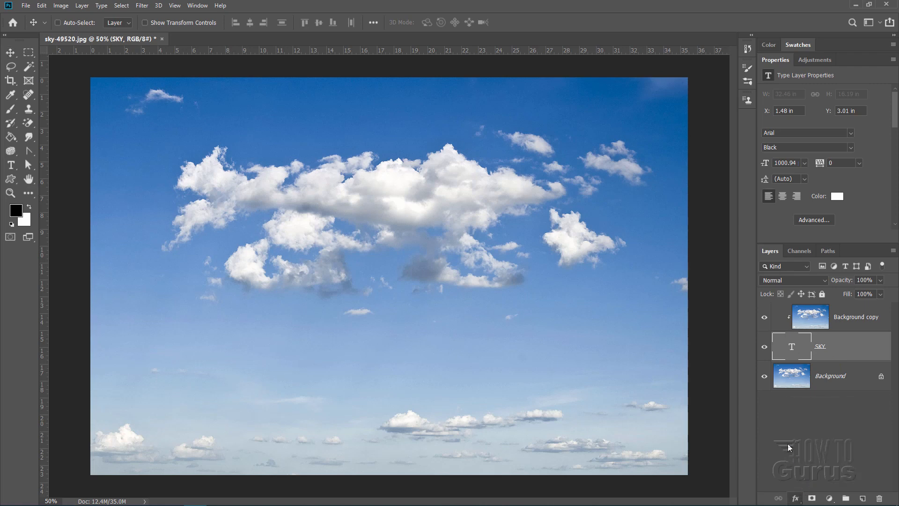
pyautogui.moveTo(597, 255); pyautogui.dragTo(567, 400)
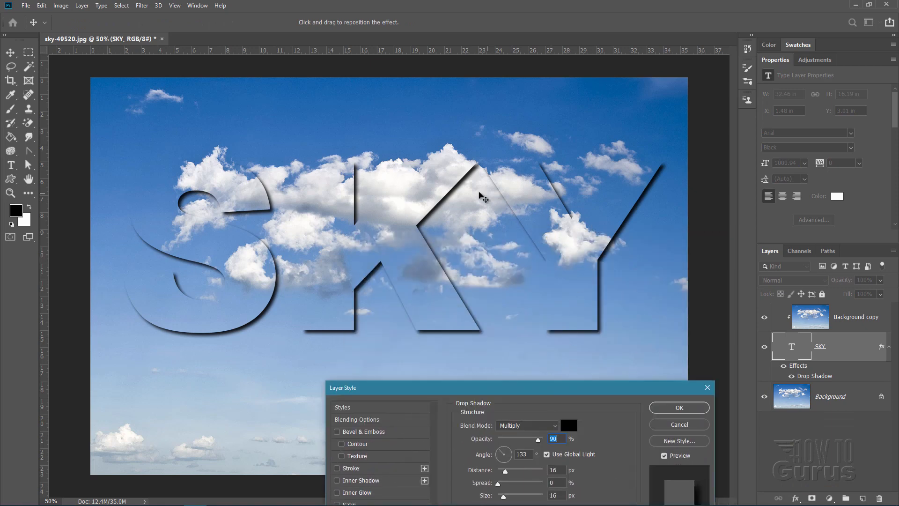
pyautogui.moveTo(483, 394); pyautogui.dragTo(507, 208)
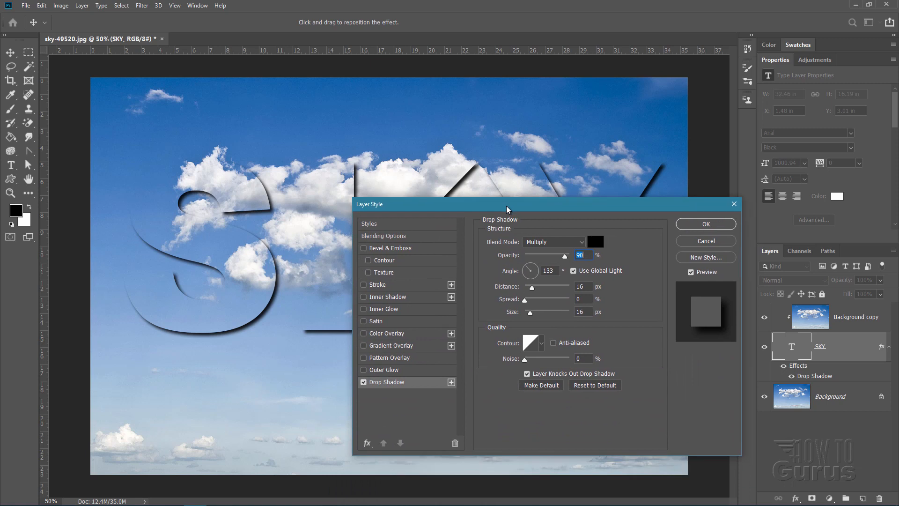
pyautogui.click(363, 285)
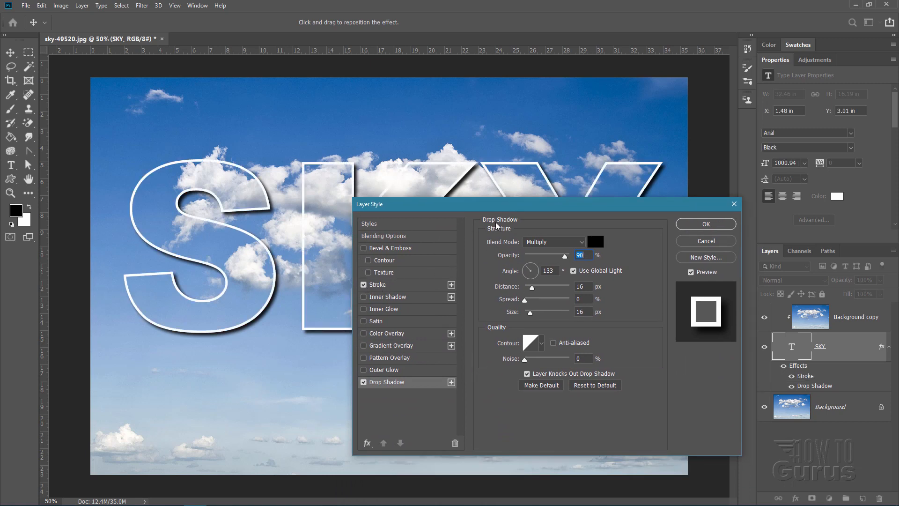
pyautogui.moveTo(497, 204); pyautogui.dragTo(466, 237)
pyautogui.click(676, 257)
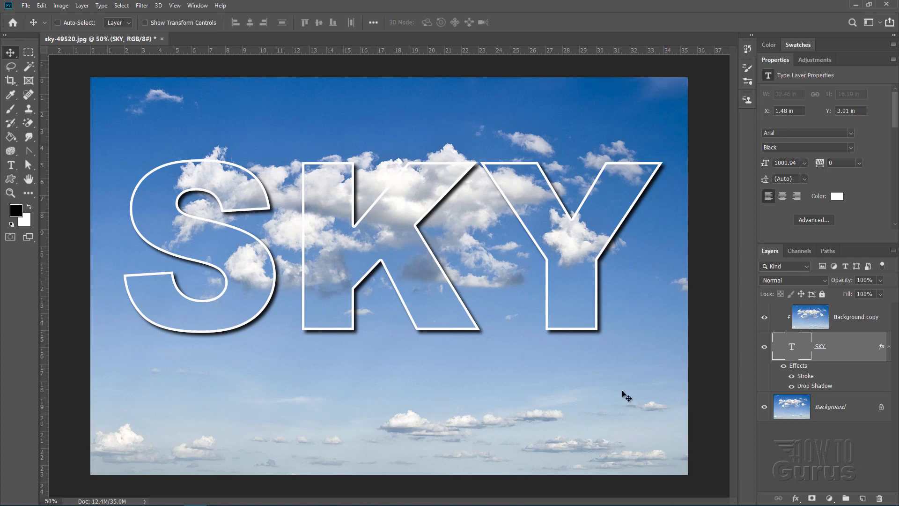
# Check the styled text with Background temporarily hidden, and move the SKY text down to about X 1.26 in, Y 4.18 in
pyautogui.click(764, 407)
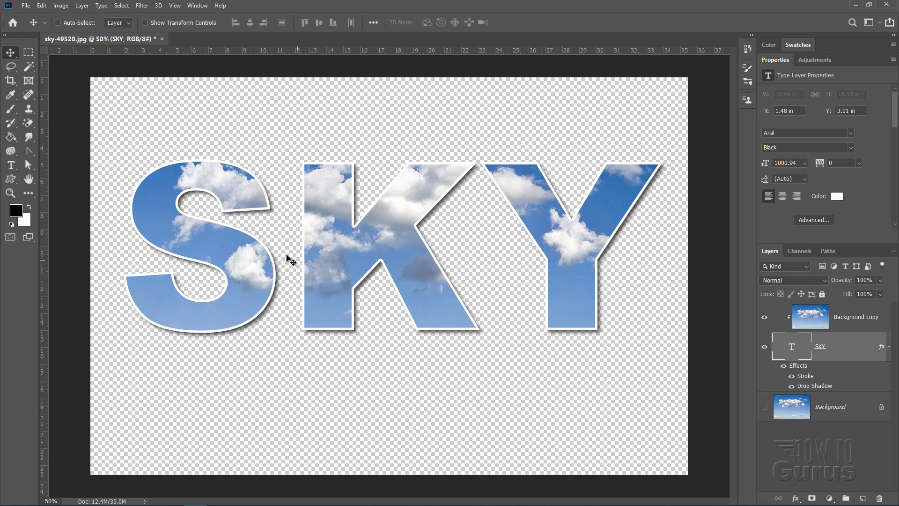
pyautogui.click(765, 410)
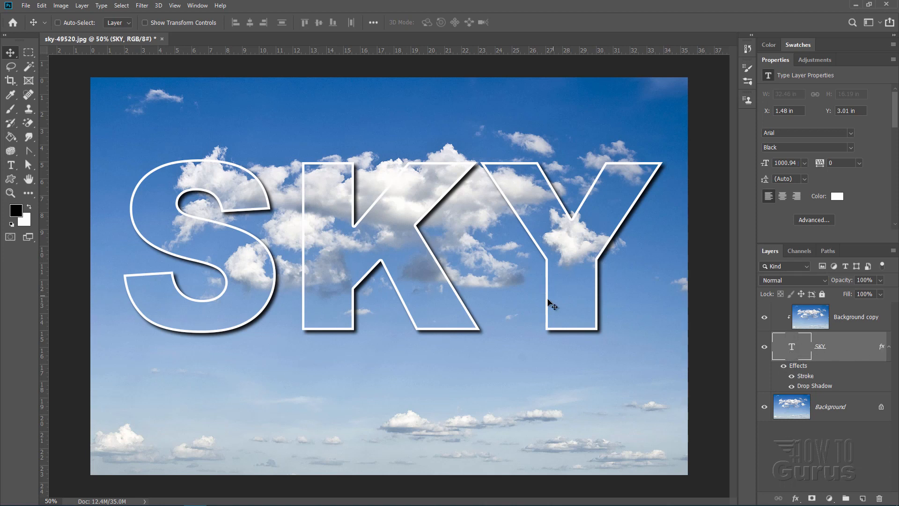
pyautogui.moveTo(434, 272); pyautogui.dragTo(431, 303)
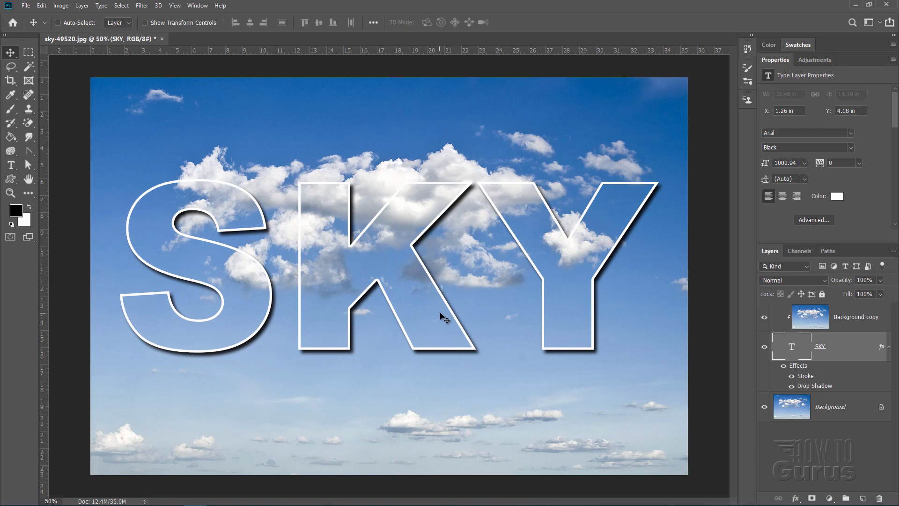